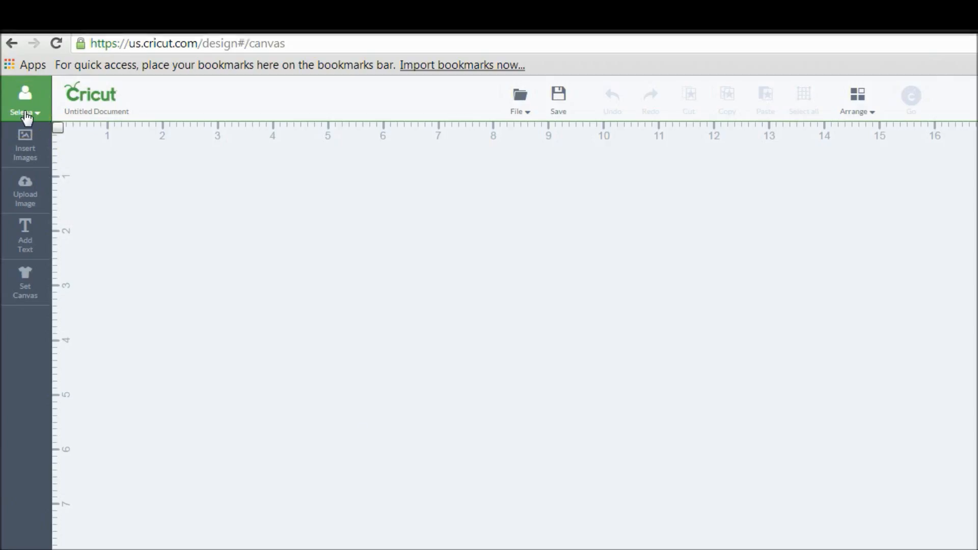
# Examine the account options: Account Details, Cartridge Linking, Firmware Update, Calibration and Log Out
pyautogui.click(26, 111)
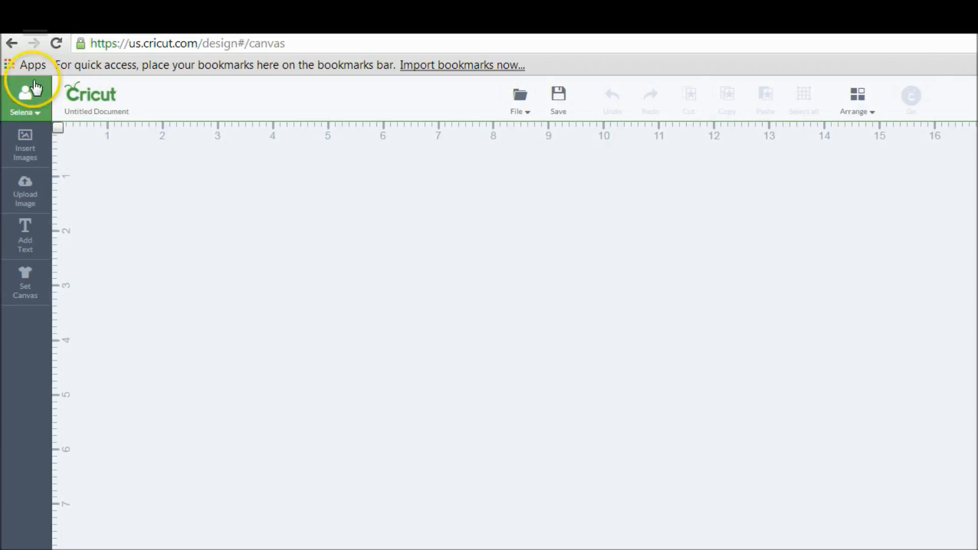
pyautogui.click(27, 115)
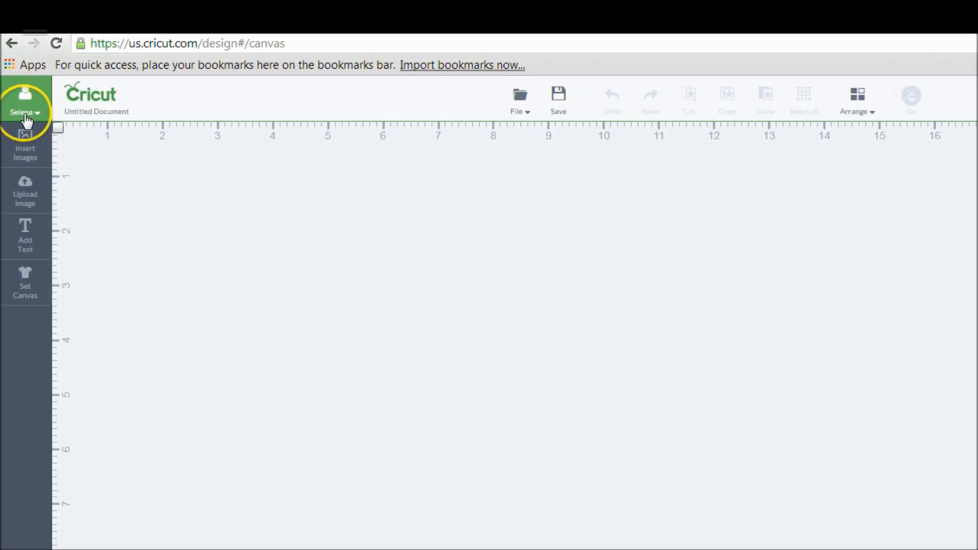
pyautogui.click(34, 115)
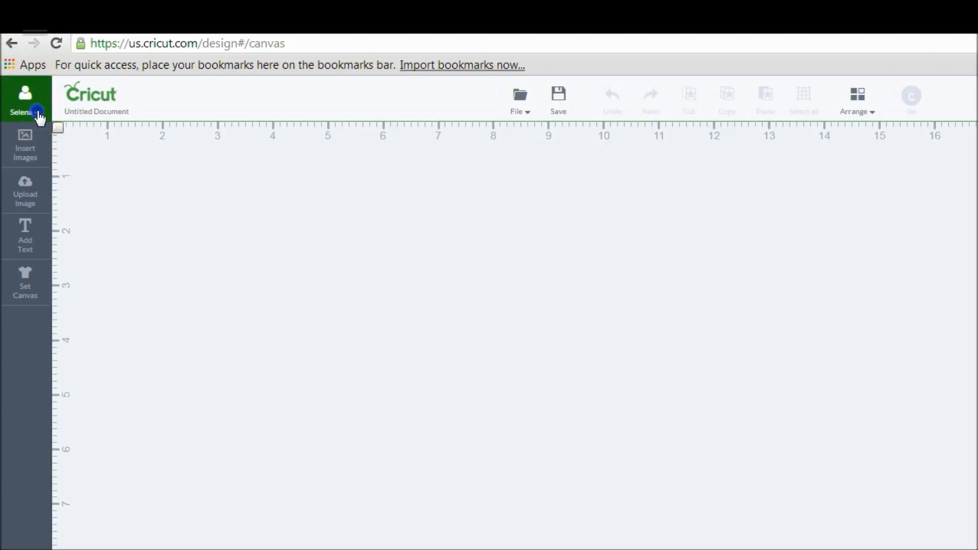
pyautogui.click(50, 148)
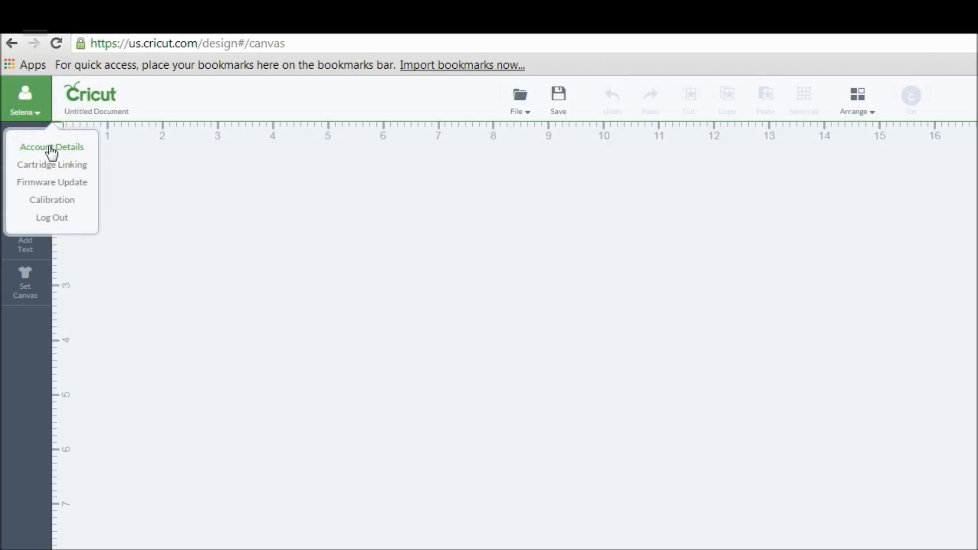
pyautogui.click(56, 164)
pyautogui.click(65, 170)
pyautogui.click(70, 188)
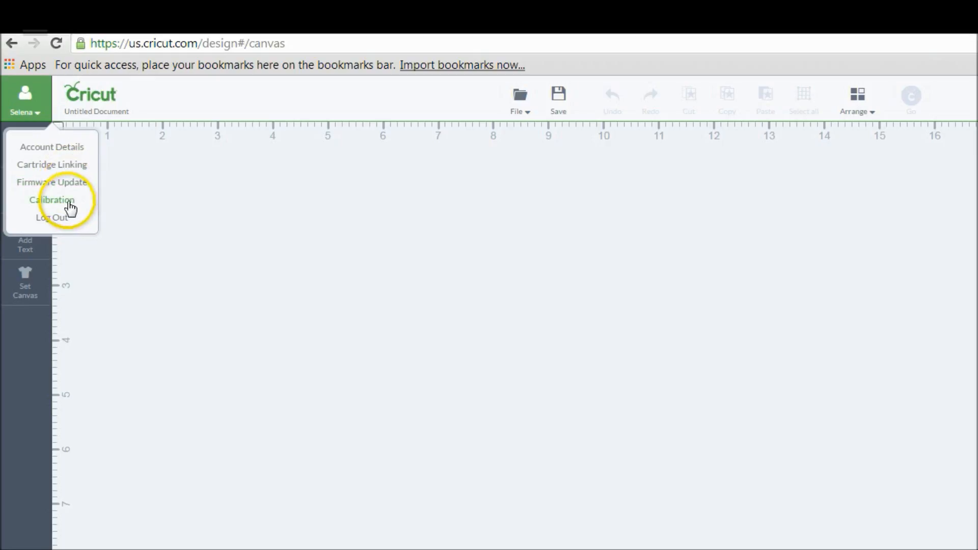
pyautogui.click(71, 207)
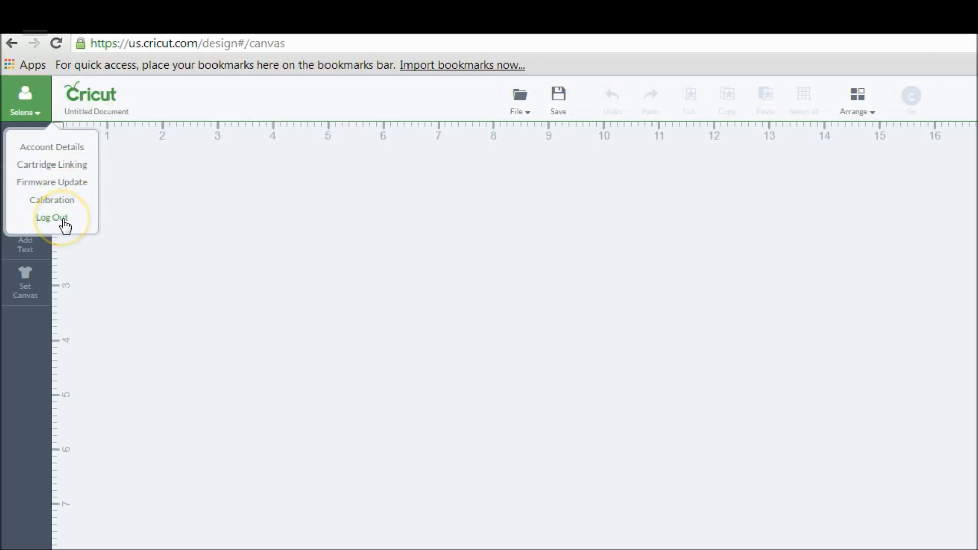
pyautogui.click(121, 185)
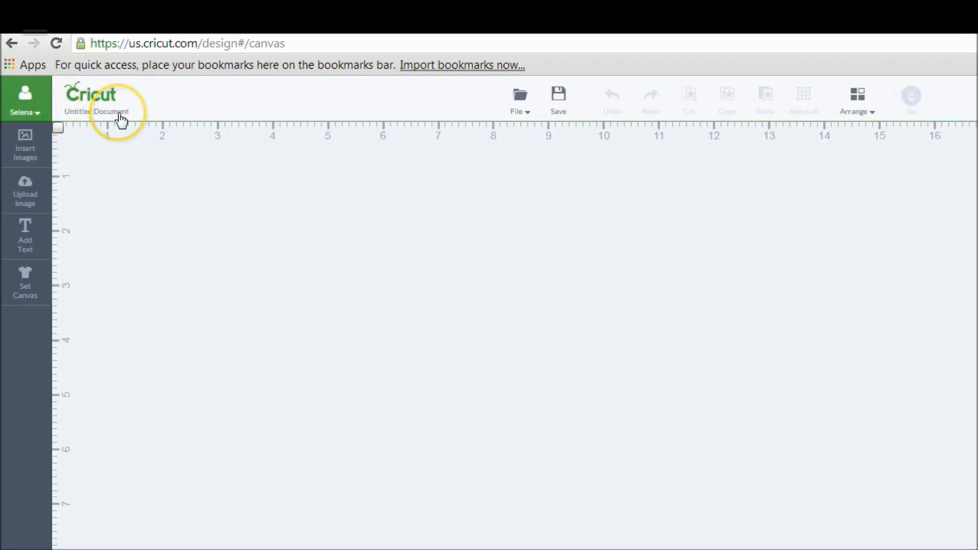
# Examine the file options Projects, New, Open, Save as and Save
pyautogui.click(530, 117)
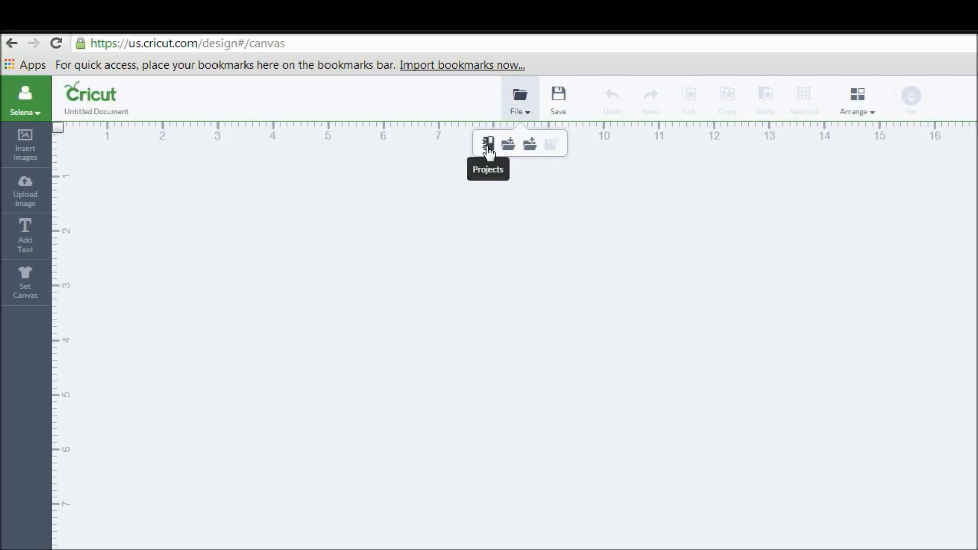
pyautogui.click(503, 147)
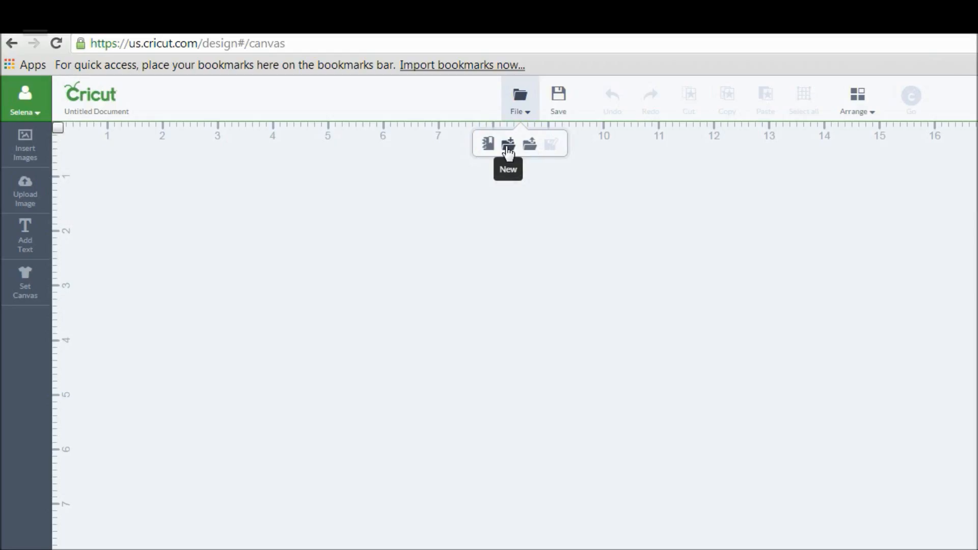
pyautogui.click(520, 179)
pyautogui.click(511, 153)
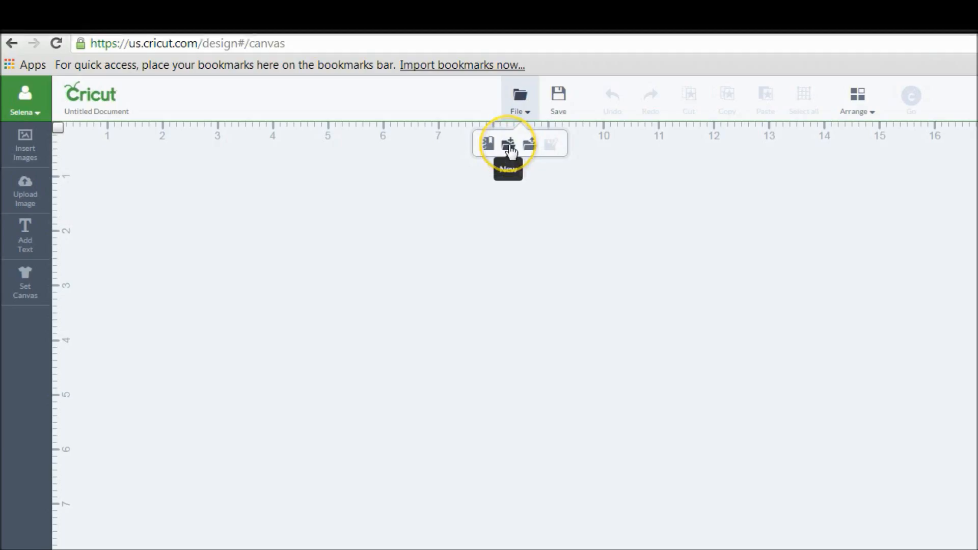
pyautogui.click(529, 148)
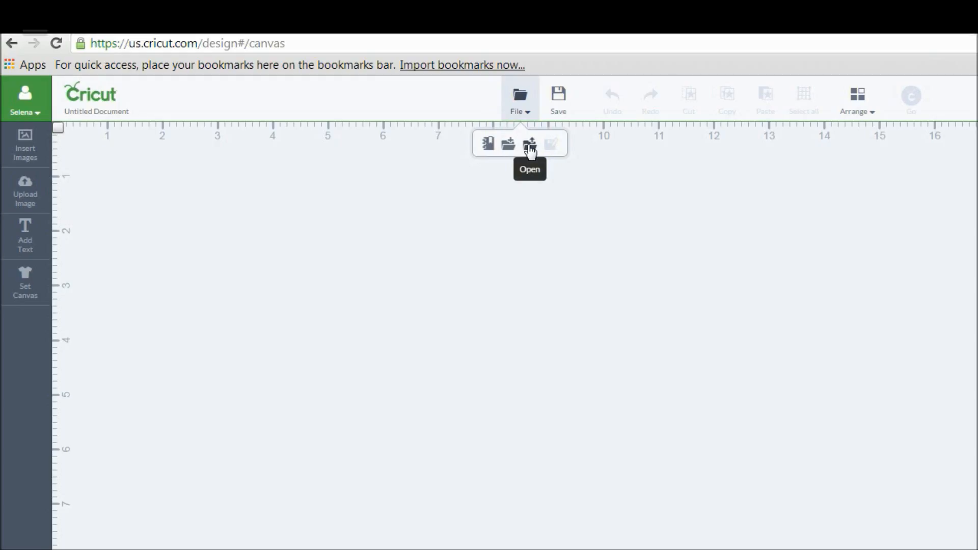
pyautogui.click(554, 149)
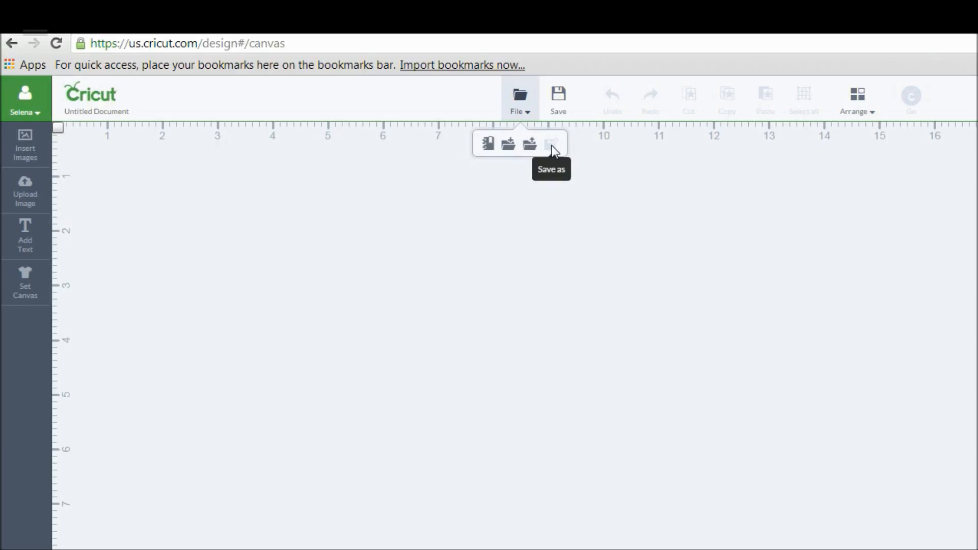
pyautogui.click(557, 99)
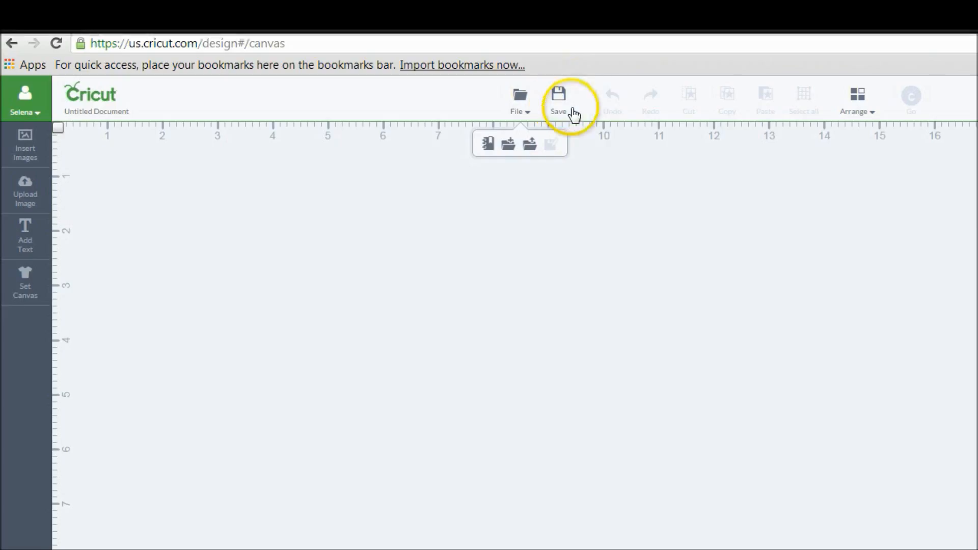
pyautogui.click(588, 196)
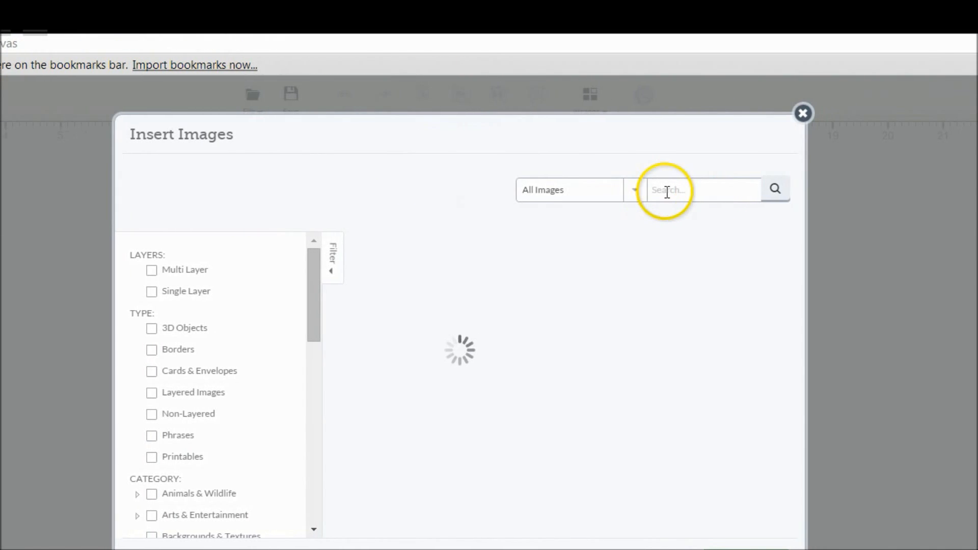
# Insert the purple spider with the witch hat from the image library onto the canvas
pyautogui.click(937, 191)
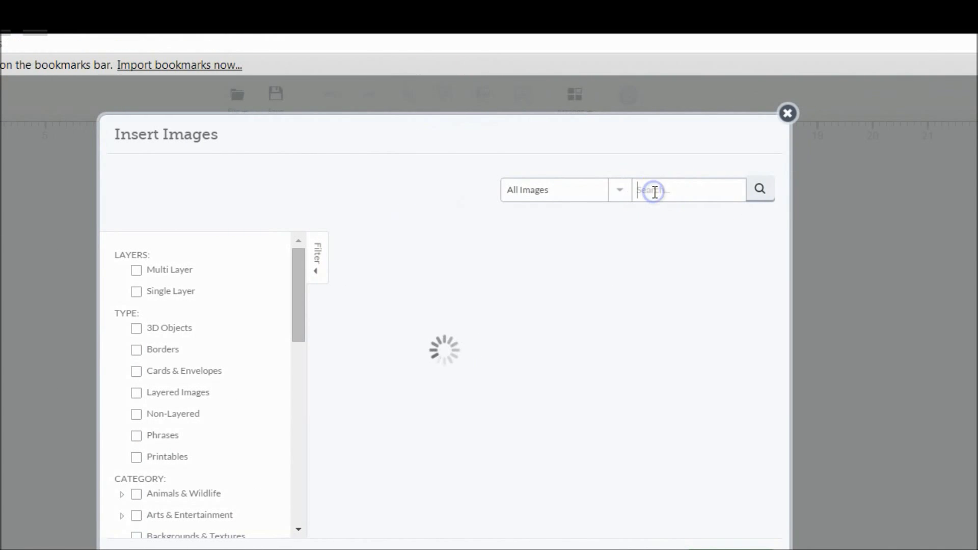
pyautogui.click(568, 311)
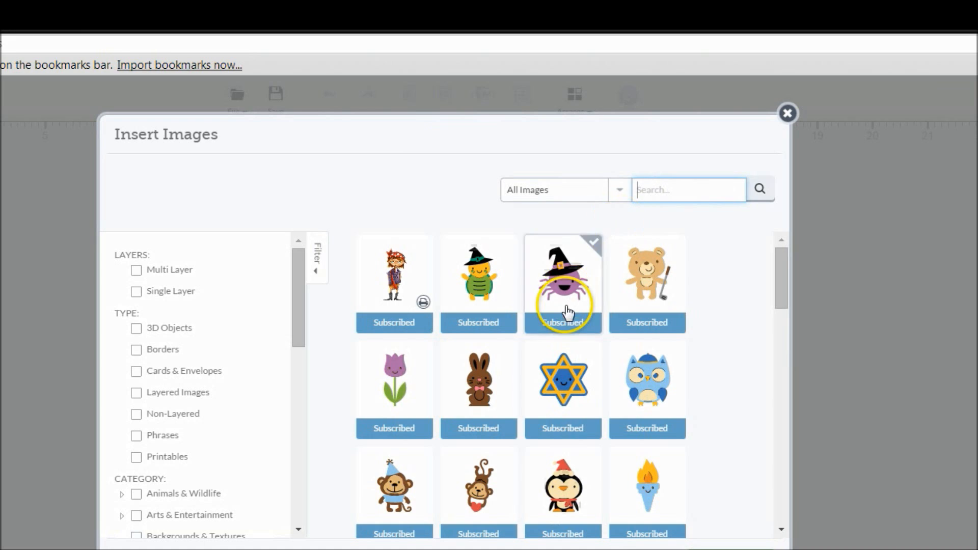
pyautogui.click(574, 356)
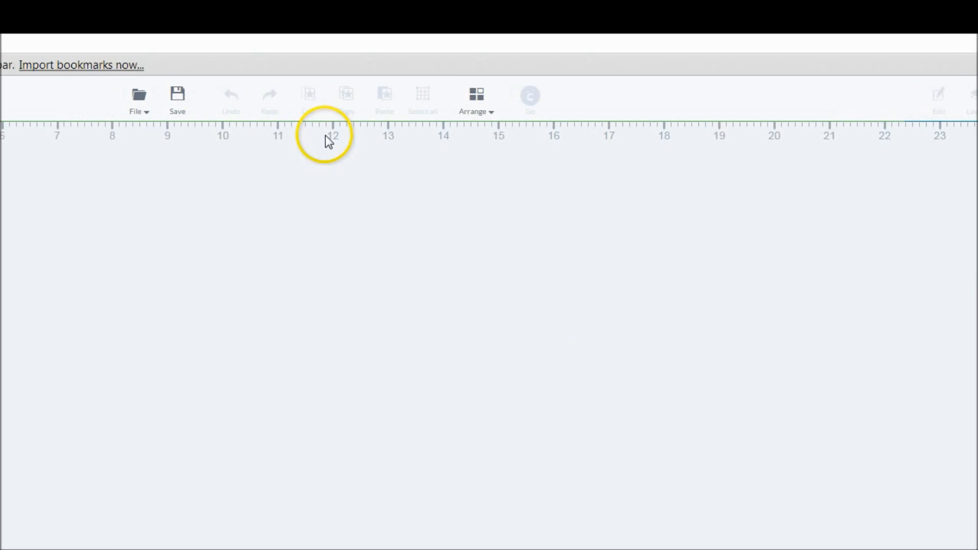
# Enlarge the spider to about 3 in wide and position it about 4.5 in across and 2.5 in down the canvas
pyautogui.moveTo(76, 497); pyautogui.dragTo(39, 425)
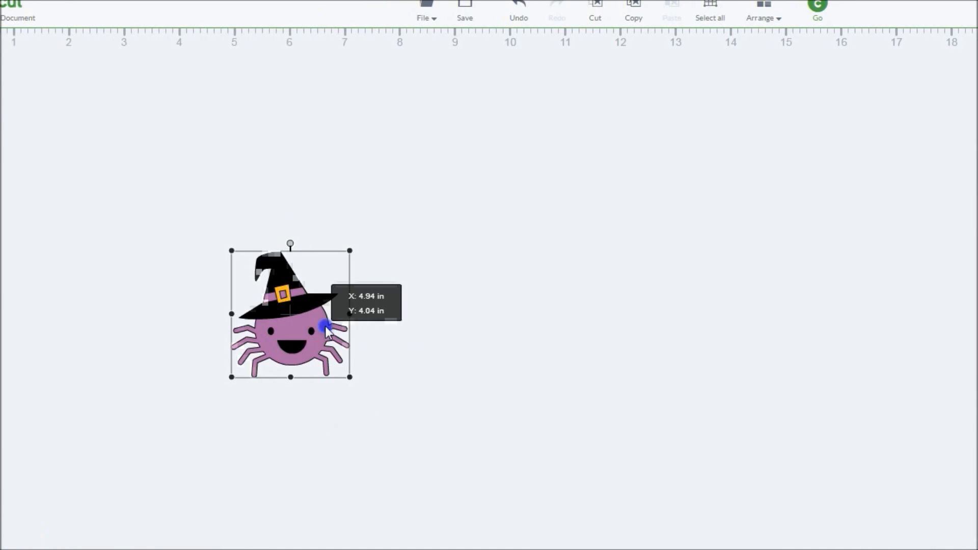
pyautogui.moveTo(325, 330); pyautogui.dragTo(326, 309)
pyautogui.moveTo(360, 353); pyautogui.dragTo(404, 399)
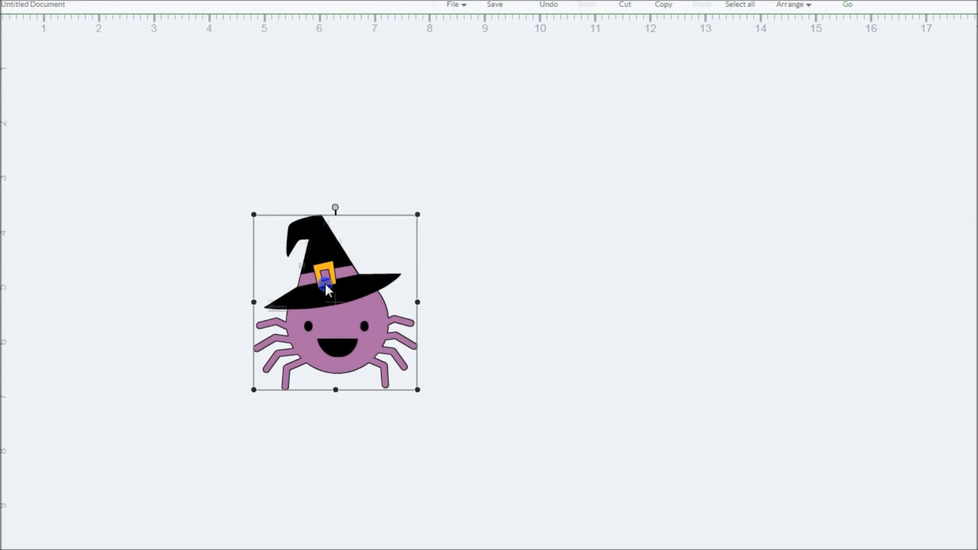
pyautogui.moveTo(325, 283); pyautogui.dragTo(296, 219)
pyautogui.click(303, 233)
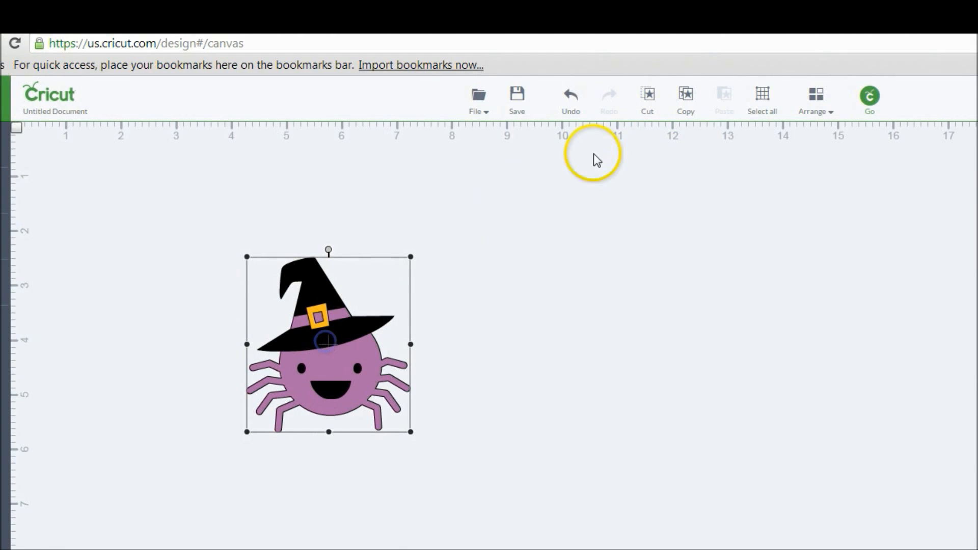
# Cut the spider from the canvas, paste it back, and clear the selection
pyautogui.click(651, 95)
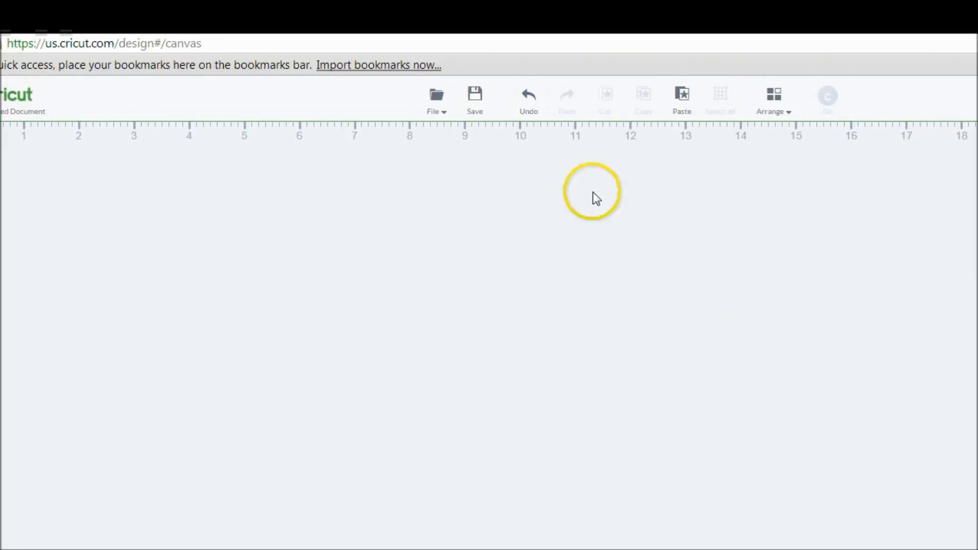
pyautogui.click(651, 197)
pyautogui.click(681, 112)
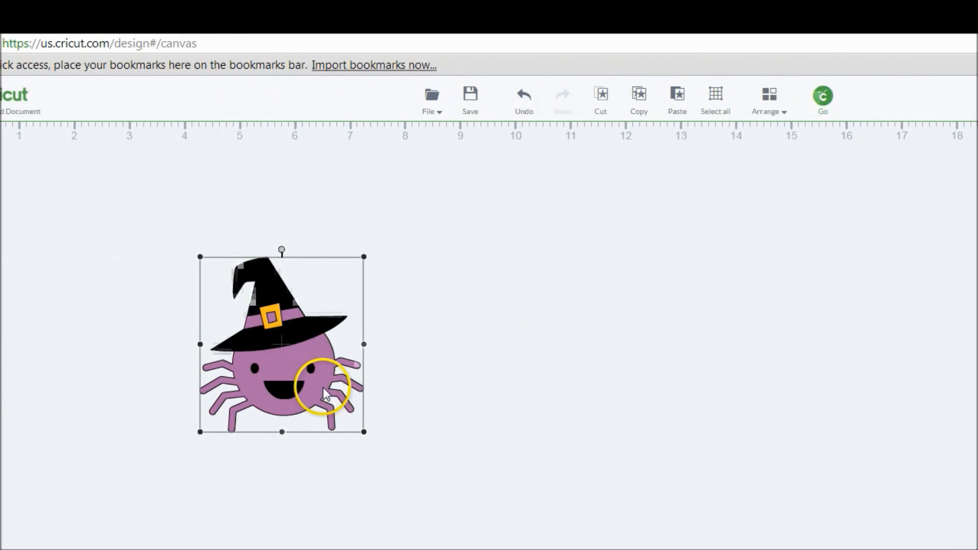
pyautogui.click(534, 266)
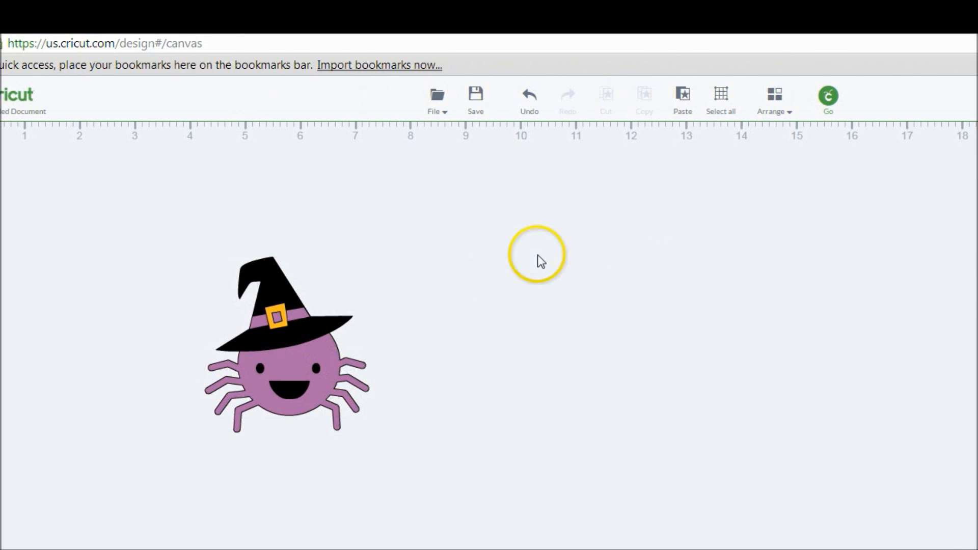
# Select the spider and move the Layers panel onto the canvas beside it
pyautogui.click(309, 326)
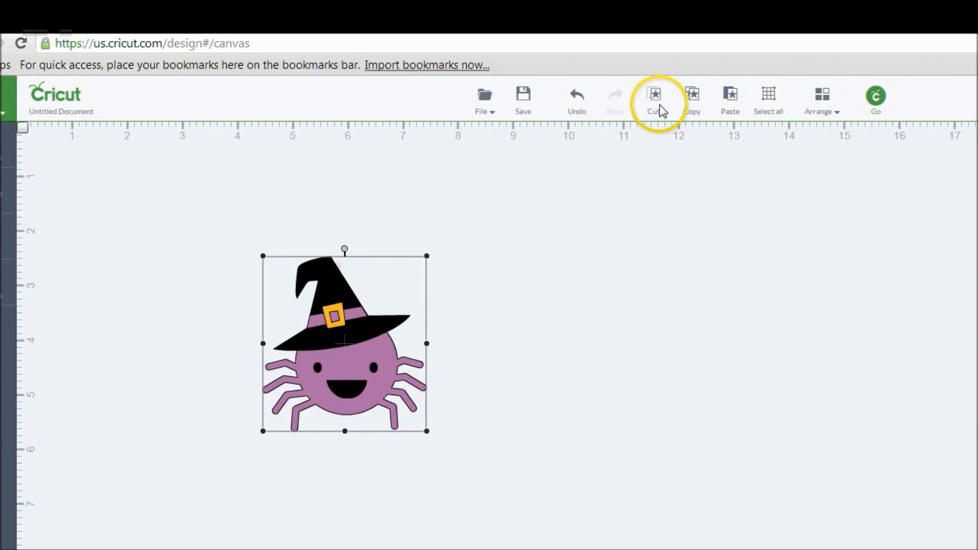
pyautogui.moveTo(840, 148); pyautogui.dragTo(507, 194)
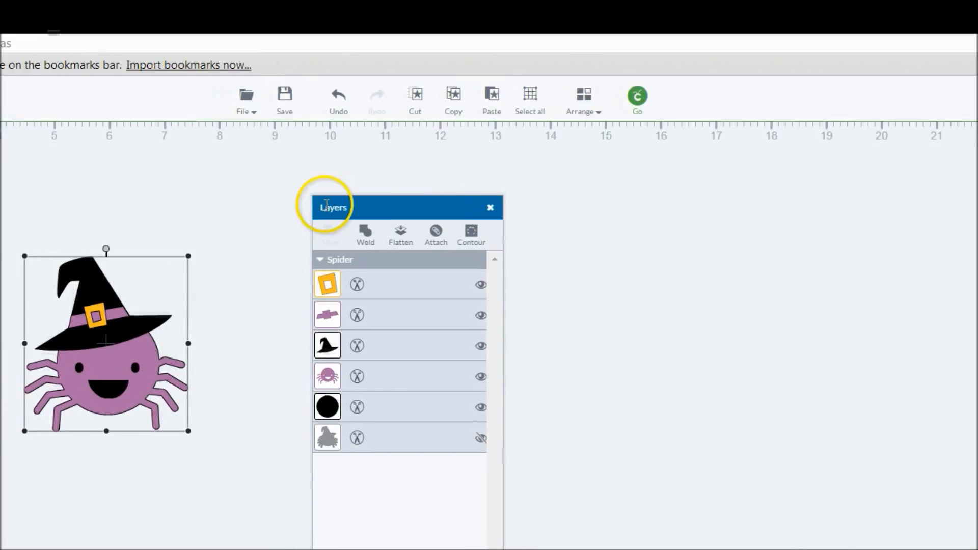
pyautogui.click(467, 108)
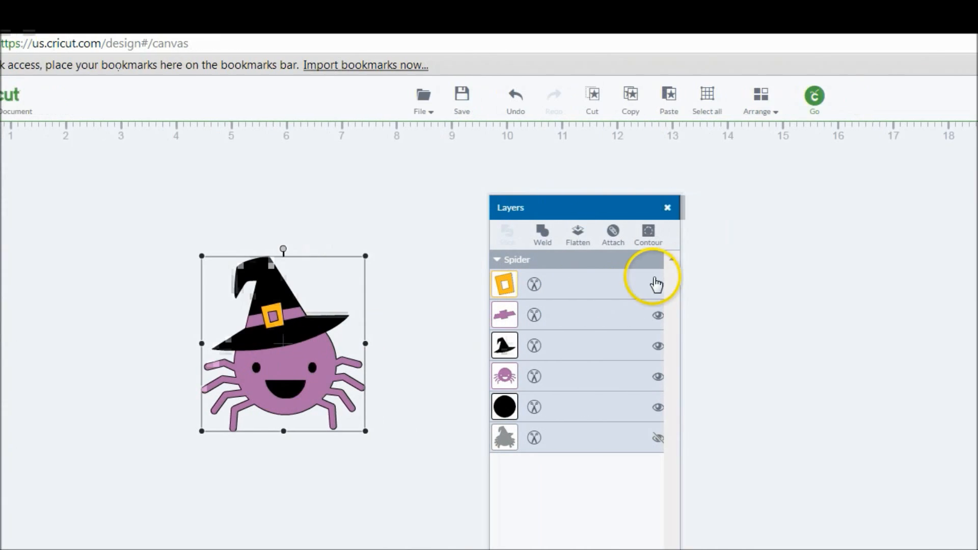
# Deselect the spider and reselect it using Select all
pyautogui.click(642, 295)
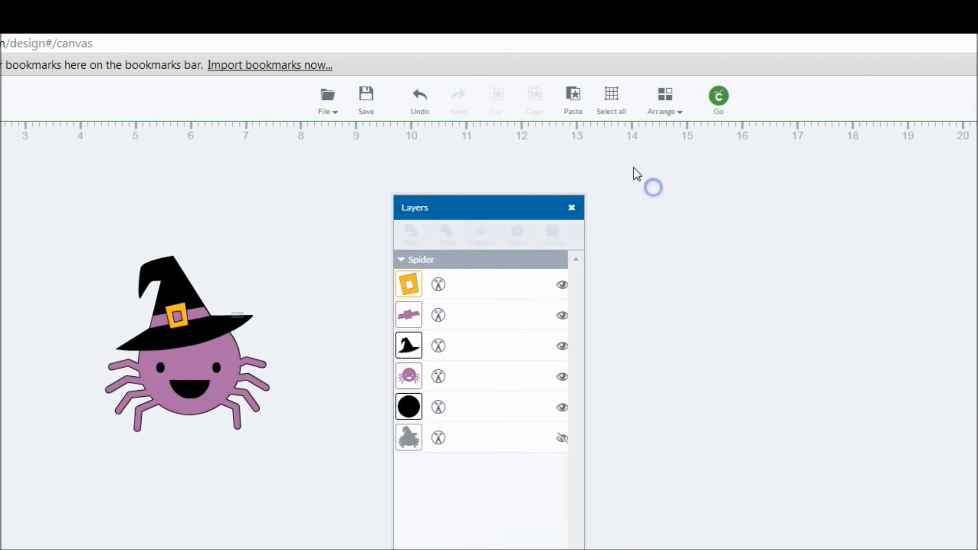
pyautogui.click(260, 363)
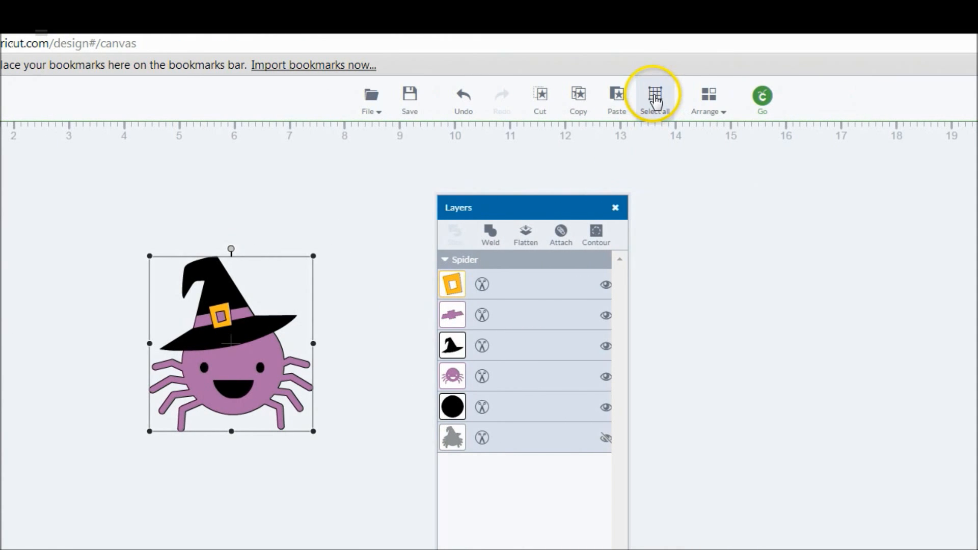
pyautogui.click(260, 316)
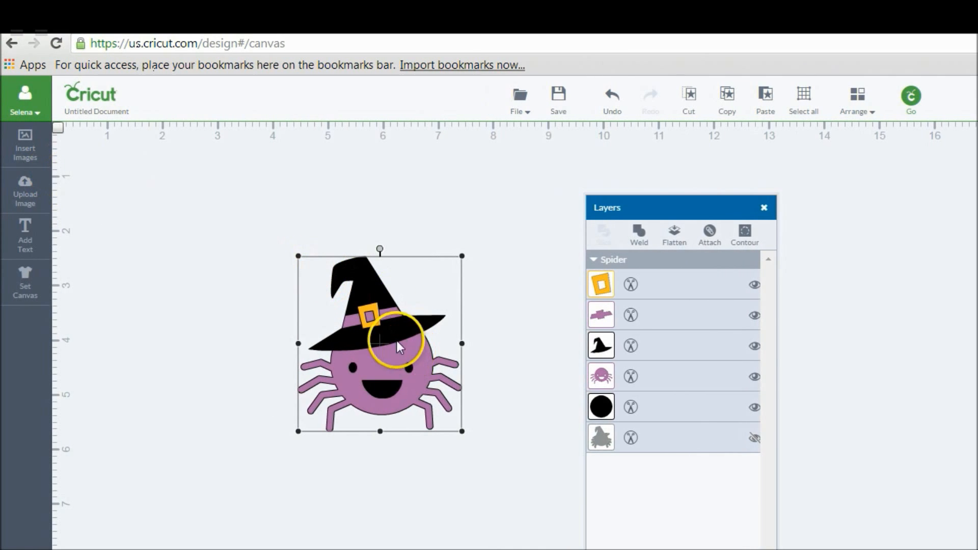
# Insert the Witch Turtle image from the library and place it on the canvas just left of the spider
pyautogui.click(32, 153)
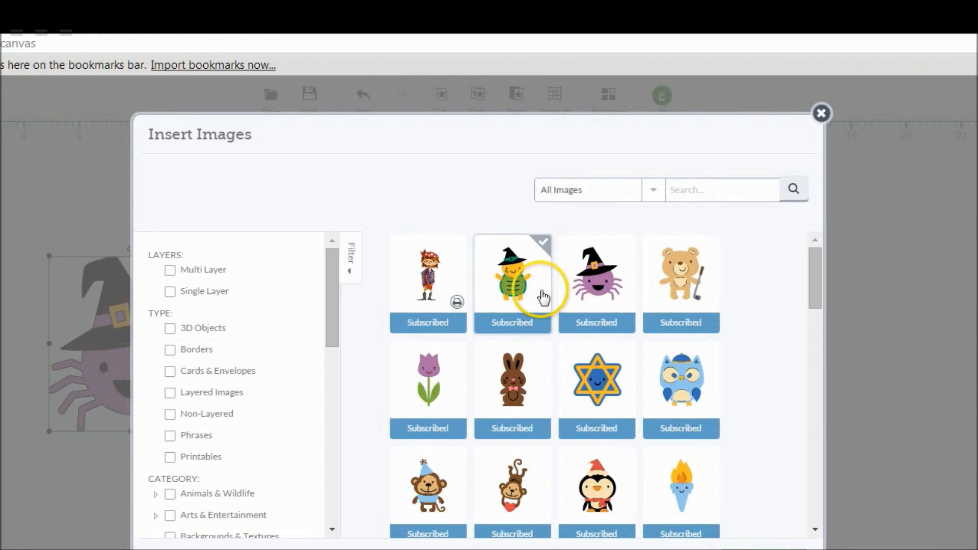
pyautogui.click(581, 285)
pyautogui.click(805, 549)
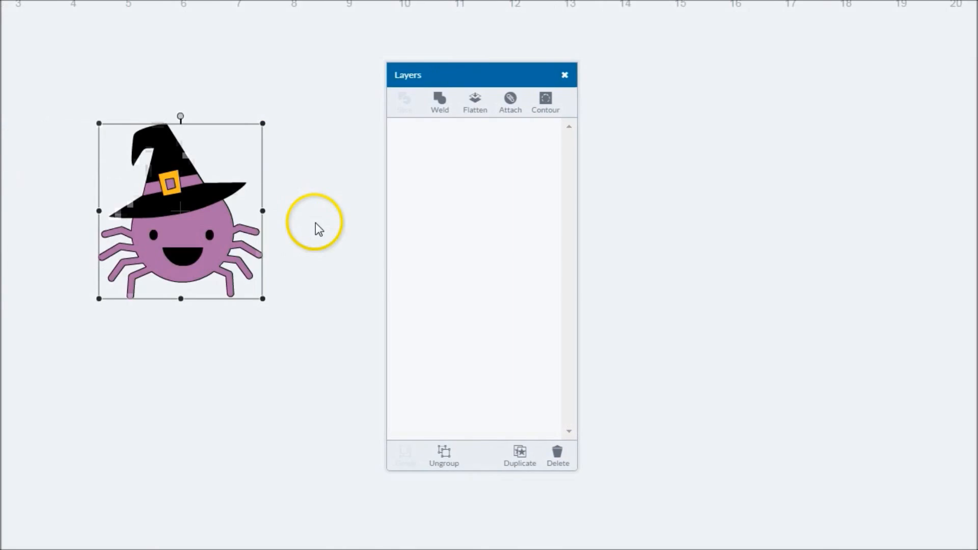
pyautogui.moveTo(350, 326); pyautogui.dragTo(259, 219)
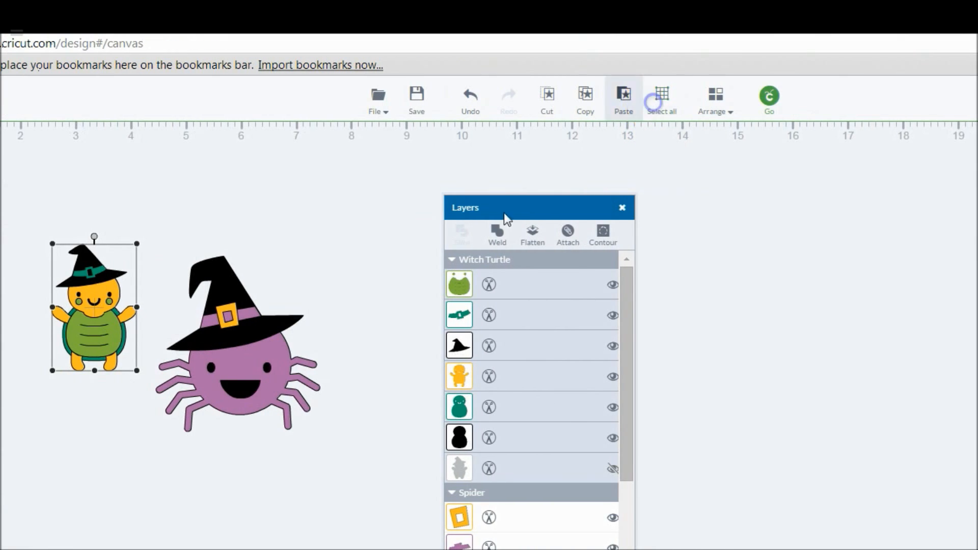
# Select the turtle and spider together using Select all, and clear the selection again
pyautogui.click(804, 8)
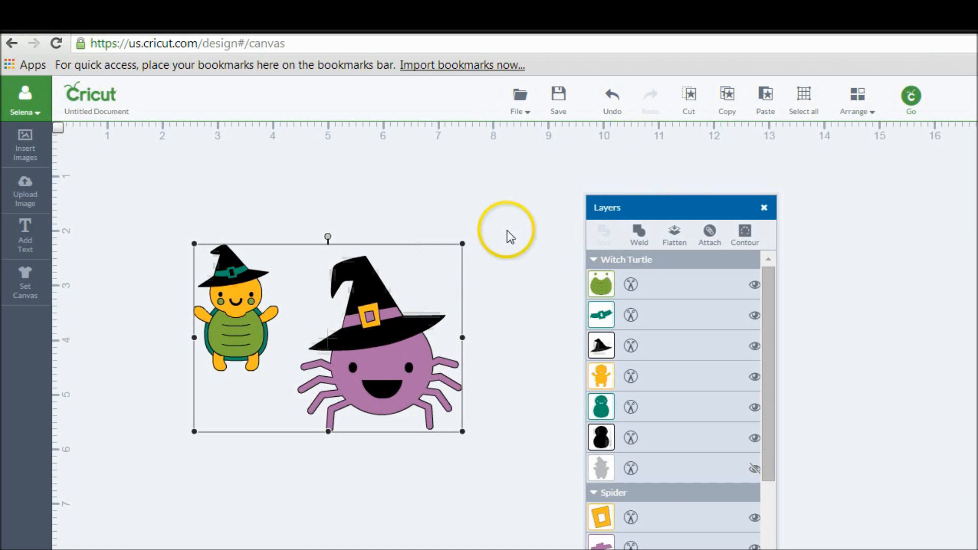
pyautogui.click(512, 334)
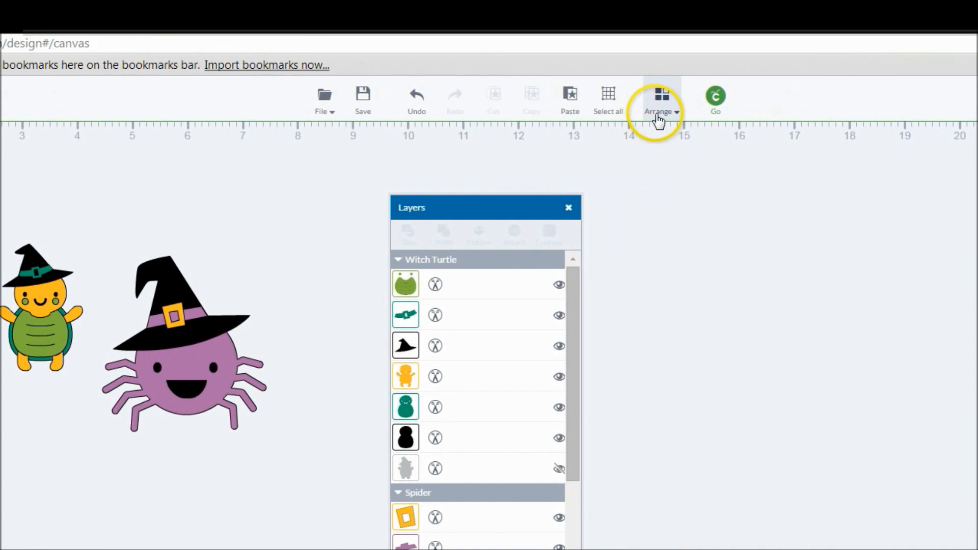
# Show the Arrange options and ungroup the spider into its separate layers
pyautogui.click(659, 120)
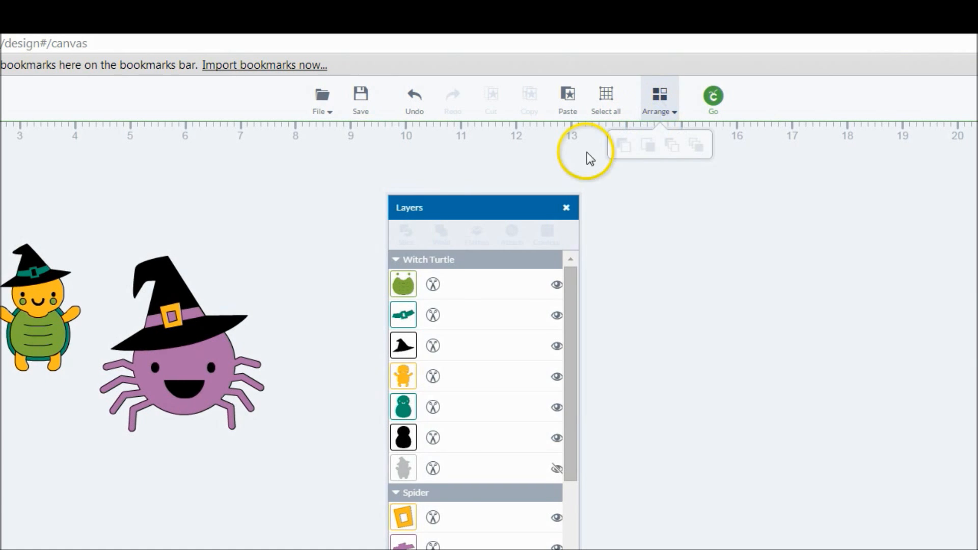
pyautogui.click(174, 352)
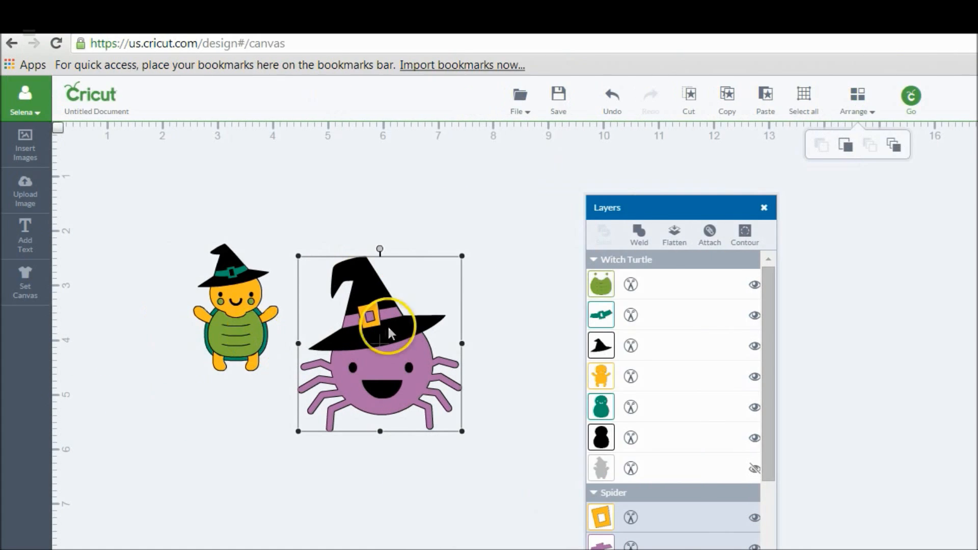
pyautogui.rightClick(425, 335)
pyautogui.click(476, 369)
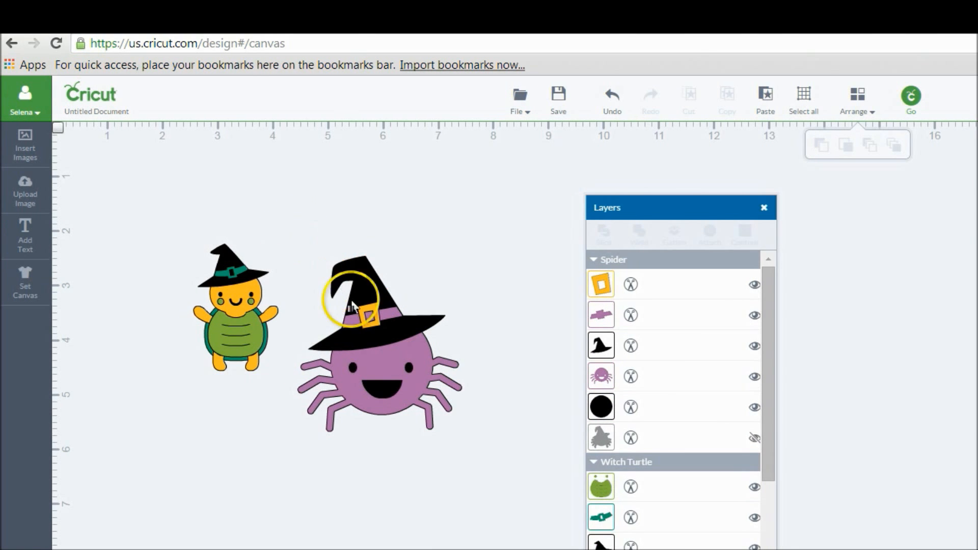
# Select the spider's black hat layer and examine the Move backward and Move forward arrange options for it
pyautogui.click(352, 305)
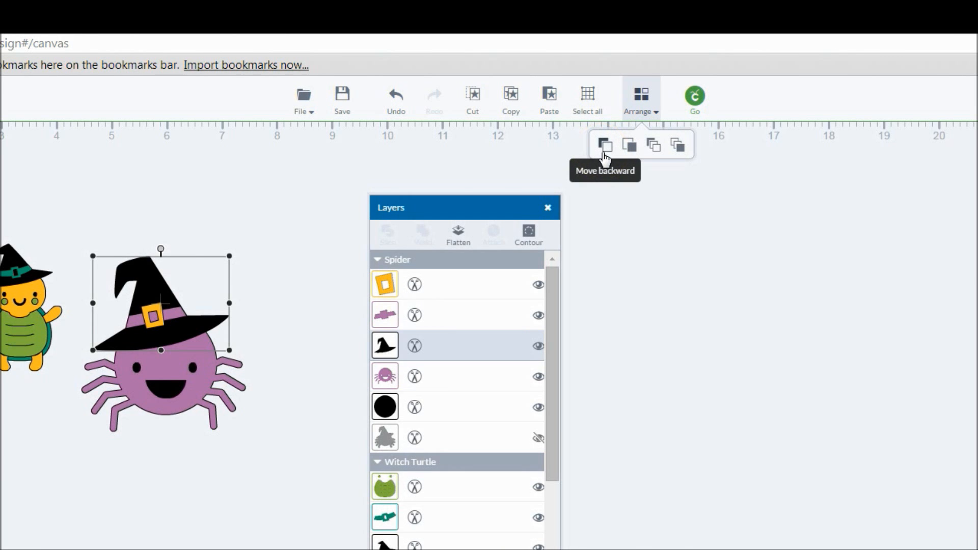
pyautogui.click(604, 146)
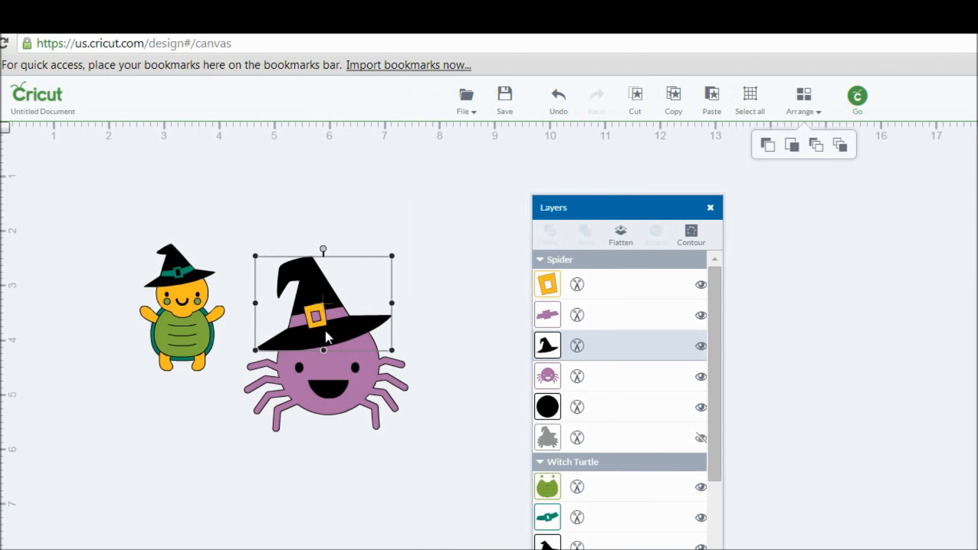
pyautogui.click(586, 234)
pyautogui.click(768, 149)
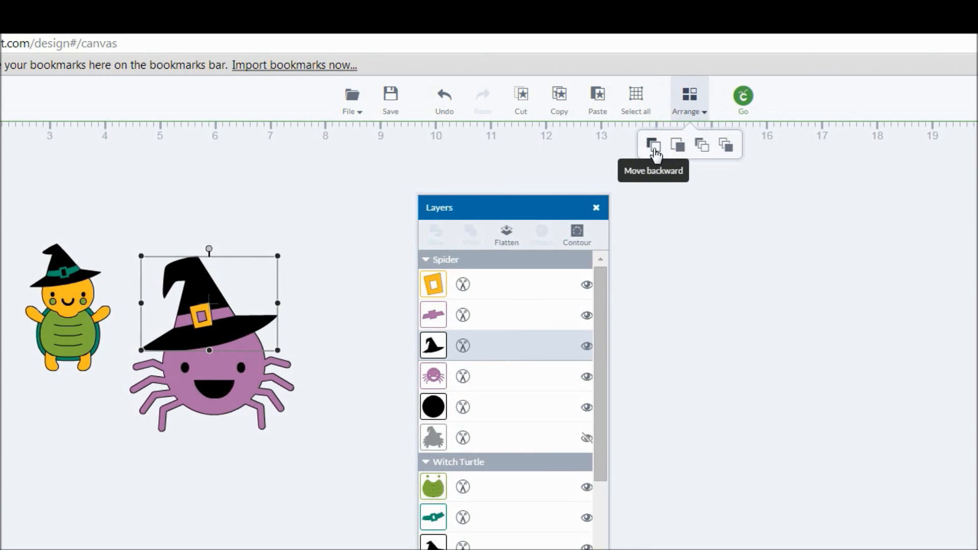
pyautogui.click(655, 148)
pyautogui.click(248, 325)
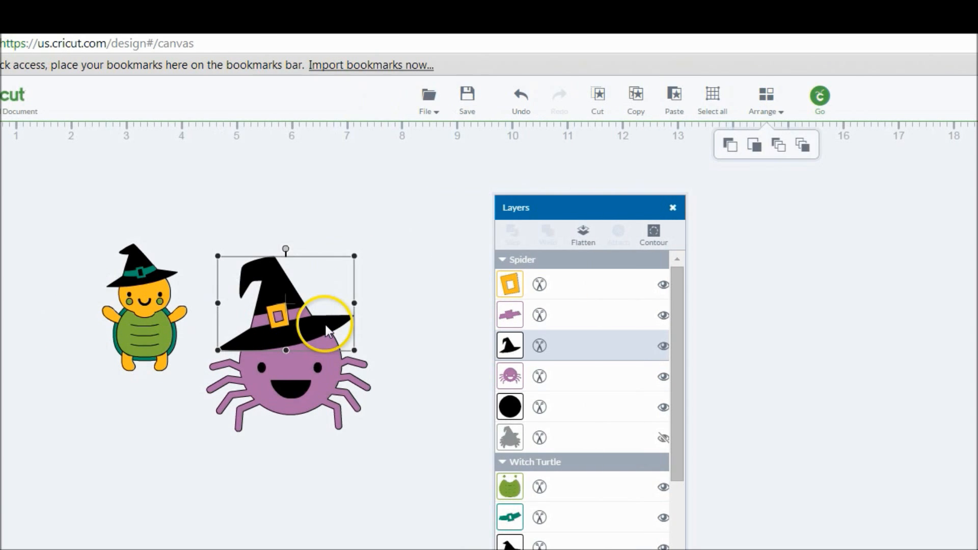
pyautogui.click(754, 146)
pyautogui.click(730, 145)
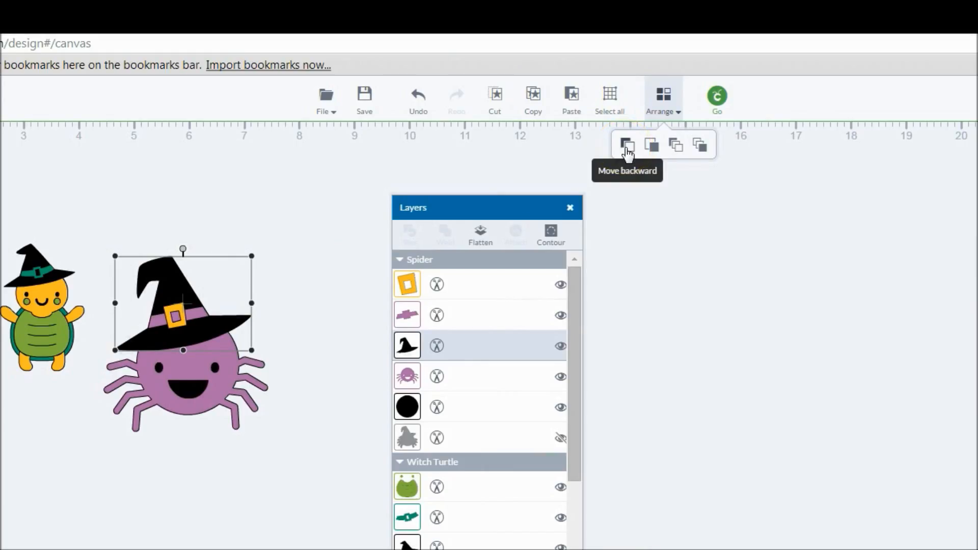
pyautogui.click(653, 148)
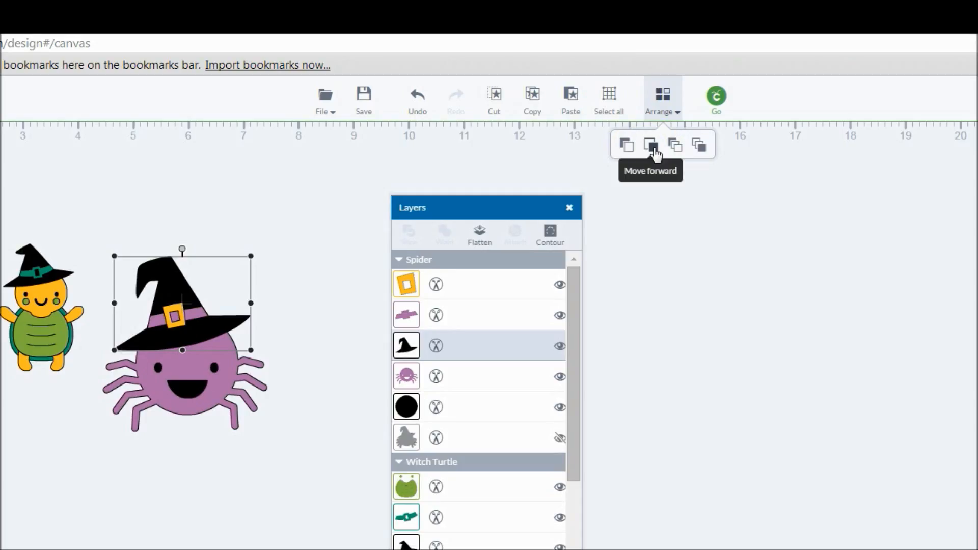
# Examine the Move to back and Move to front arrange options for the hat, and clear the selection
pyautogui.click(675, 146)
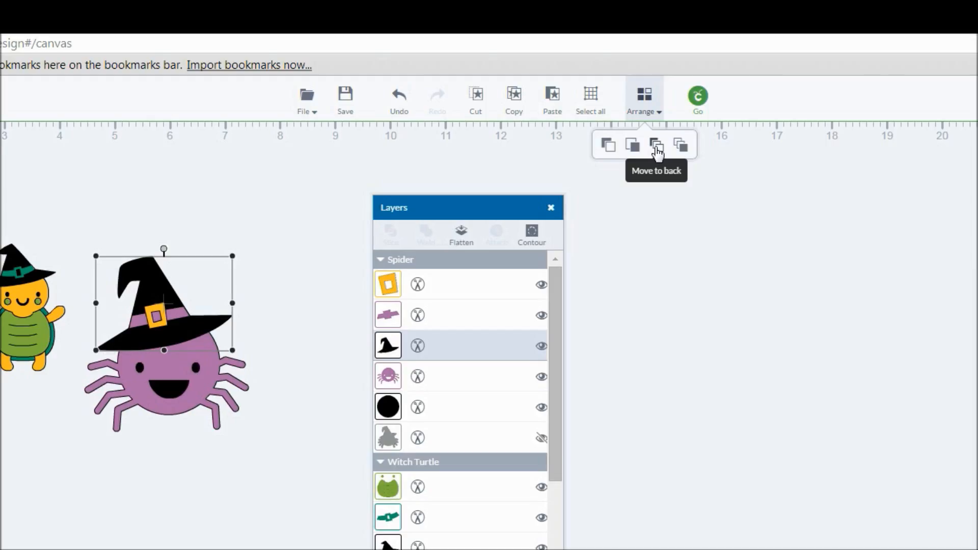
pyautogui.click(681, 146)
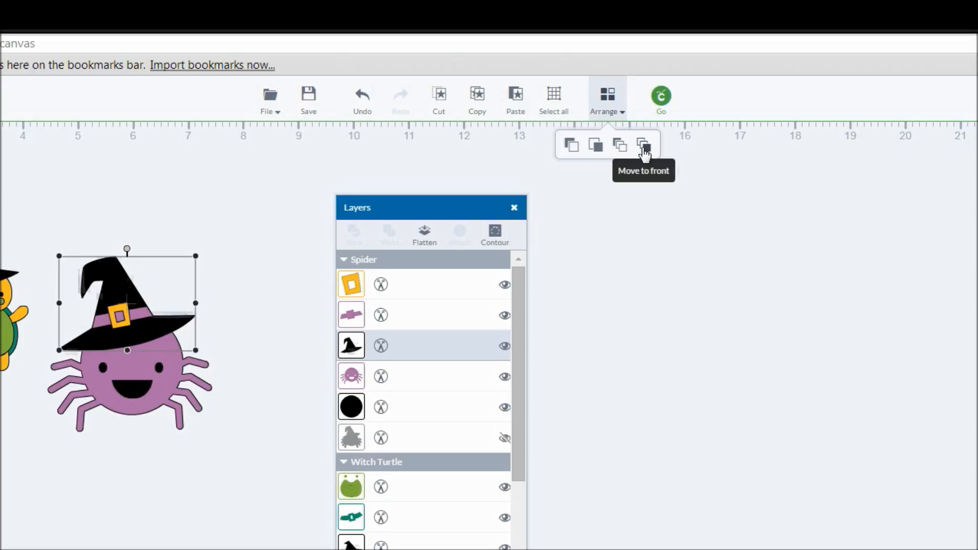
pyautogui.click(644, 149)
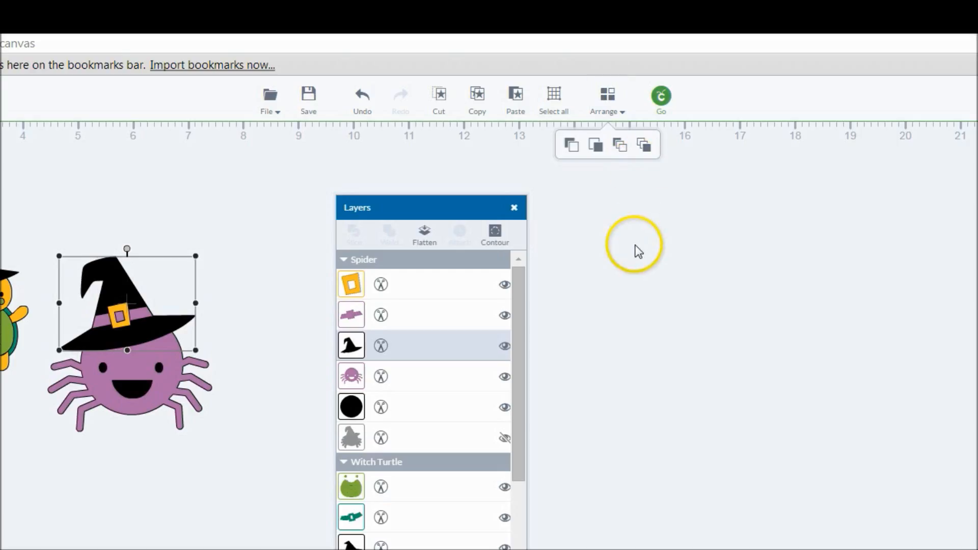
pyautogui.click(637, 248)
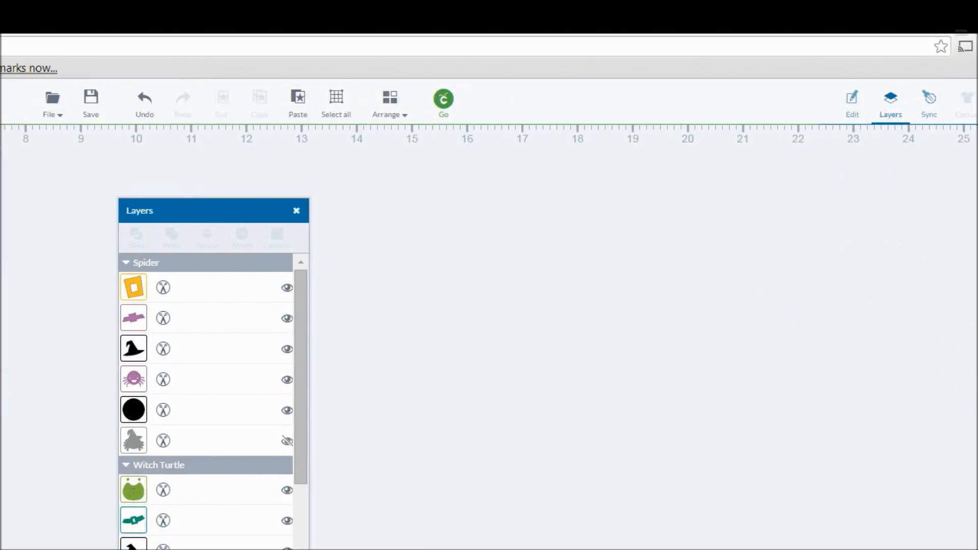
# Open the Edit panel and place it on the canvas just beside the Layers panel
pyautogui.click(867, 111)
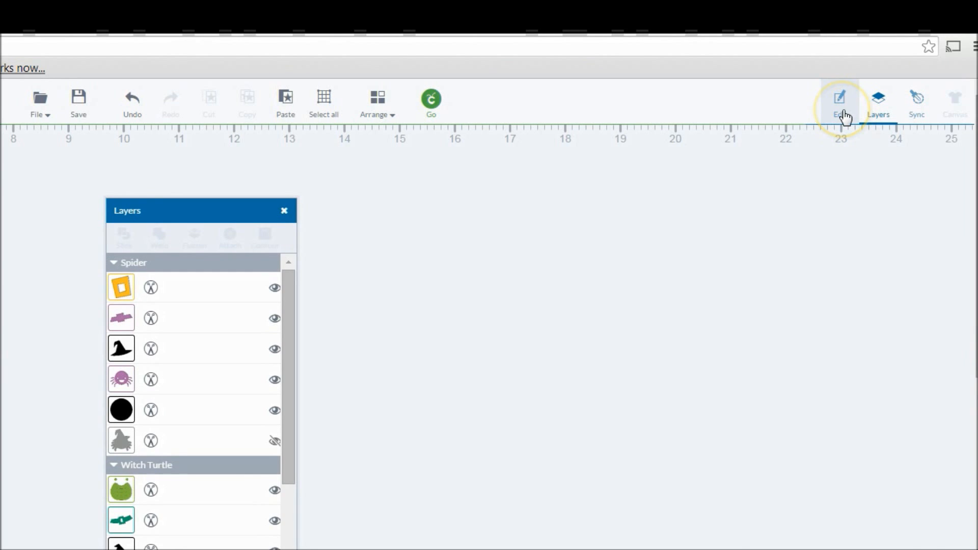
pyautogui.moveTo(817, 240); pyautogui.dragTo(104, 217)
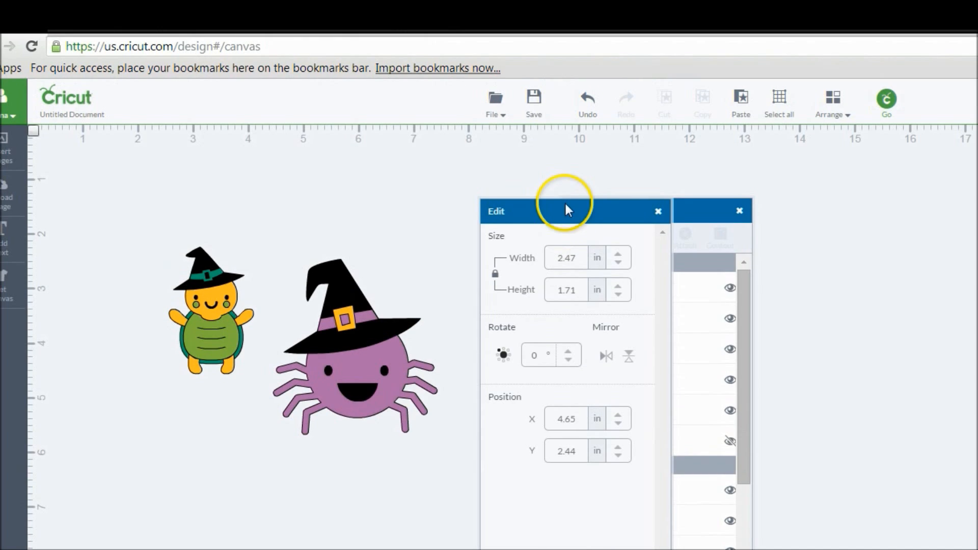
pyautogui.moveTo(603, 219); pyautogui.dragTo(888, 222)
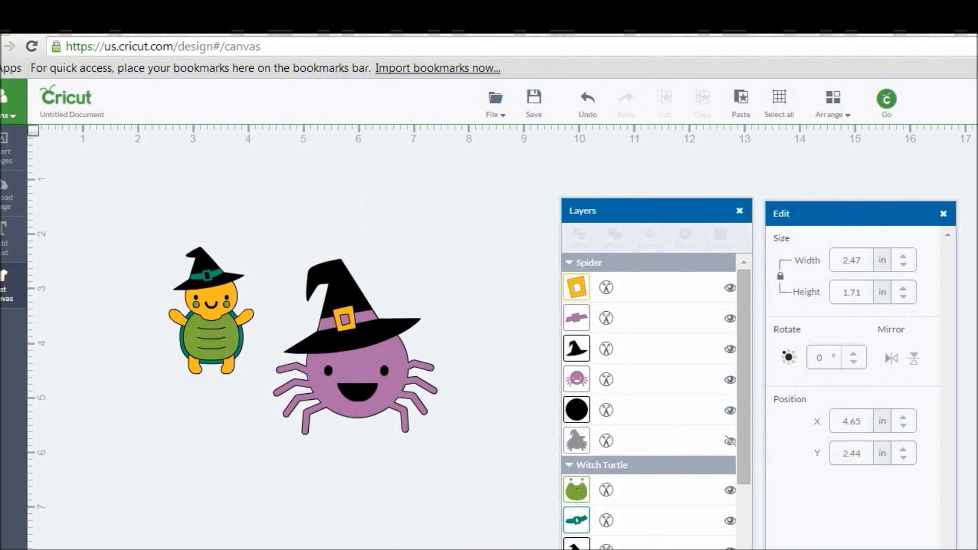
# Add the text "hello" to the canvas and place it just below the spider
pyautogui.click(9, 255)
pyautogui.click(350, 323)
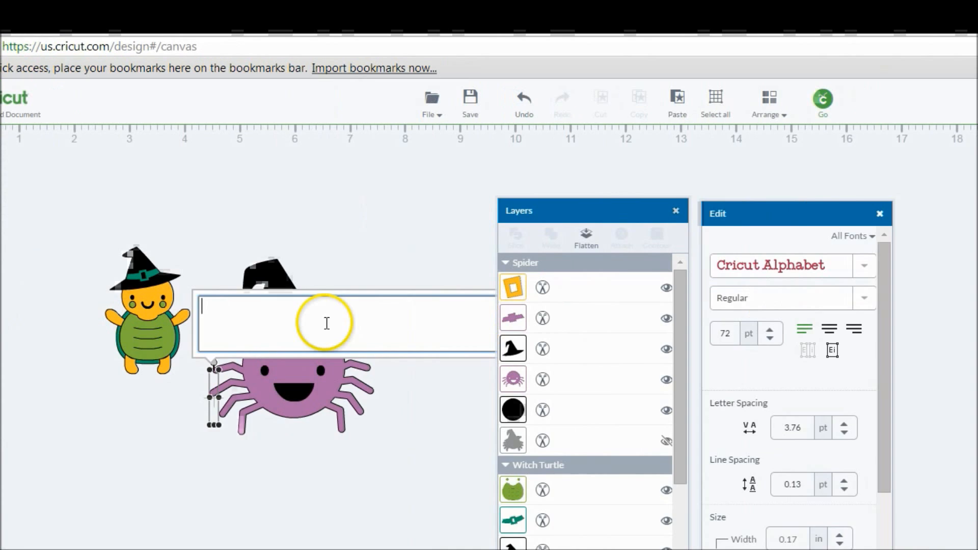
pyautogui.write('hello')
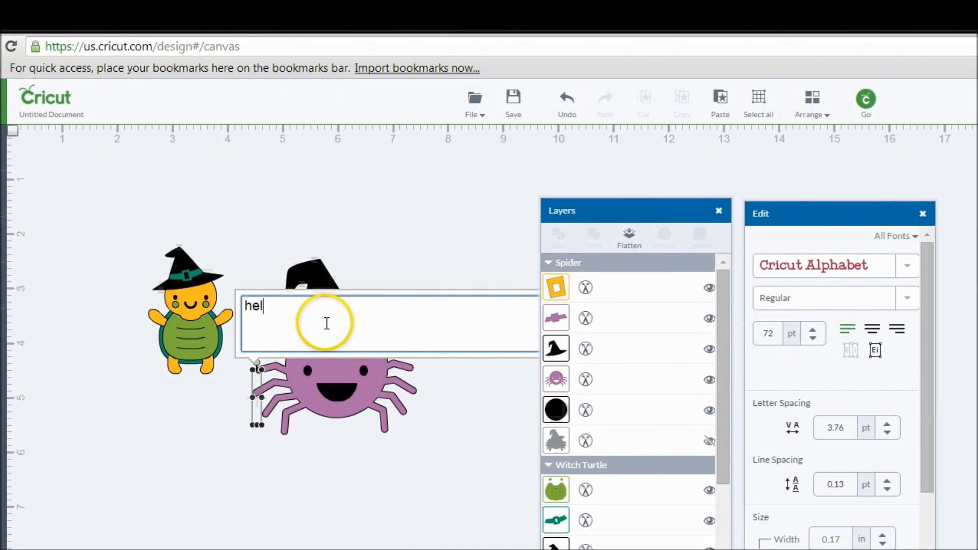
pyautogui.moveTo(304, 404); pyautogui.dragTo(370, 488)
# Look through the font, font filter, style and alignment options for the hello text
pyautogui.click(811, 276)
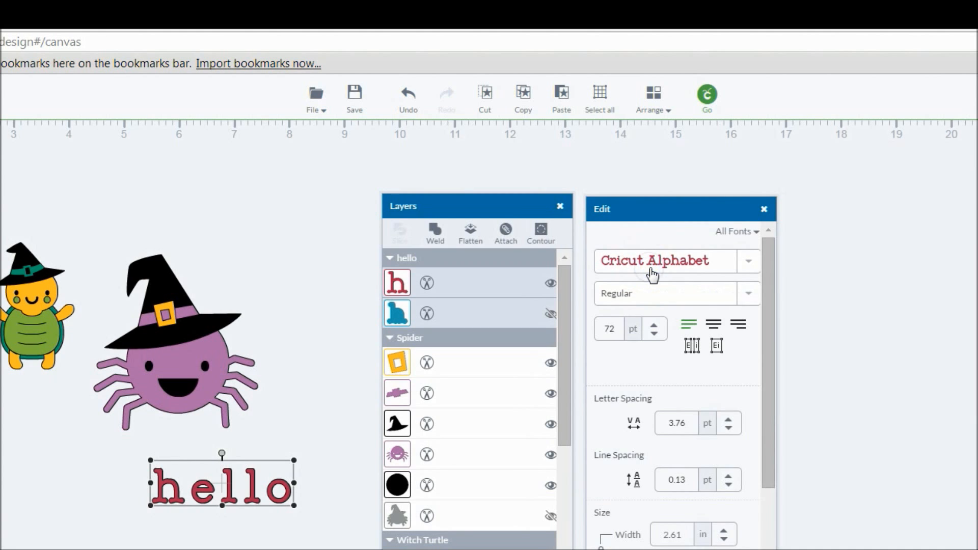
pyautogui.click(736, 261)
pyautogui.click(676, 224)
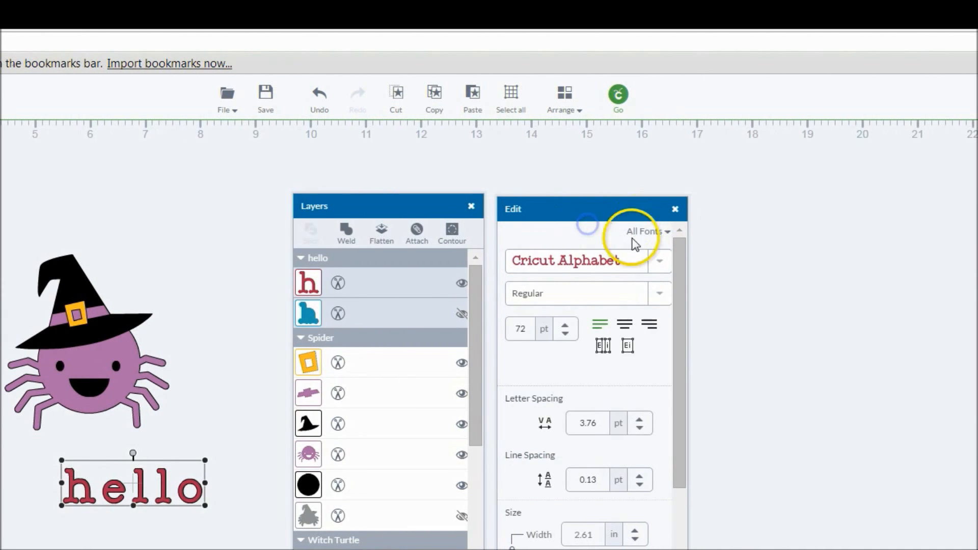
pyautogui.click(595, 291)
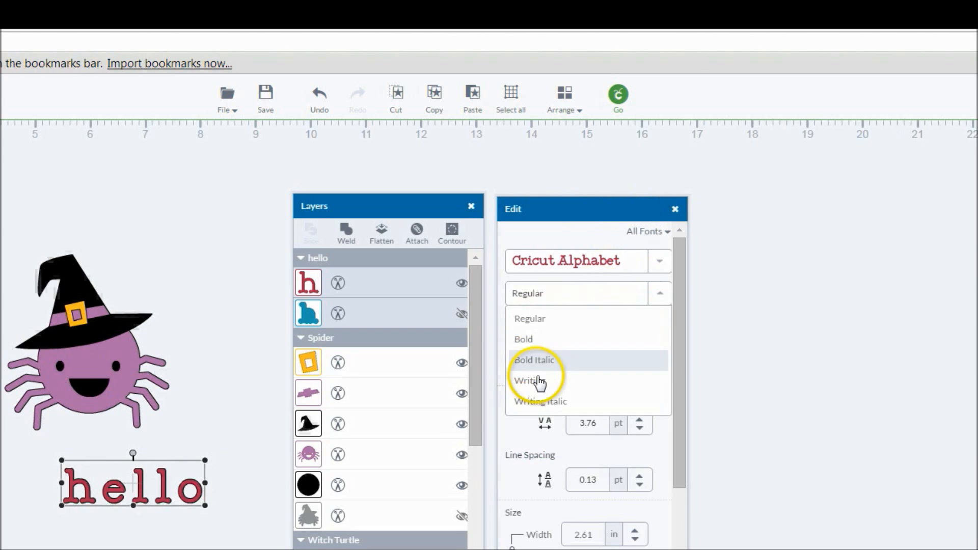
pyautogui.click(535, 235)
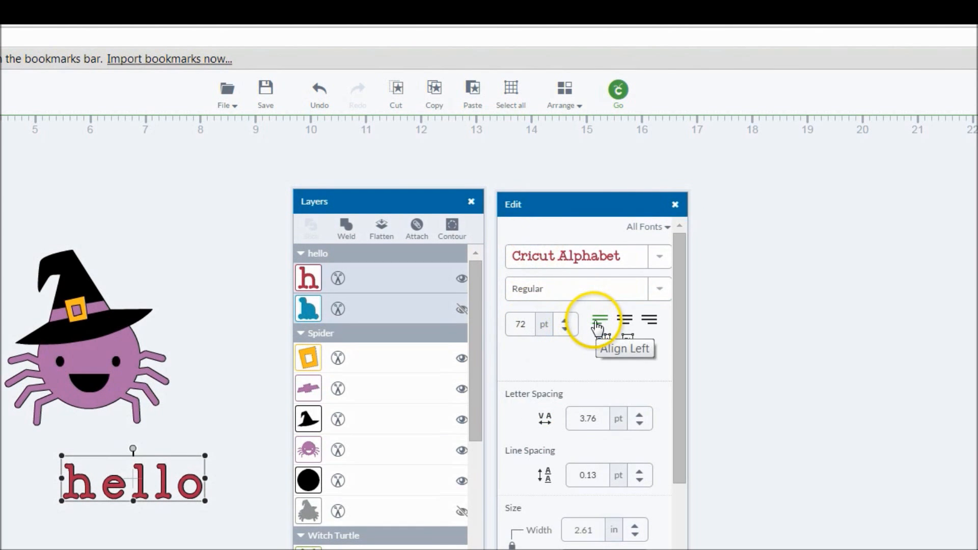
pyautogui.click(604, 344)
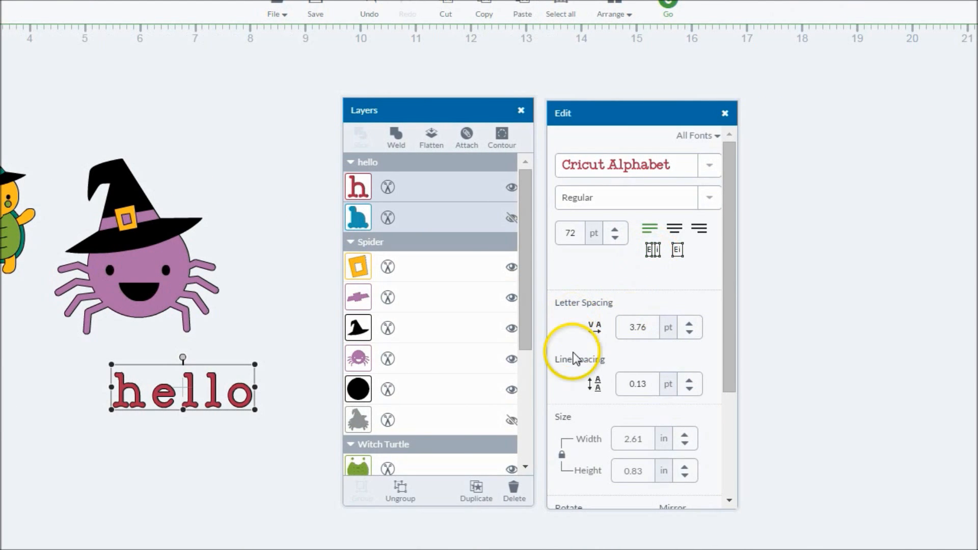
# Examine the hello text's letter spacing, line spacing, size, rotate, mirror and position settings
pyautogui.moveTo(637, 342); pyautogui.dragTo(633, 402)
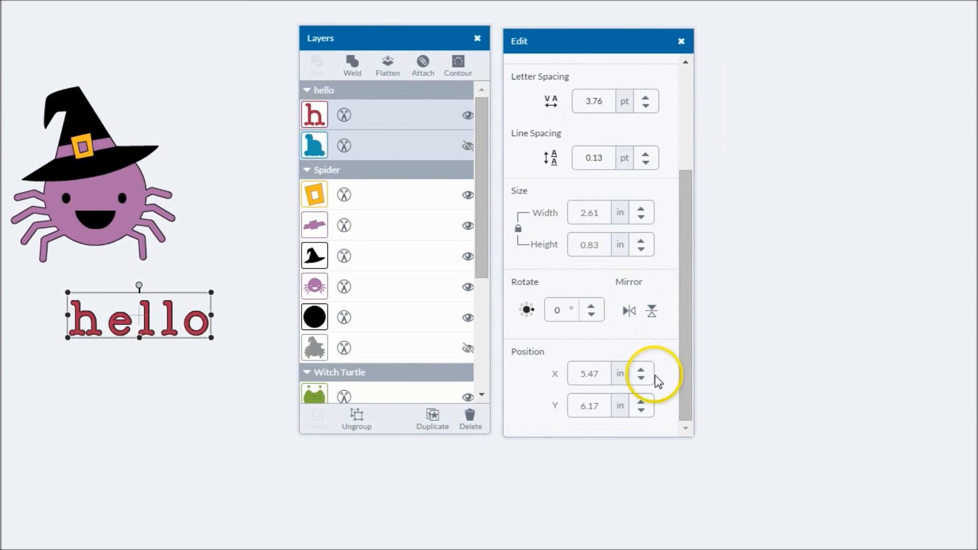
pyautogui.click(683, 282)
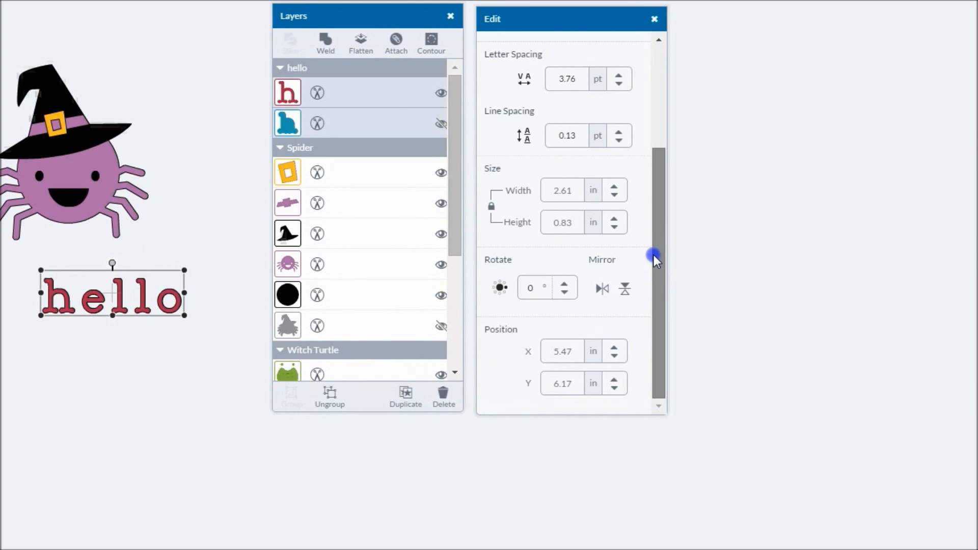
pyautogui.moveTo(653, 254); pyautogui.dragTo(653, 158)
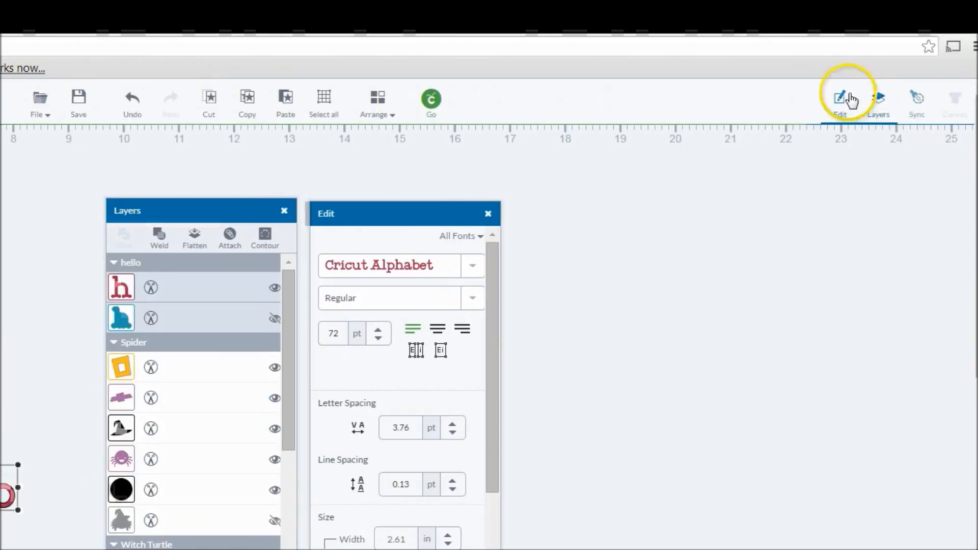
# Hide the Layers and Edit panels, and show both of them again
pyautogui.click(880, 104)
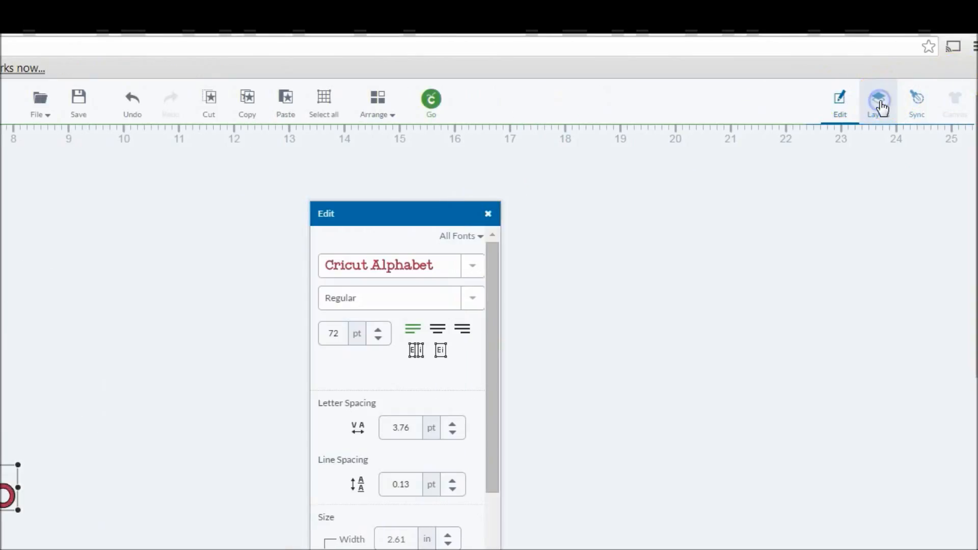
pyautogui.click(838, 104)
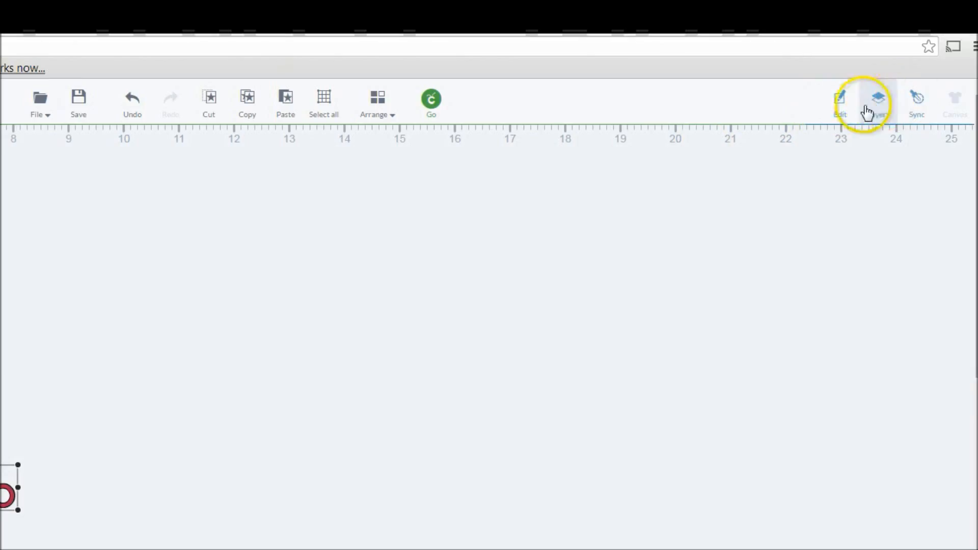
pyautogui.click(839, 102)
pyautogui.click(880, 105)
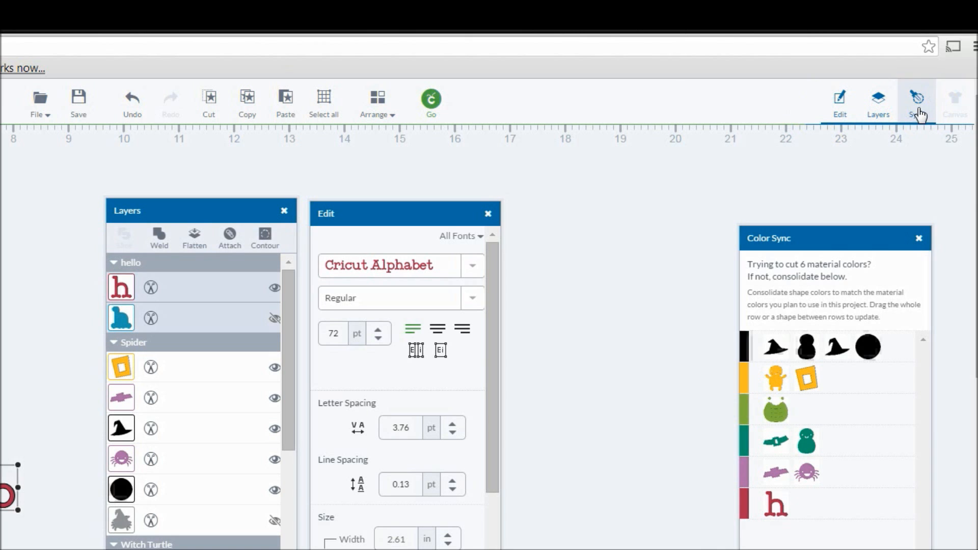
# Move the Color Sync panel next to the images and consolidate the turtle's light green shape into the teal color row
pyautogui.moveTo(843, 239); pyautogui.dragTo(165, 235)
pyautogui.moveTo(325, 237); pyautogui.dragTo(327, 229)
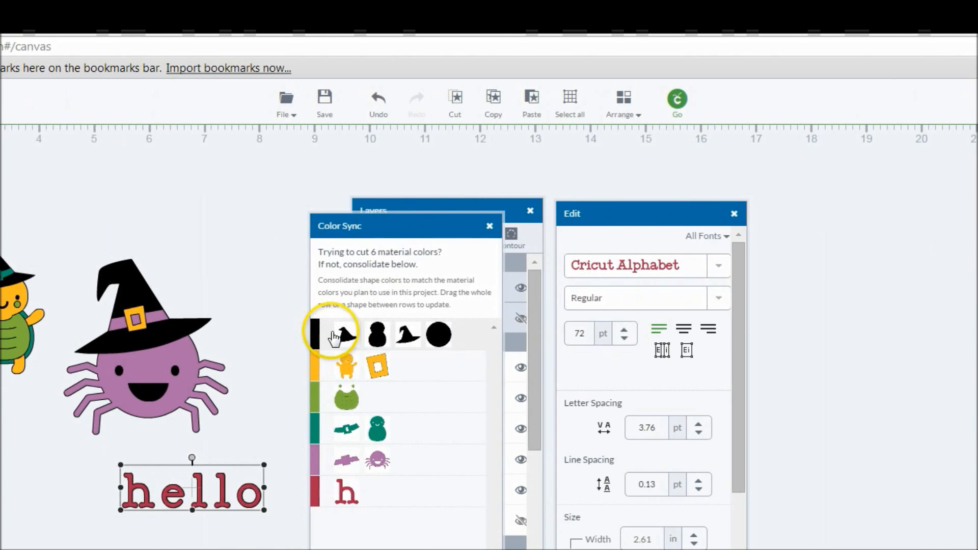
pyautogui.moveTo(330, 401); pyautogui.dragTo(325, 374)
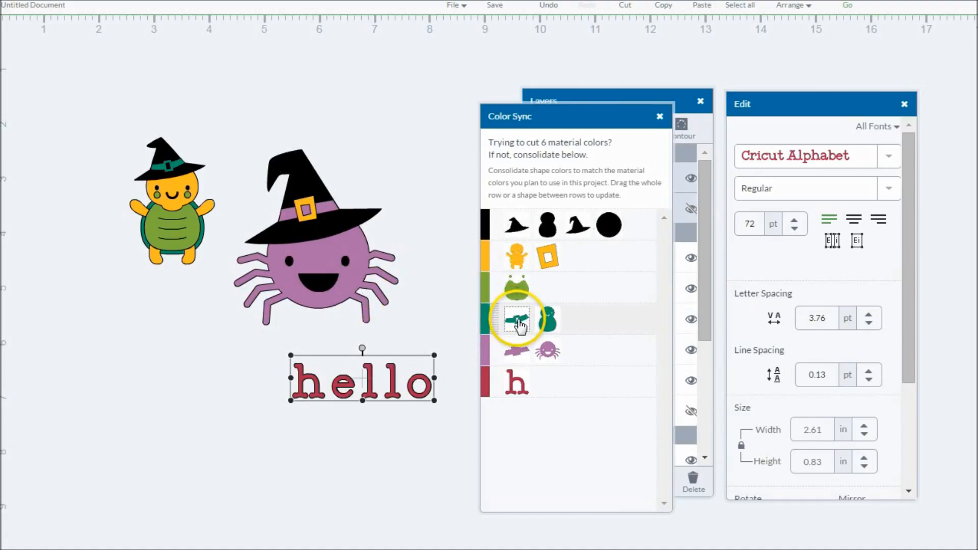
pyautogui.moveTo(530, 321)
pyautogui.mouseDown()
pyautogui.moveTo(555, 316)
pyautogui.moveTo(572, 296)
pyautogui.moveTo(528, 295)
pyautogui.moveTo(527, 323)
pyautogui.mouseUp()
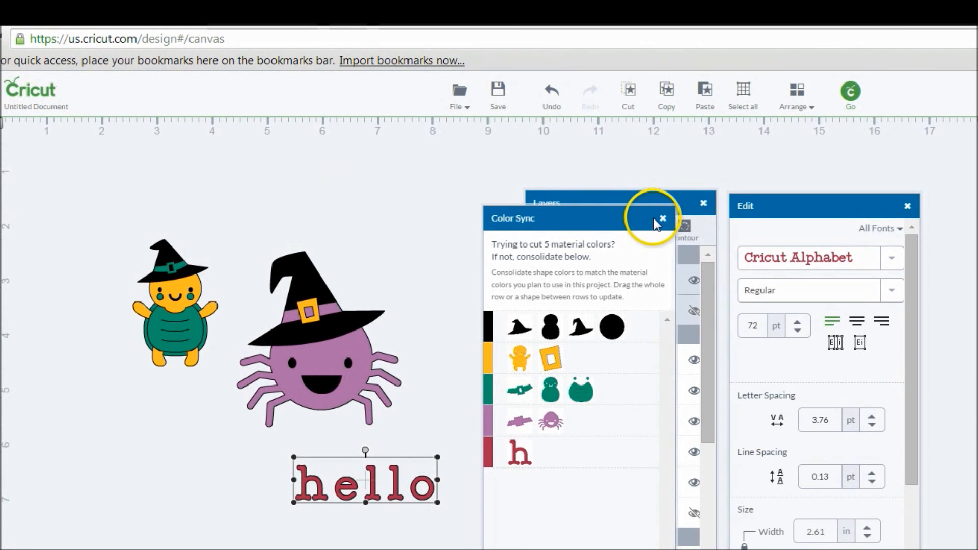
# Close the Color Sync, Edit and Layers panels to clear the canvas
pyautogui.click(661, 219)
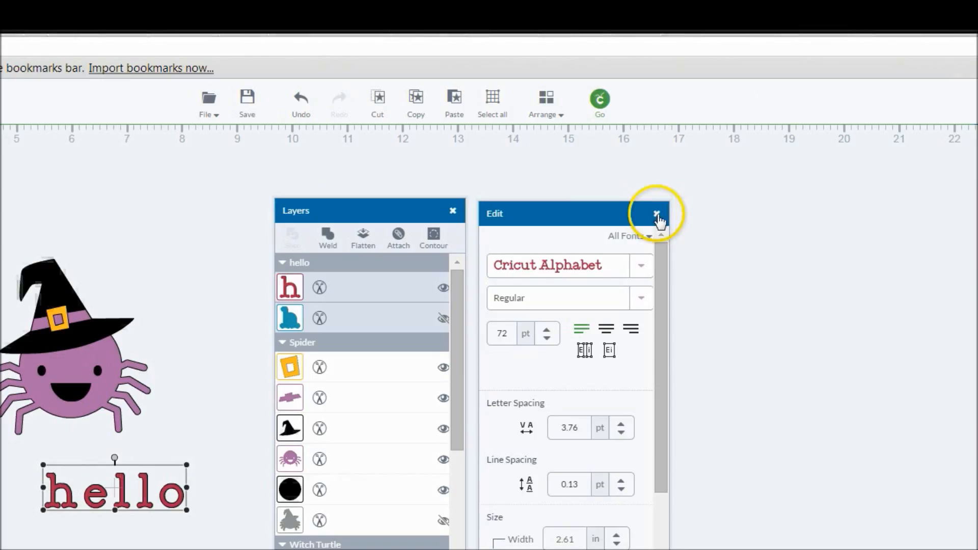
pyautogui.click(821, 214)
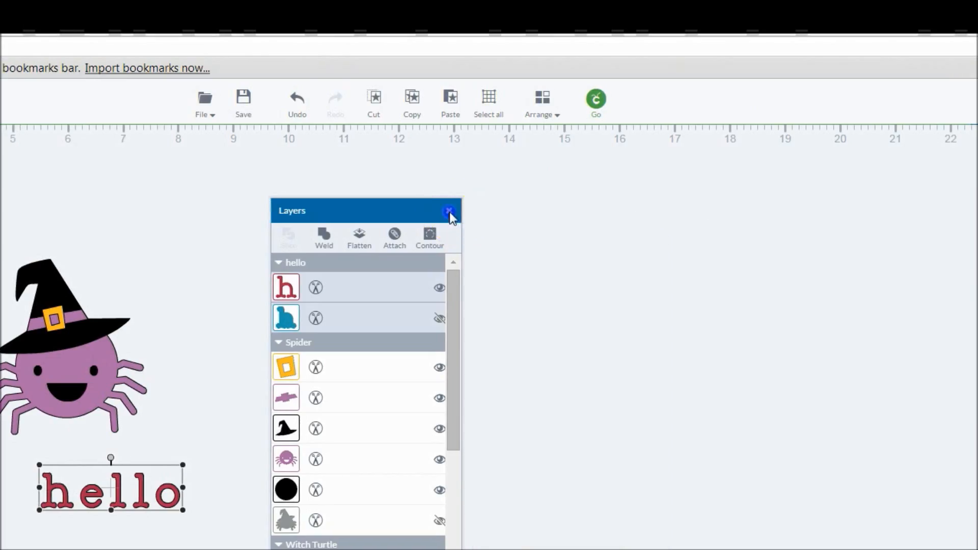
pyautogui.click(448, 213)
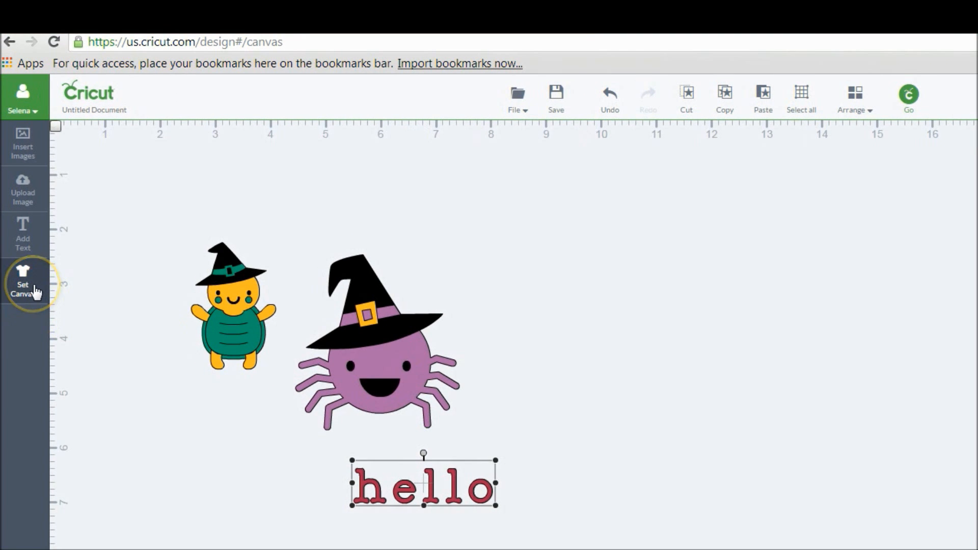
# Set the canvas type to Basic canvas
pyautogui.click(34, 290)
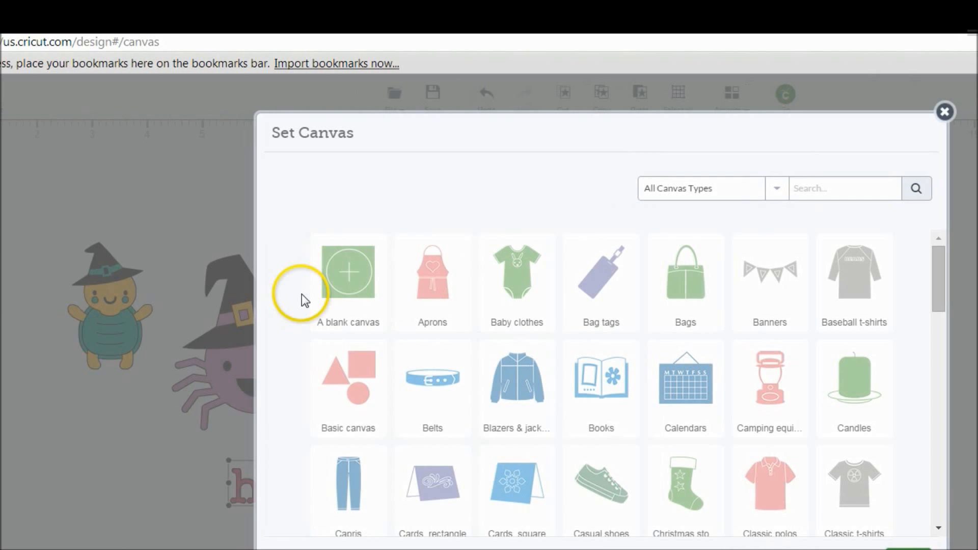
pyautogui.click(387, 388)
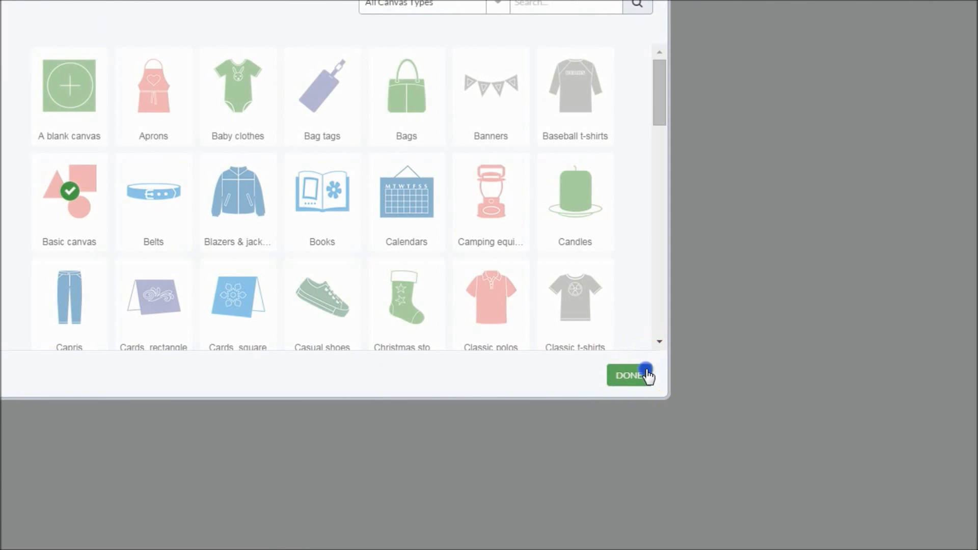
pyautogui.click(831, 432)
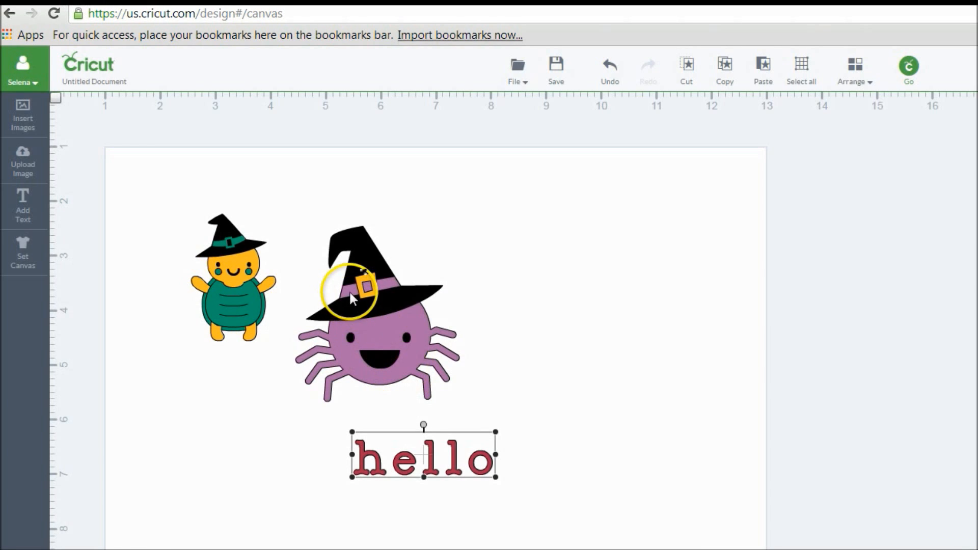
# Move the turtle, spider and hello text together off the white canvas into the empty area beside it
pyautogui.moveTo(350, 292)
pyautogui.mouseDown()
pyautogui.moveTo(712, 307)
pyautogui.moveTo(586, 312)
pyautogui.moveTo(344, 285)
pyautogui.moveTo(357, 300)
pyautogui.mouseUp()
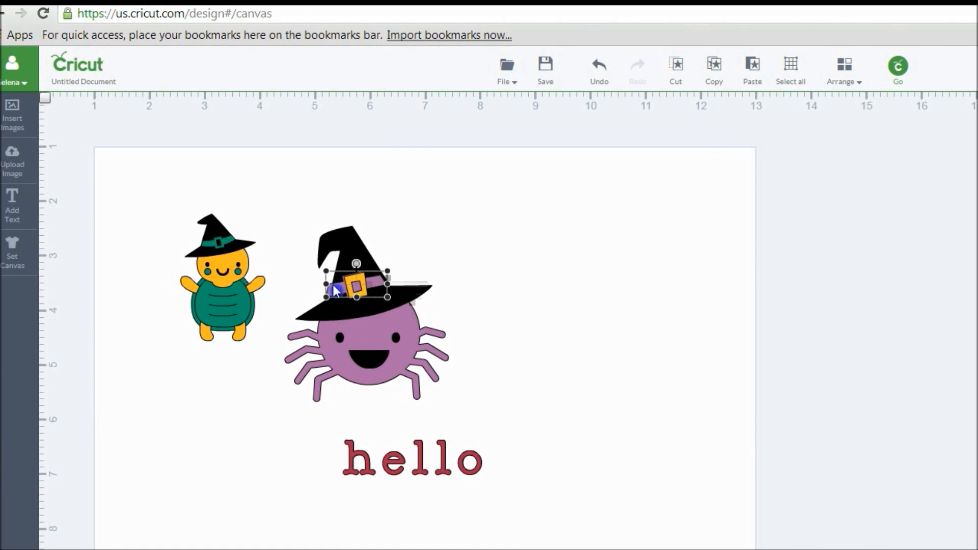
pyautogui.moveTo(120, 180); pyautogui.dragTo(556, 545)
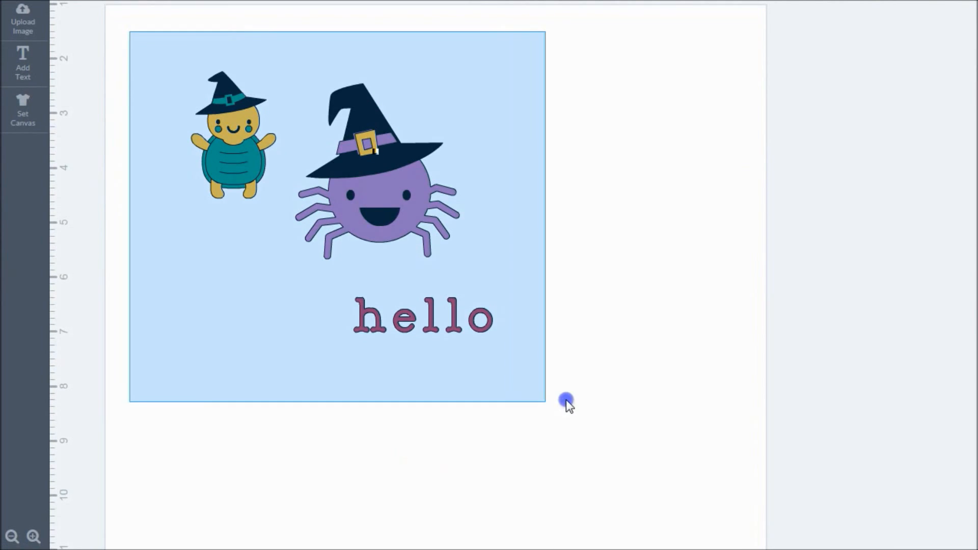
pyautogui.moveTo(566, 399); pyautogui.dragTo(567, 399)
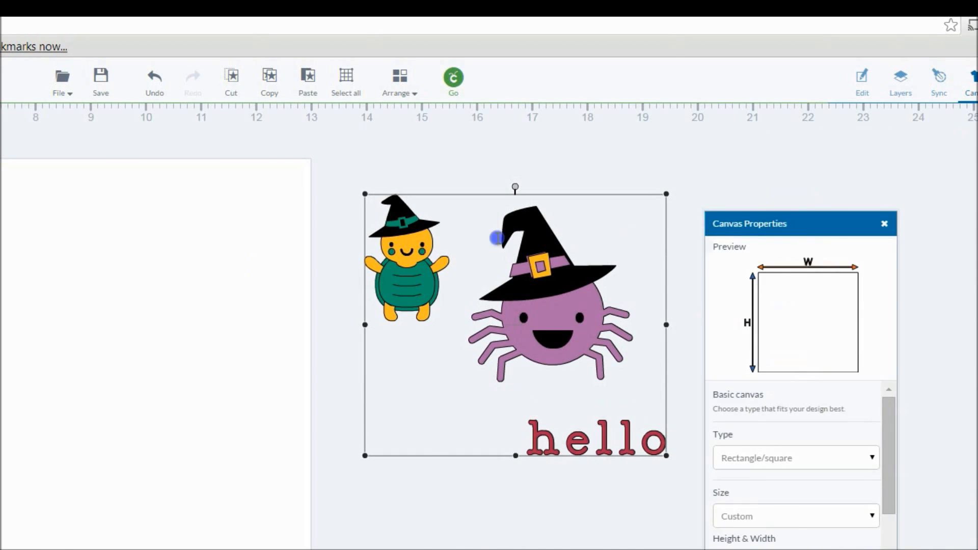
# Review the Canvas Properties, unlock the proportions, and update the basic canvas to 4 in wide by 6 in high
pyautogui.moveTo(751, 223); pyautogui.dragTo(223, 162)
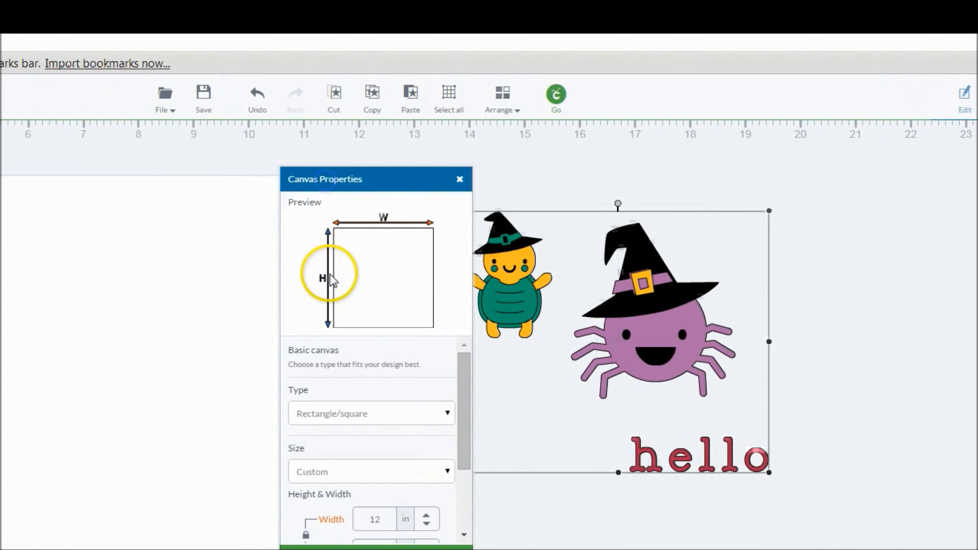
pyautogui.moveTo(467, 382); pyautogui.dragTo(463, 462)
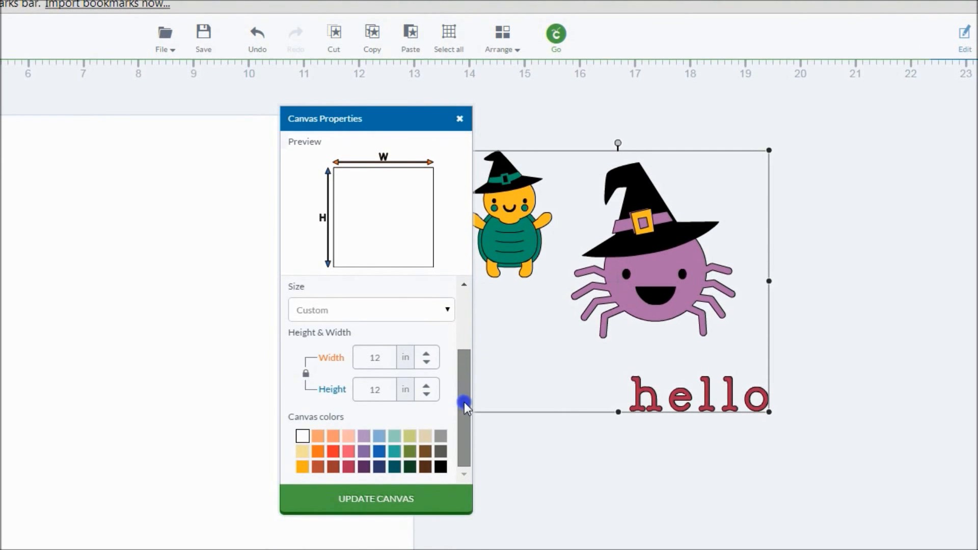
pyautogui.moveTo(463, 402); pyautogui.dragTo(465, 307)
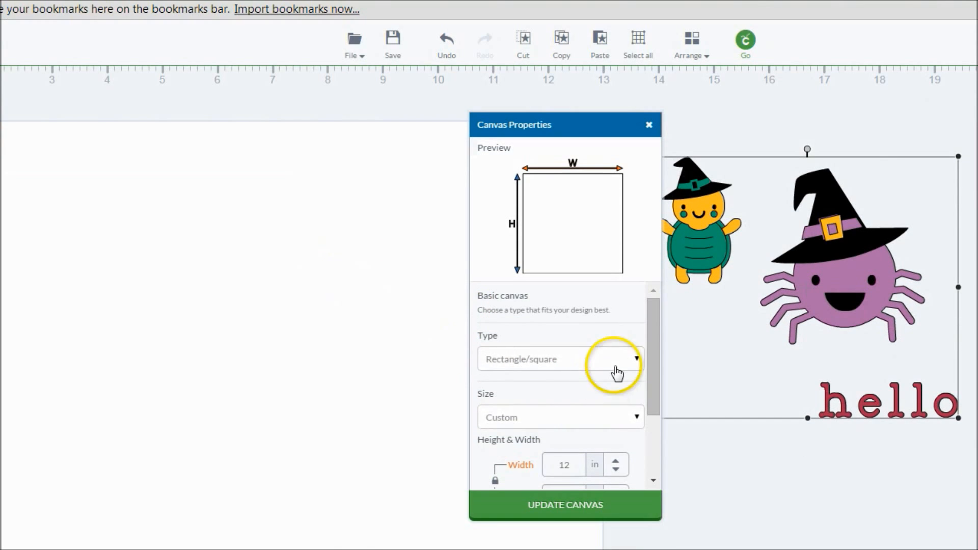
pyautogui.click(619, 419)
pyautogui.click(564, 368)
pyautogui.moveTo(651, 352); pyautogui.dragTo(653, 418)
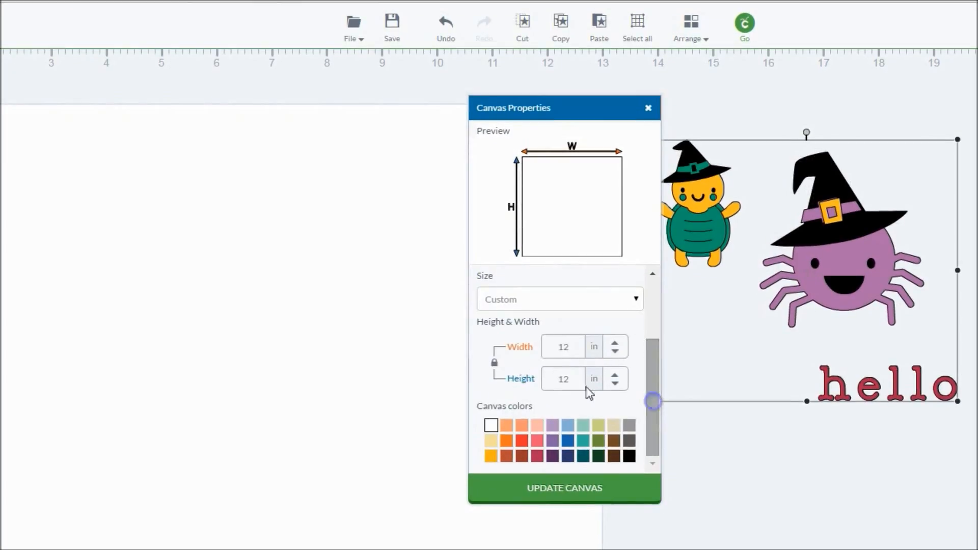
pyautogui.click(493, 363)
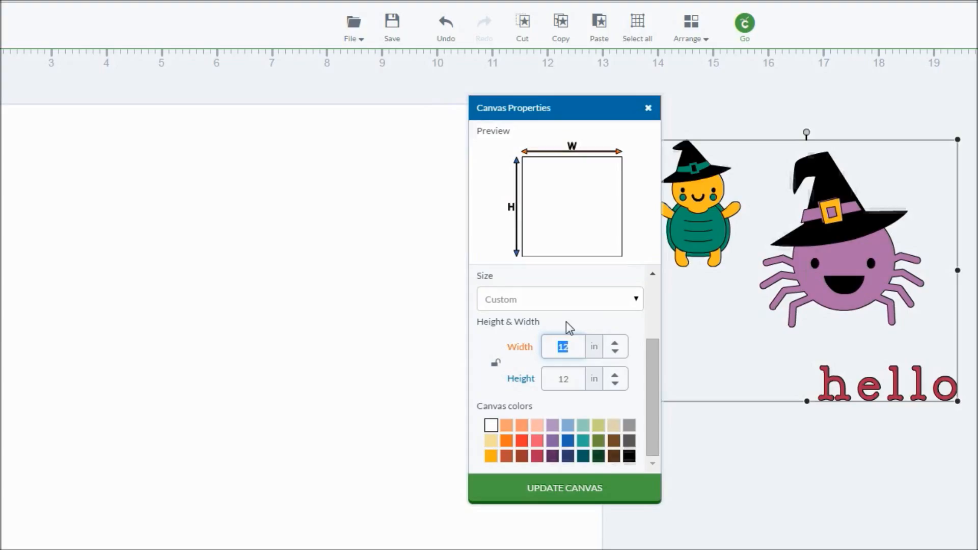
pyautogui.click(502, 322)
pyautogui.click(574, 378)
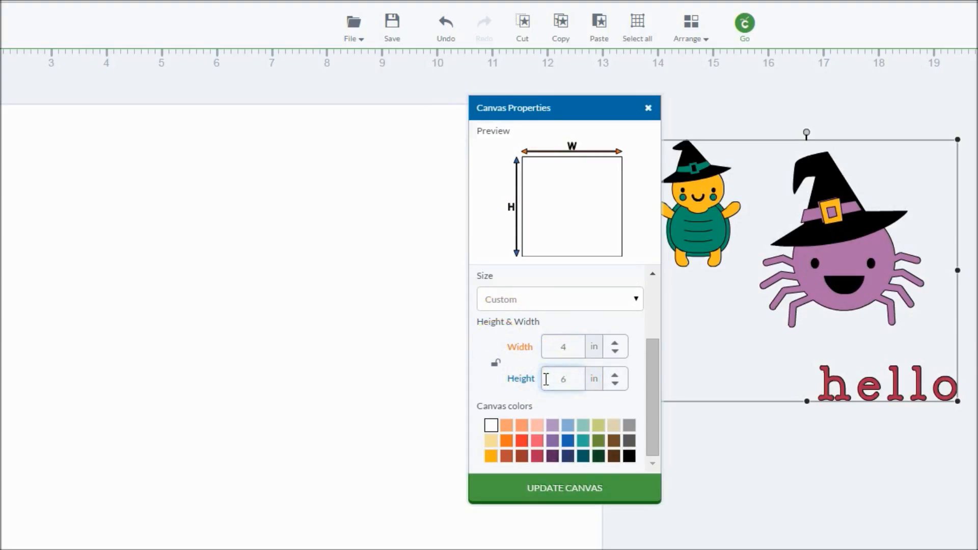
pyautogui.click(545, 488)
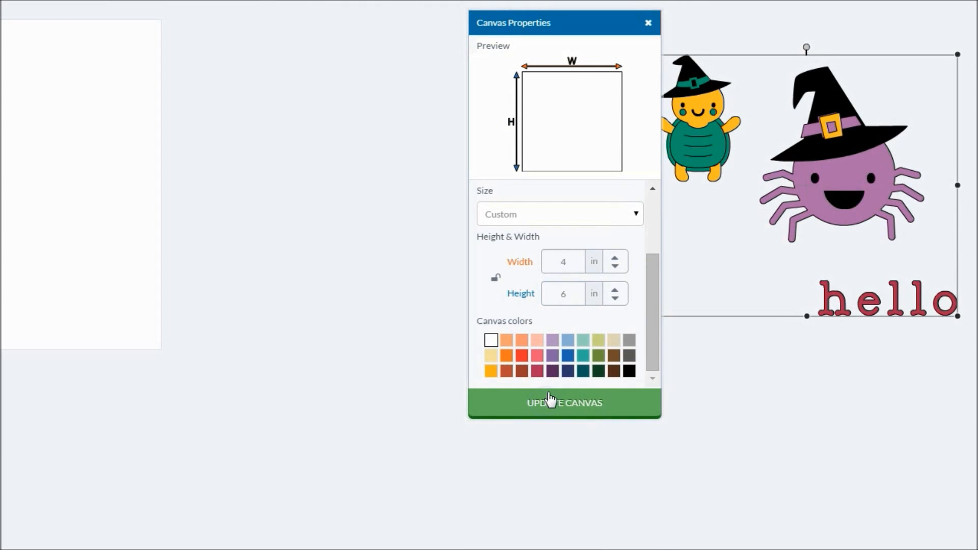
# Move the turtle, spider and hello text group back so the turtle sits in the canvas's upper-left corner
pyautogui.click(529, 171)
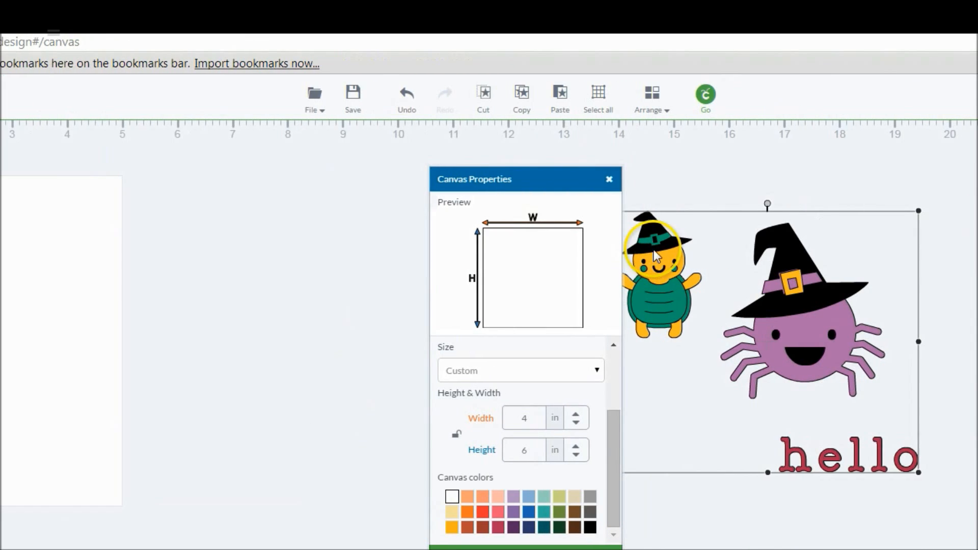
pyautogui.moveTo(652, 241); pyautogui.dragTo(0, 229)
pyautogui.moveTo(135, 229); pyautogui.dragTo(148, 236)
pyautogui.click(511, 334)
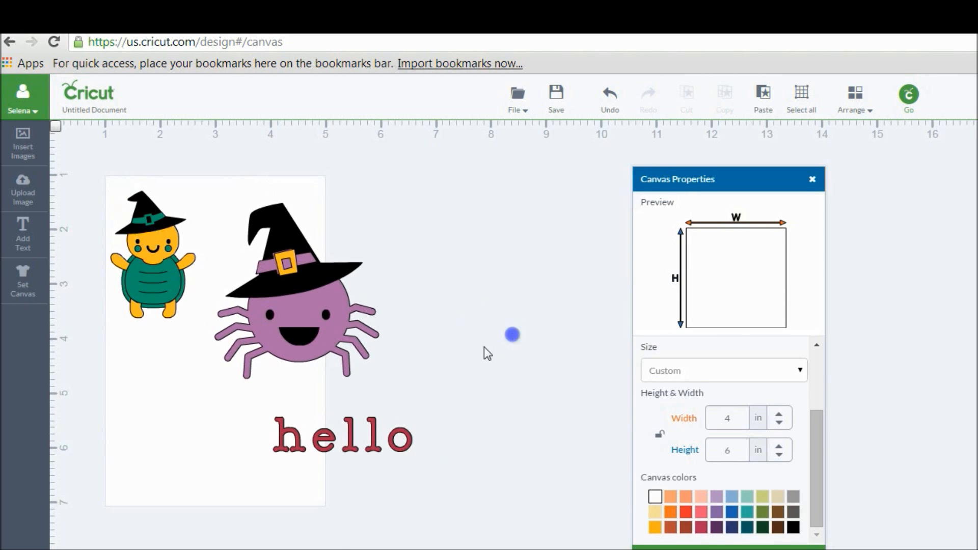
# Move the hello text to the lower-left part of the white canvas
pyautogui.moveTo(255, 404); pyautogui.dragTo(485, 492)
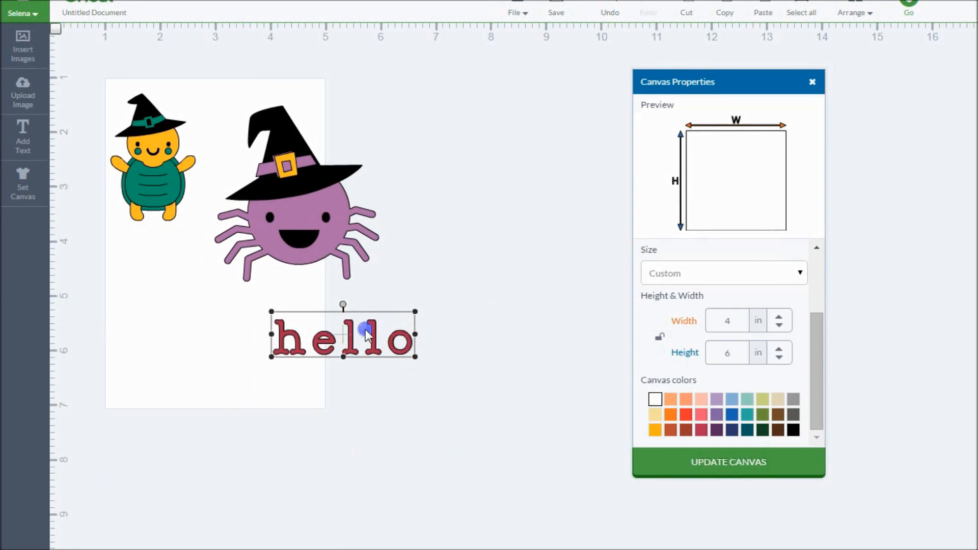
pyautogui.moveTo(371, 418); pyautogui.dragTo(218, 469)
pyautogui.moveTo(218, 378); pyautogui.dragTo(206, 378)
pyautogui.click(474, 340)
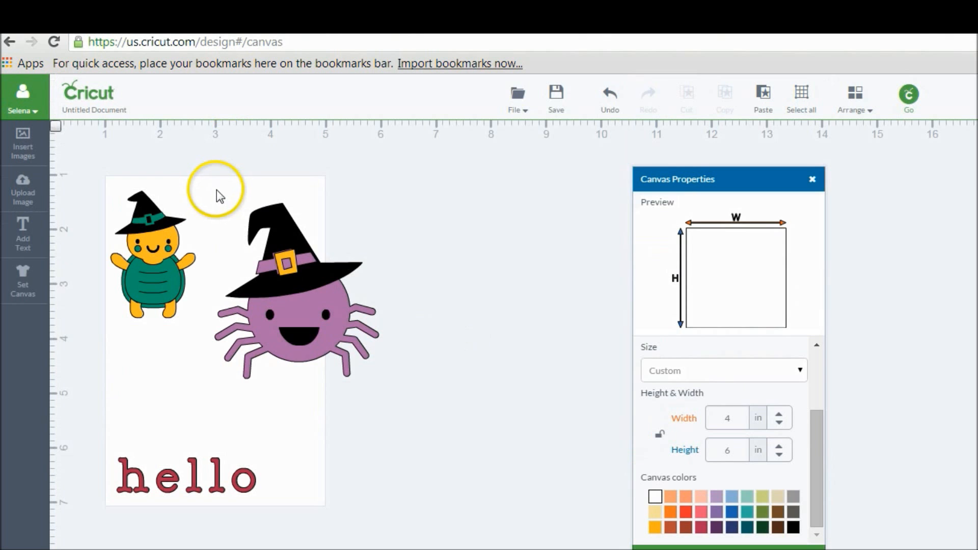
# Move the turtle down to sit just above the hello text
pyautogui.moveTo(216, 189); pyautogui.dragTo(425, 411)
pyautogui.click(430, 350)
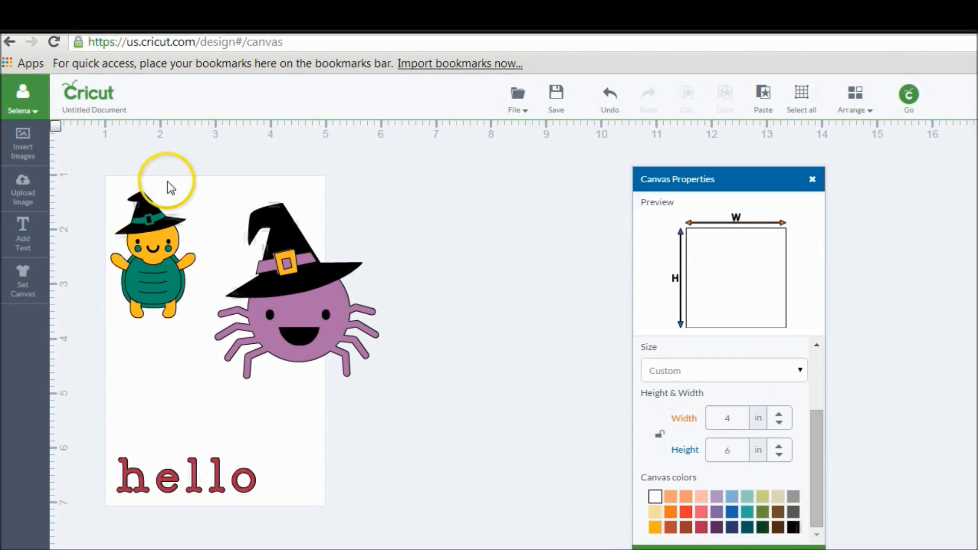
pyautogui.moveTo(158, 146); pyautogui.dragTo(174, 181)
pyautogui.moveTo(174, 291); pyautogui.dragTo(168, 380)
# Select the whole spider and move it off the canvas into the empty area to its right
pyautogui.moveTo(203, 194); pyautogui.dragTo(420, 436)
pyautogui.moveTo(364, 316); pyautogui.dragTo(405, 316)
pyautogui.moveTo(405, 279); pyautogui.dragTo(561, 279)
pyautogui.click(325, 296)
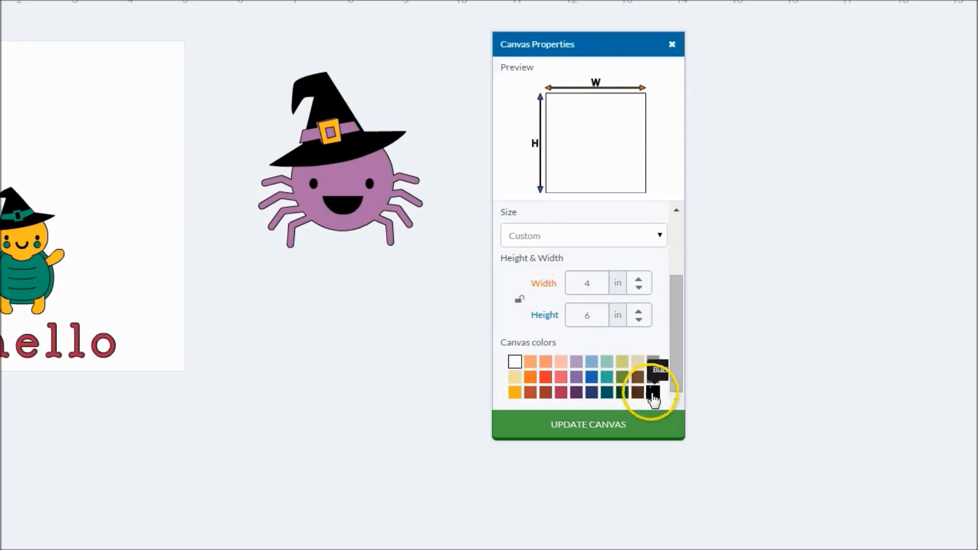
# Try black as the canvas color, and restore the canvas to white
pyautogui.click(654, 393)
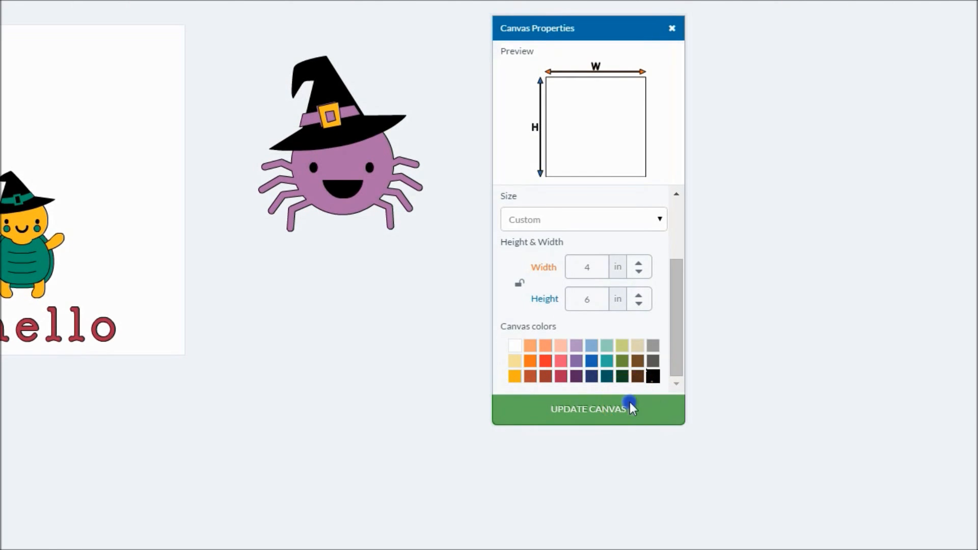
pyautogui.click(631, 422)
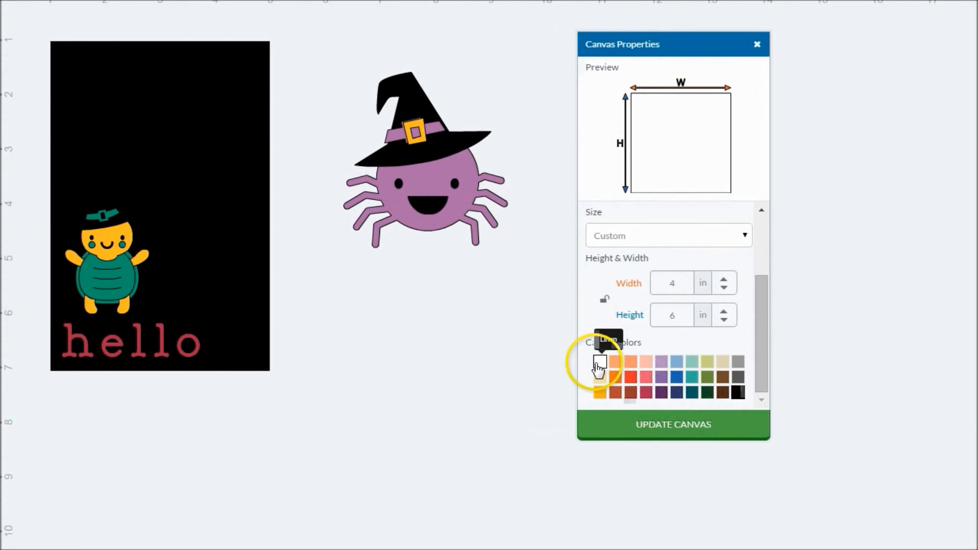
pyautogui.click(615, 364)
pyautogui.click(651, 433)
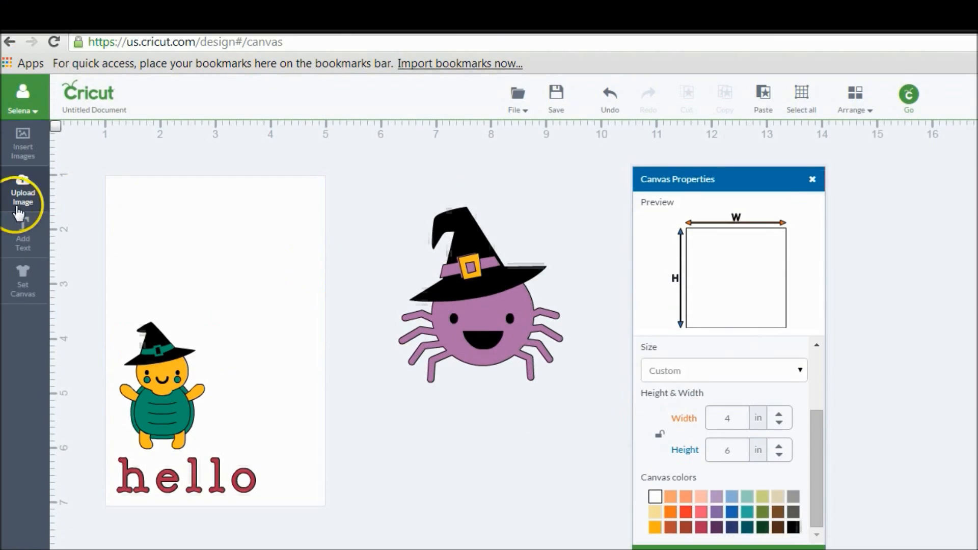
# Change the canvas type to Glassware
pyautogui.click(23, 122)
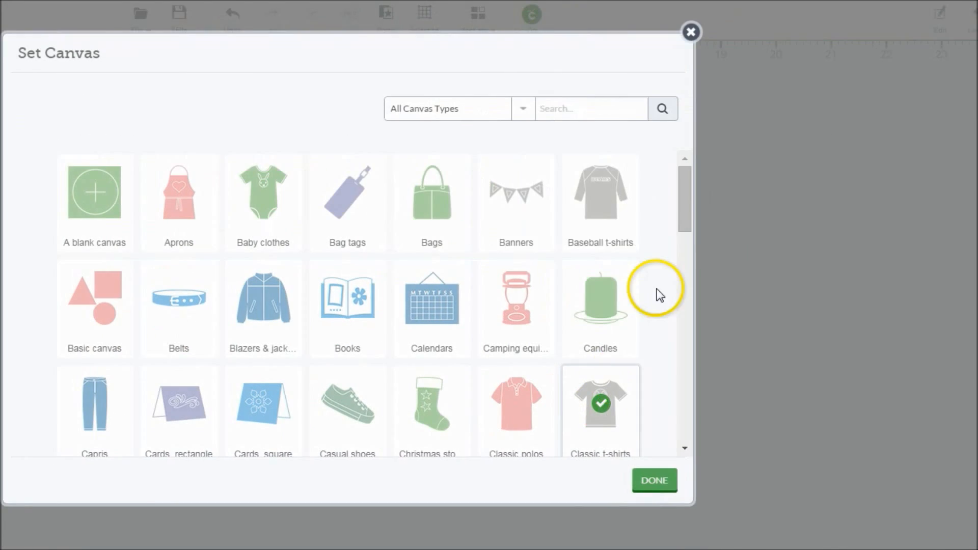
pyautogui.moveTo(680, 208); pyautogui.dragTo(647, 305)
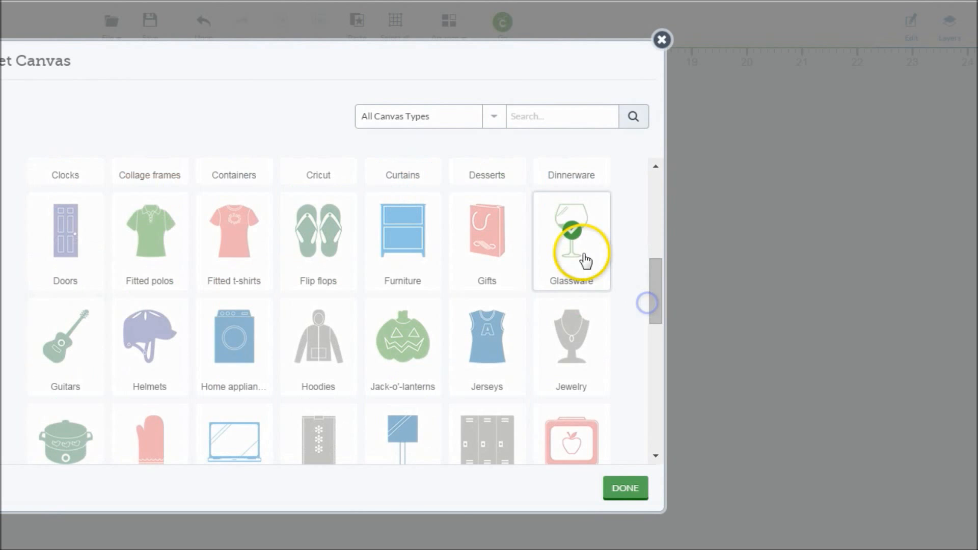
pyautogui.click(572, 234)
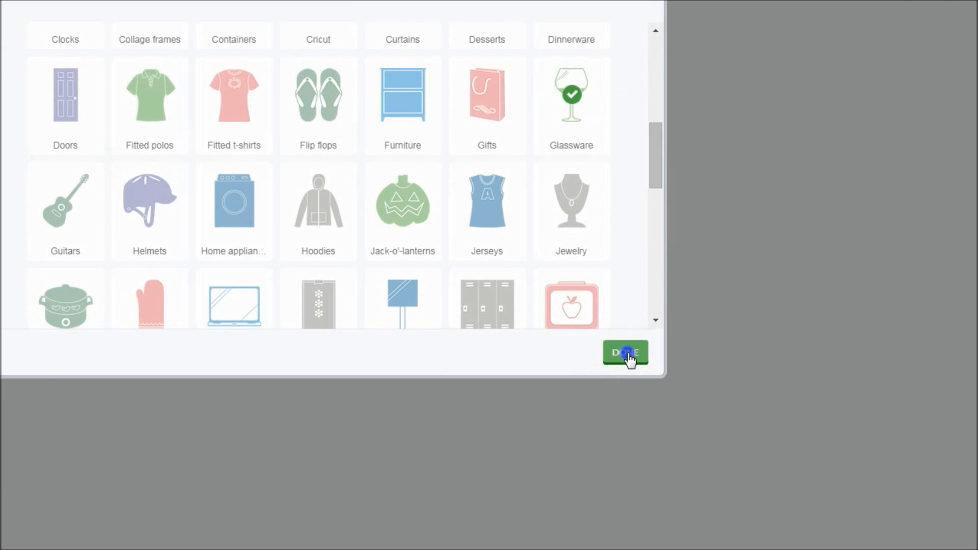
pyautogui.click(625, 360)
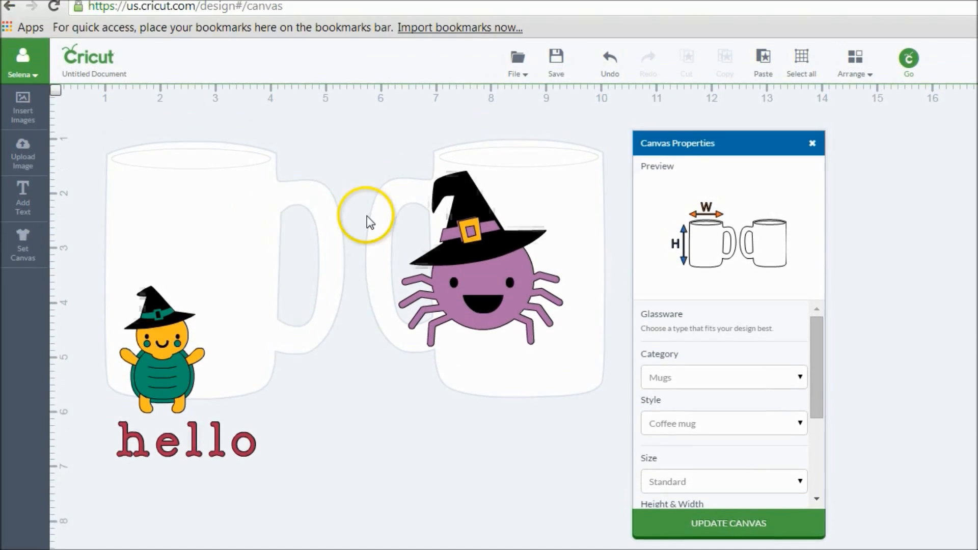
# Set the glassware category to Goblets and preview the Sparkling wine, Champagne and Cocktail styles
pyautogui.click(656, 391)
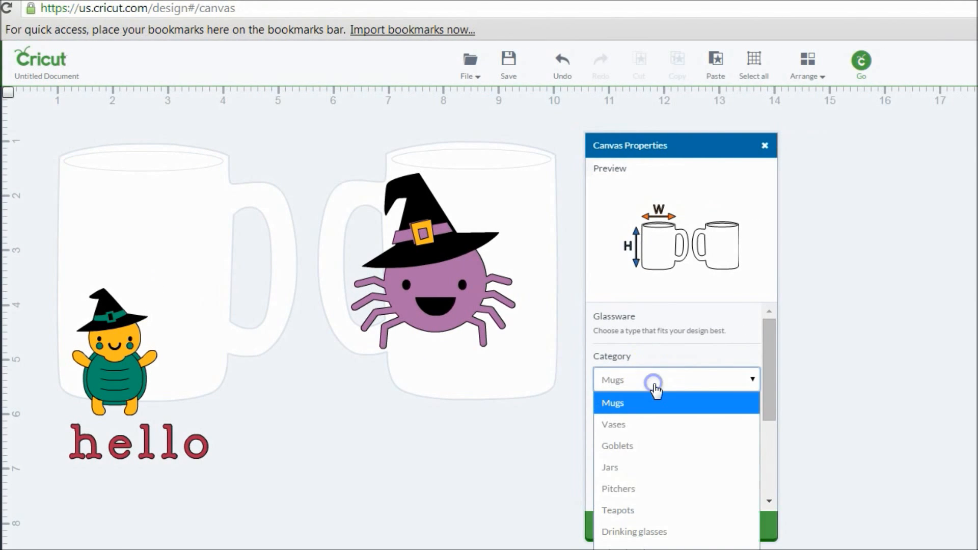
pyautogui.click(644, 451)
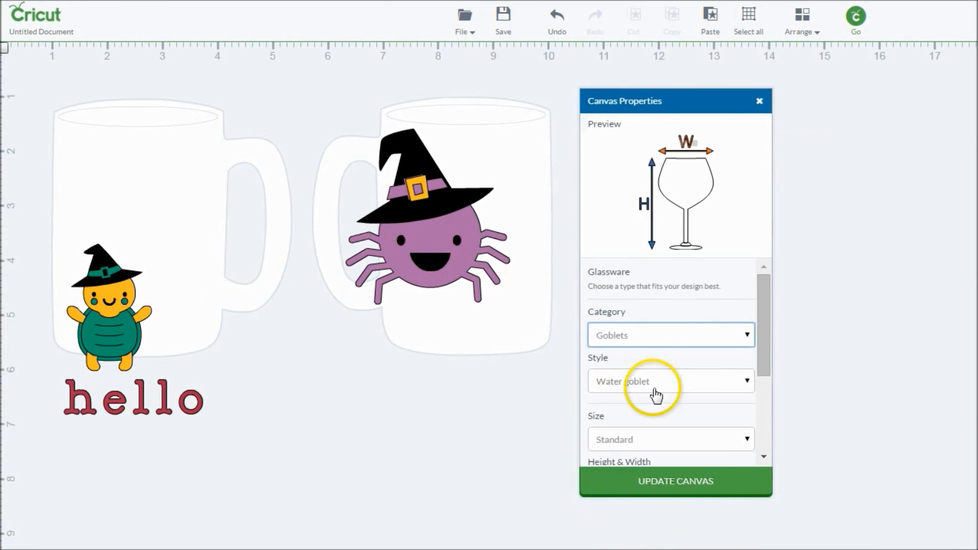
pyautogui.click(664, 387)
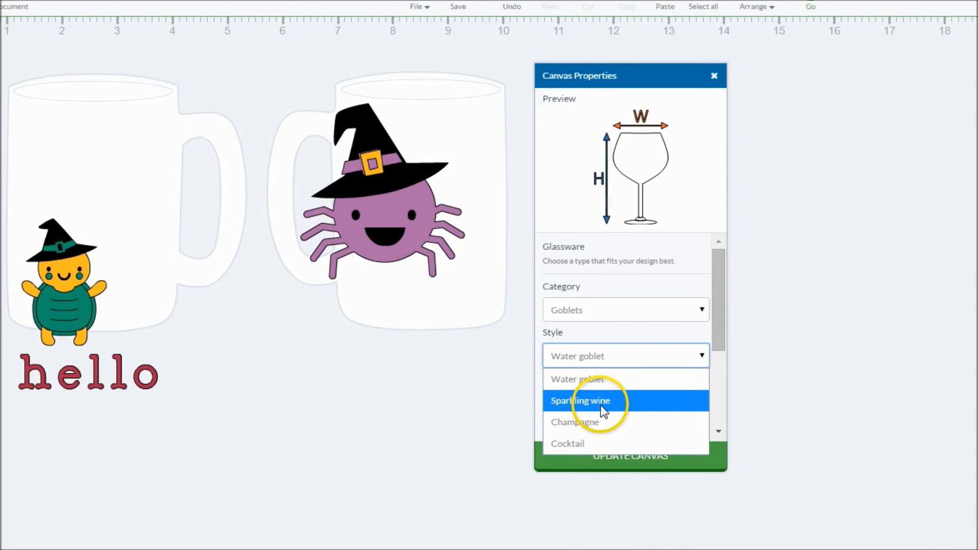
pyautogui.click(601, 424)
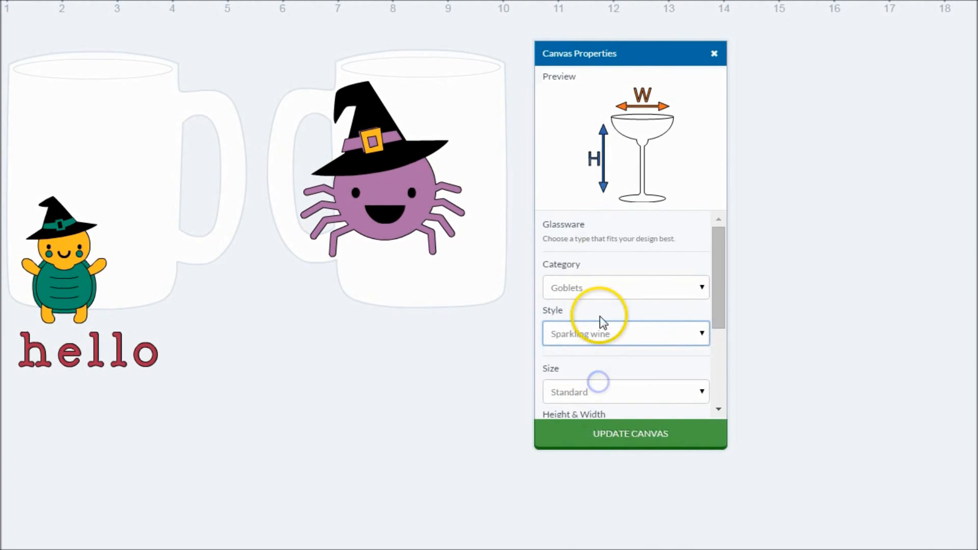
pyautogui.click(622, 335)
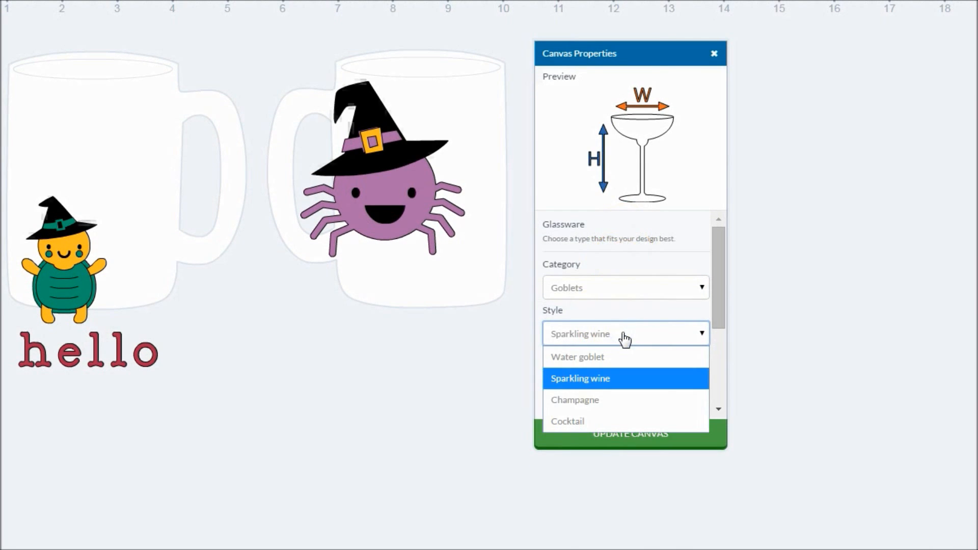
pyautogui.click(598, 399)
pyautogui.click(619, 334)
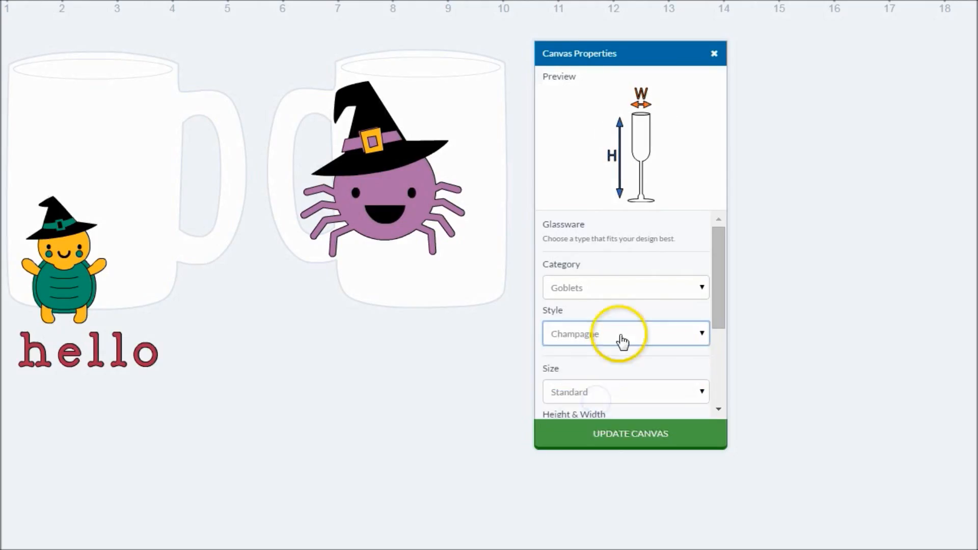
pyautogui.click(594, 421)
# Choose the Water goblet style and update the canvas with it
pyautogui.click(605, 335)
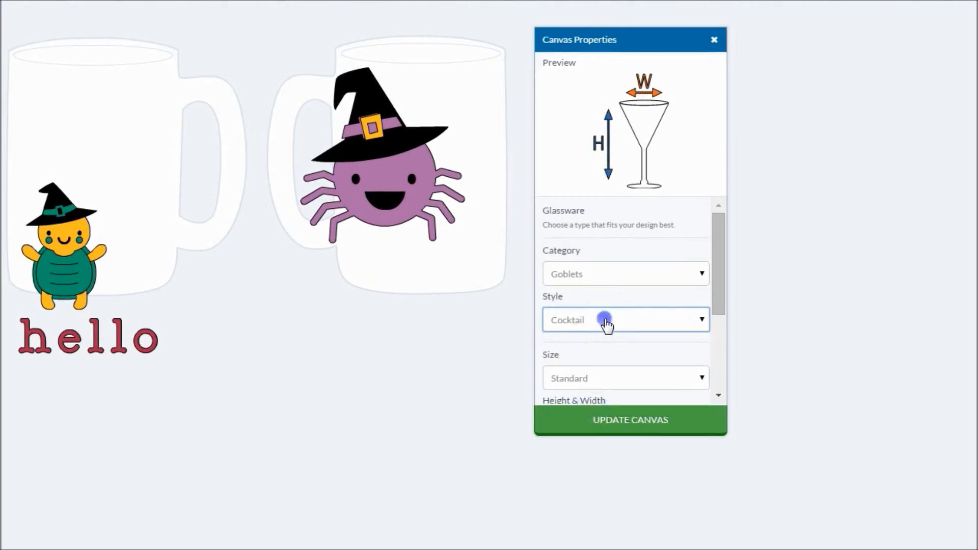
pyautogui.click(594, 340)
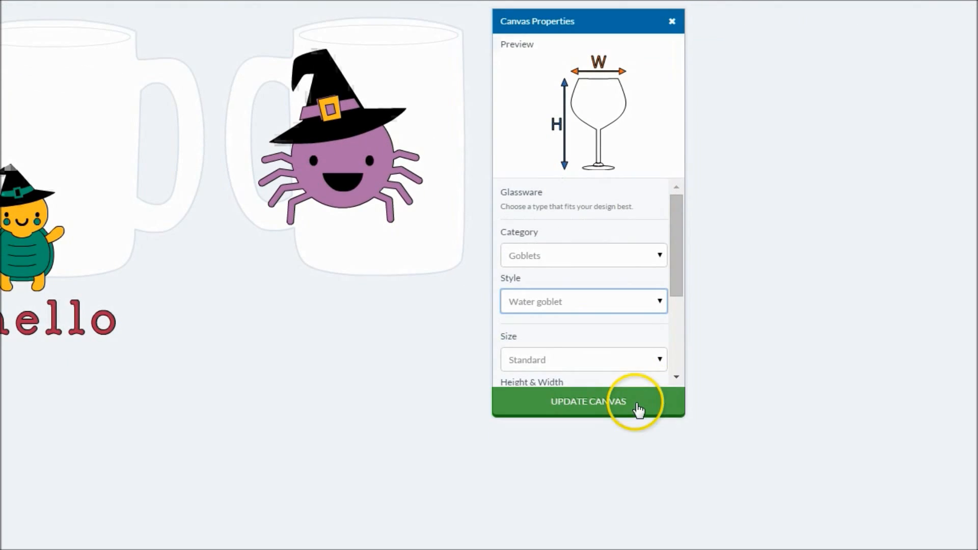
pyautogui.click(681, 425)
# Move the "hello" text up onto the bowl of the water goblet
pyautogui.moveTo(42, 333); pyautogui.dragTo(46, 153)
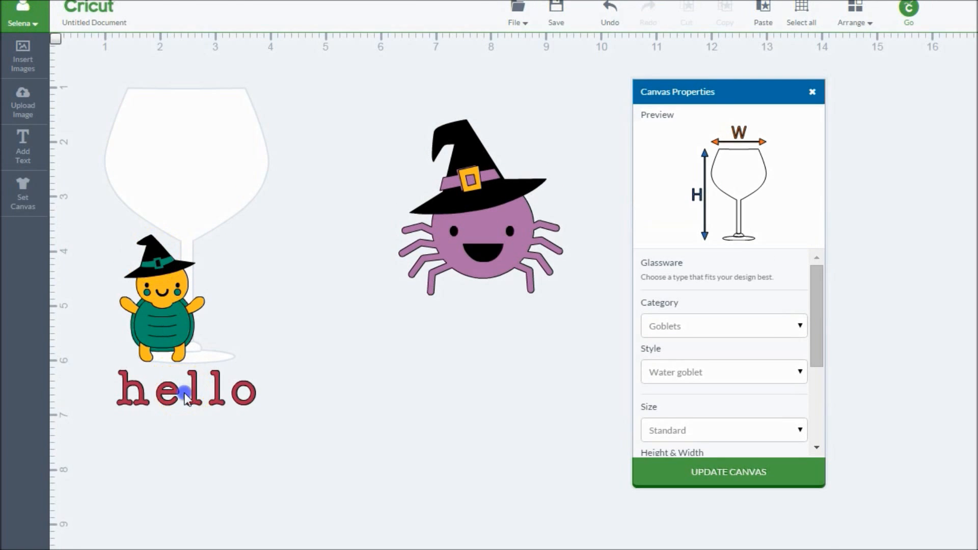
pyautogui.moveTo(186, 222); pyautogui.dragTo(190, 168)
pyautogui.moveTo(190, 246); pyautogui.dragTo(189, 242)
# Choose the Custom size for the goblet canvas so its width and height can be edited, and deselect the text
pyautogui.moveTo(817, 394); pyautogui.dragTo(811, 497)
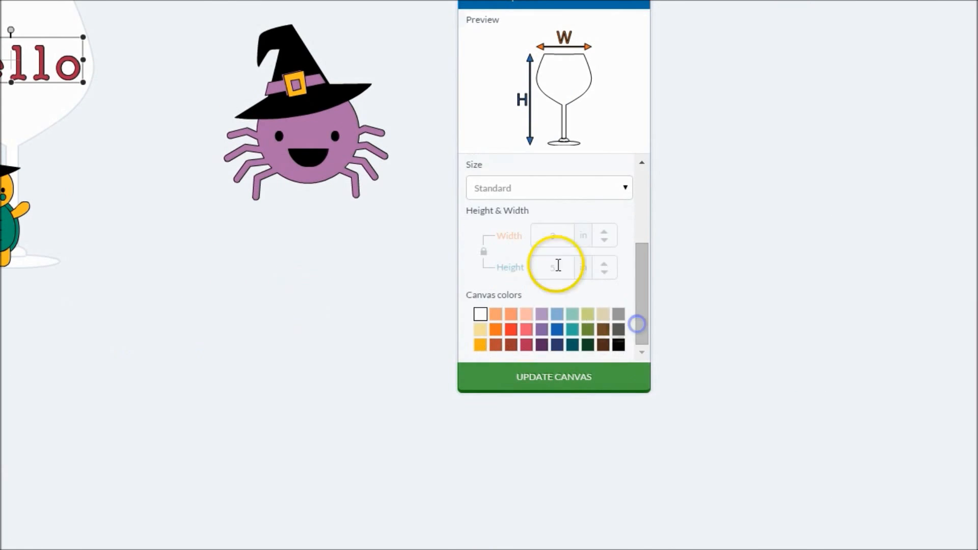
pyautogui.click(497, 196)
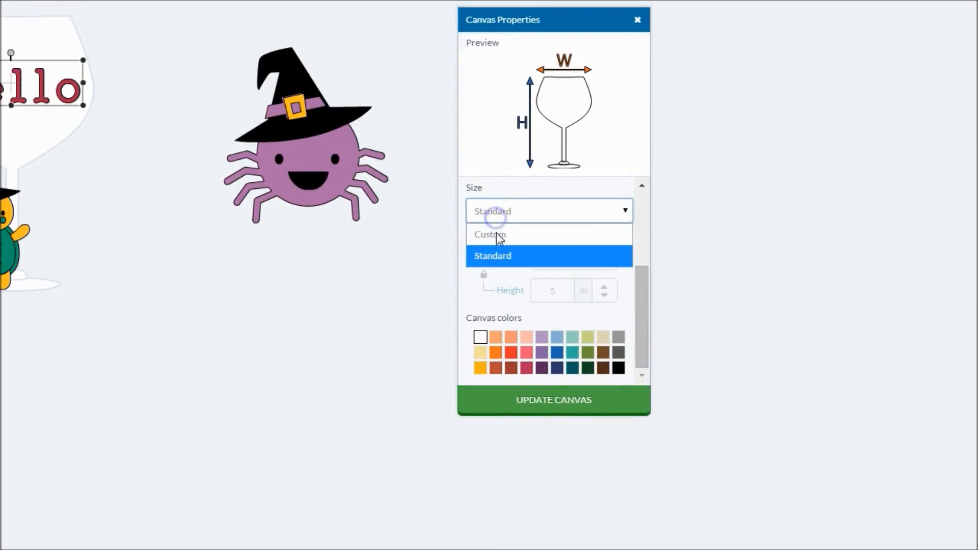
pyautogui.click(497, 235)
pyautogui.click(483, 275)
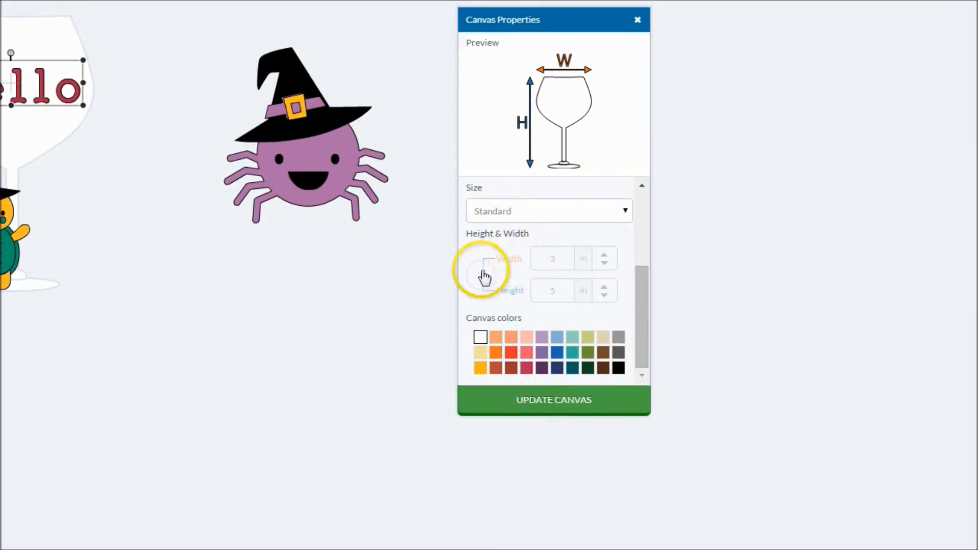
pyautogui.click(506, 213)
pyautogui.click(500, 240)
pyautogui.doubleClick(543, 259)
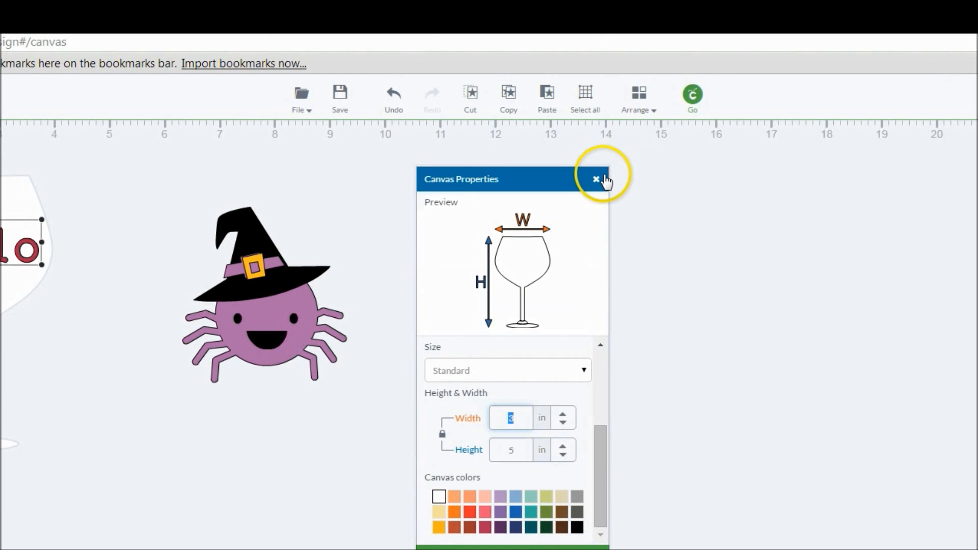
pyautogui.click(711, 120)
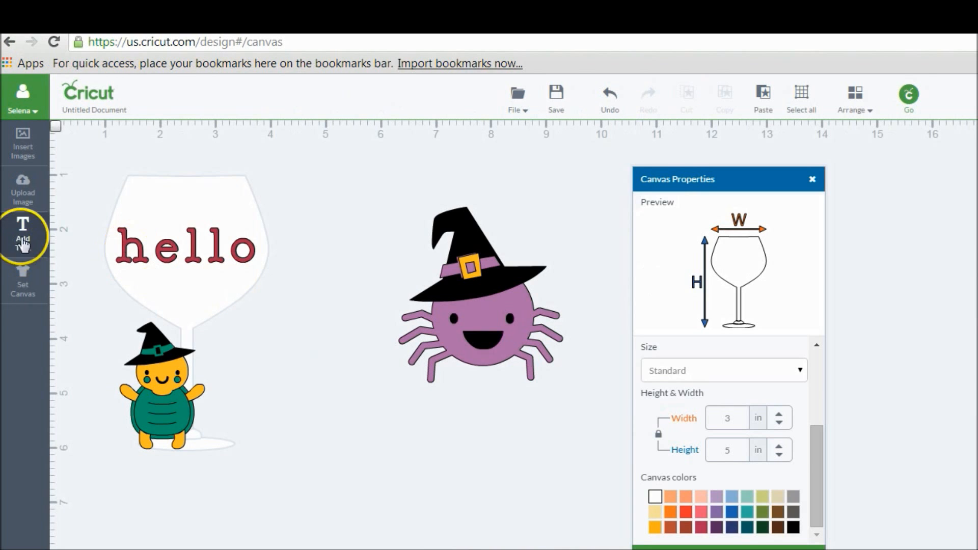
# Open the image library and look over its layer, type and category filters
pyautogui.click(24, 151)
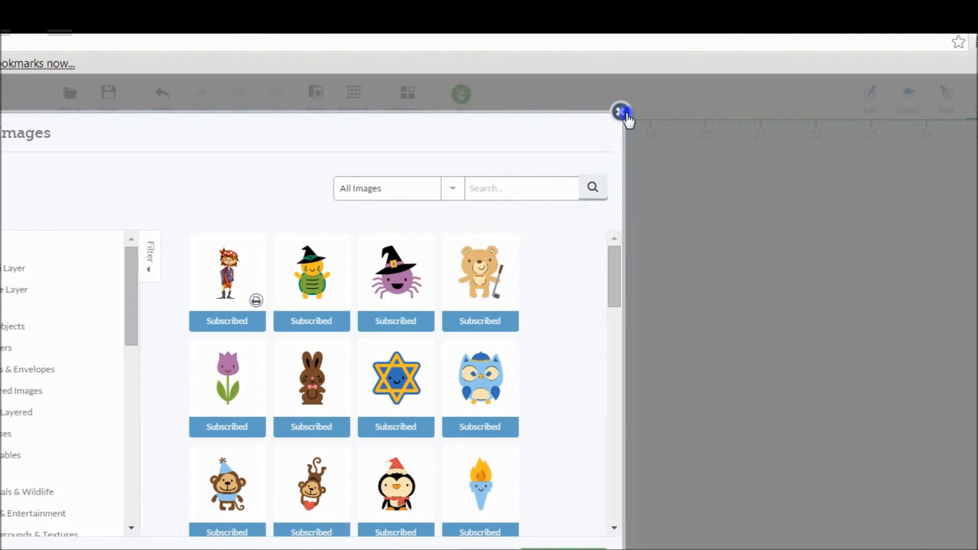
pyautogui.click(658, 111)
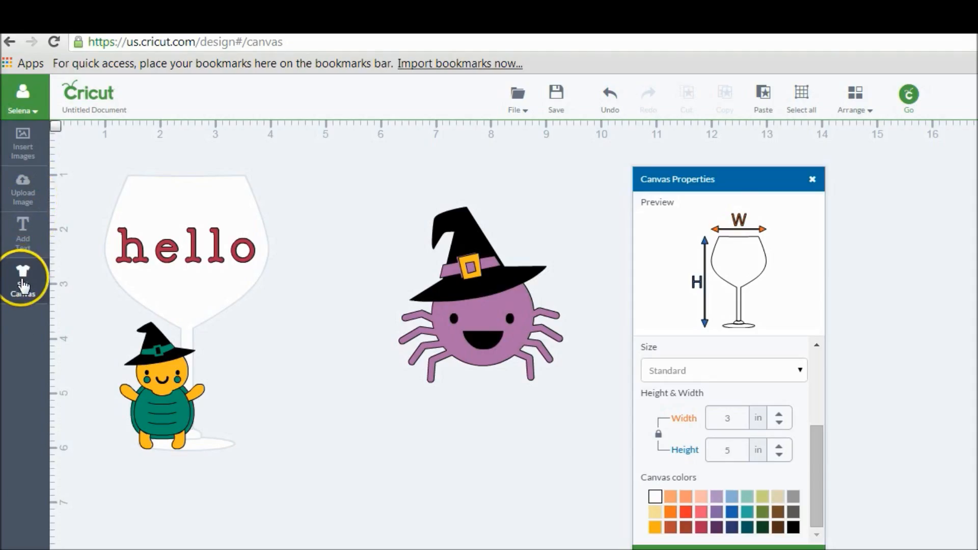
pyautogui.click(16, 159)
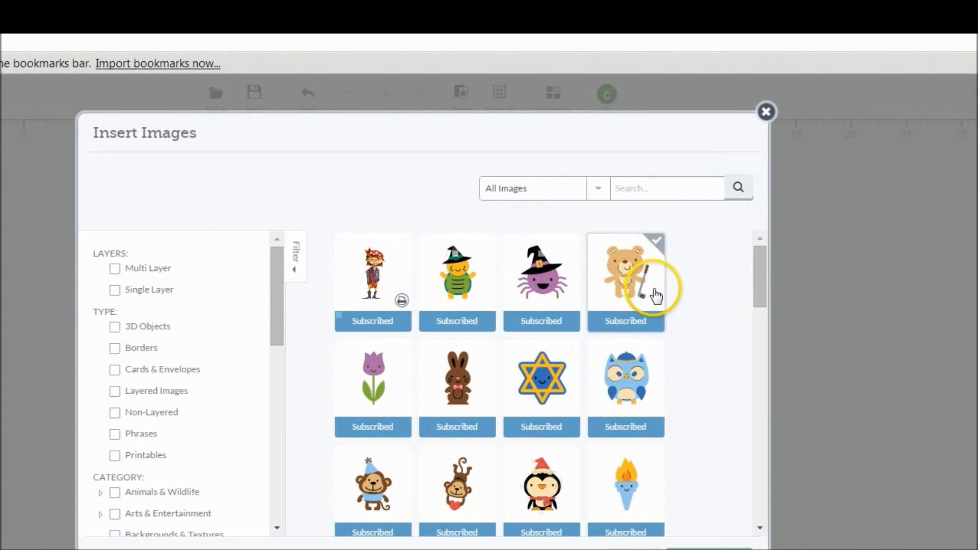
pyautogui.click(511, 220)
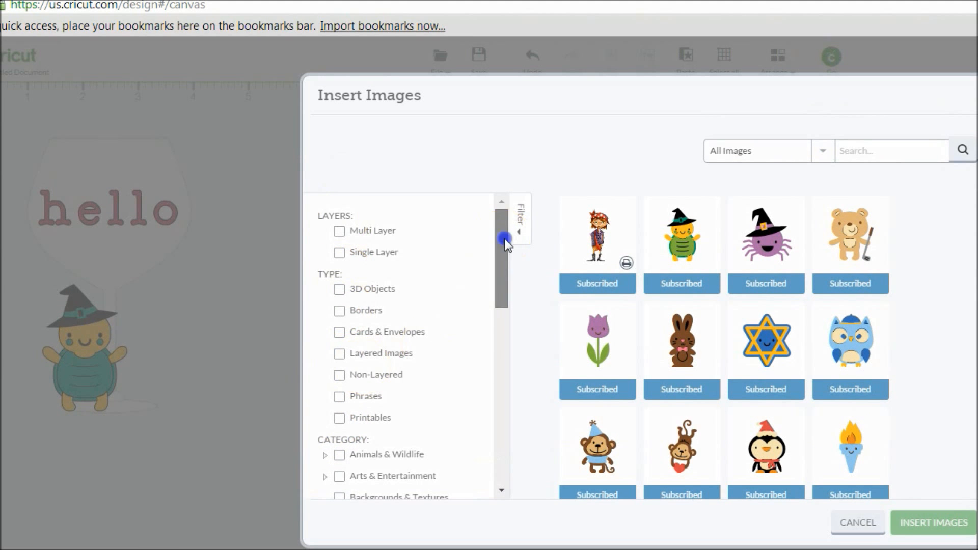
pyautogui.moveTo(504, 240); pyautogui.dragTo(498, 211)
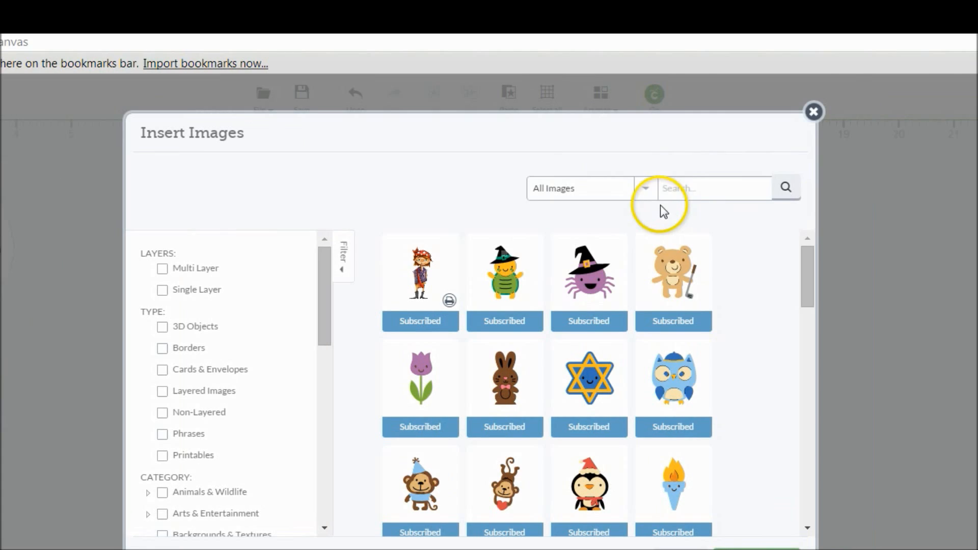
# Switch the library to All Image Sets, view the images in 3 Birds on Parade, and return to the sets
pyautogui.click(814, 111)
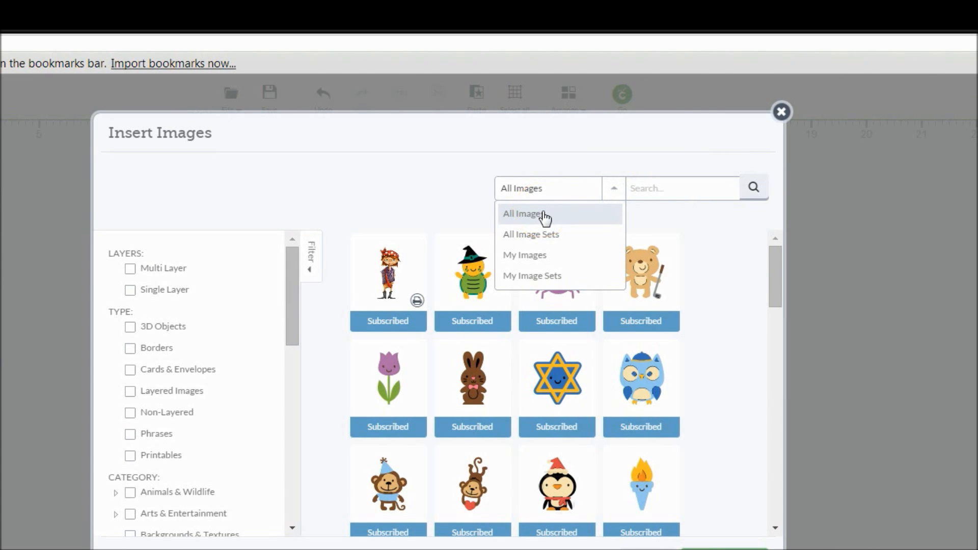
pyautogui.click(551, 236)
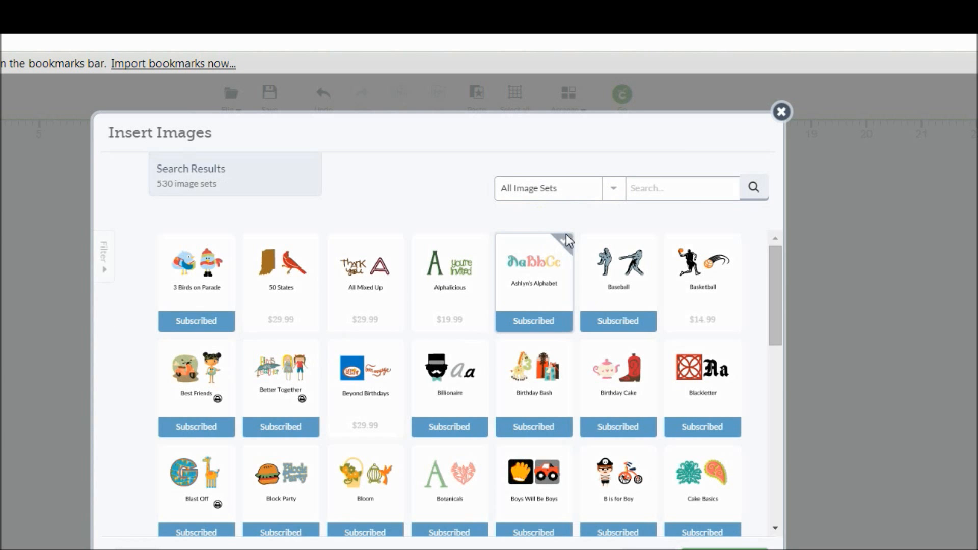
pyautogui.click(211, 305)
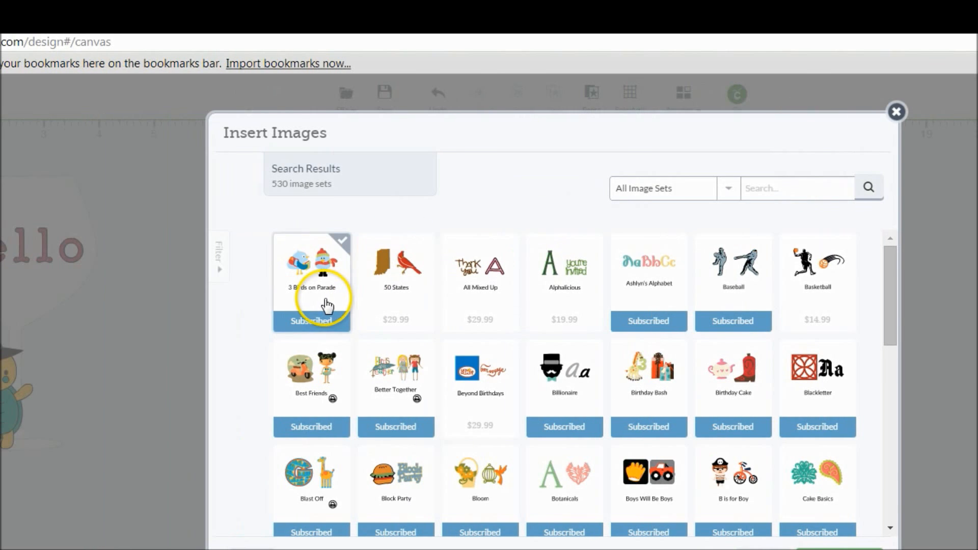
pyautogui.moveTo(327, 305)
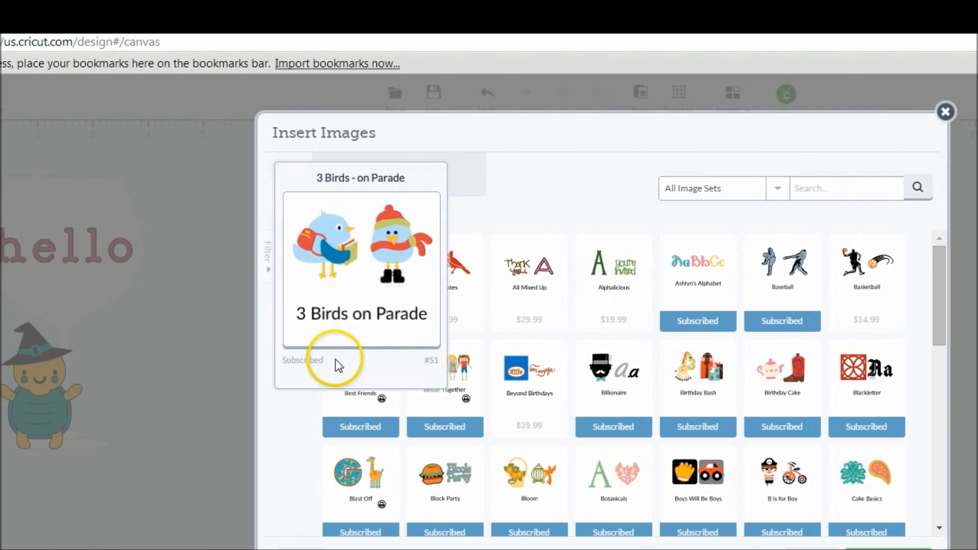
pyautogui.click(373, 231)
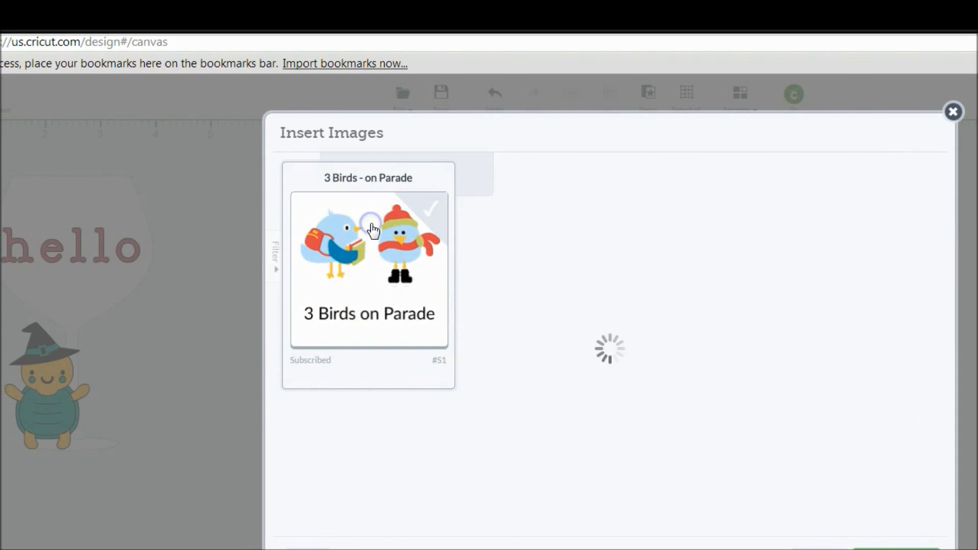
pyautogui.click(607, 346)
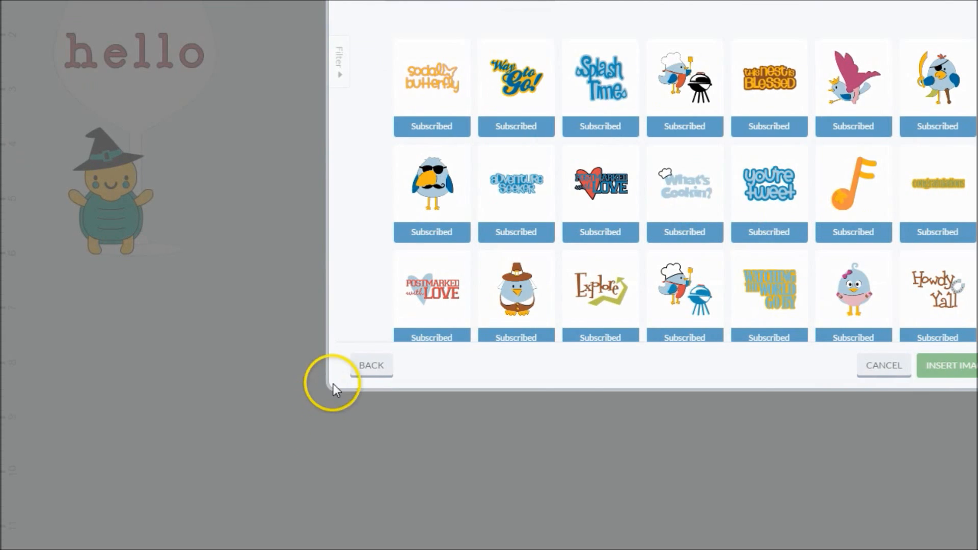
pyautogui.click(104, 539)
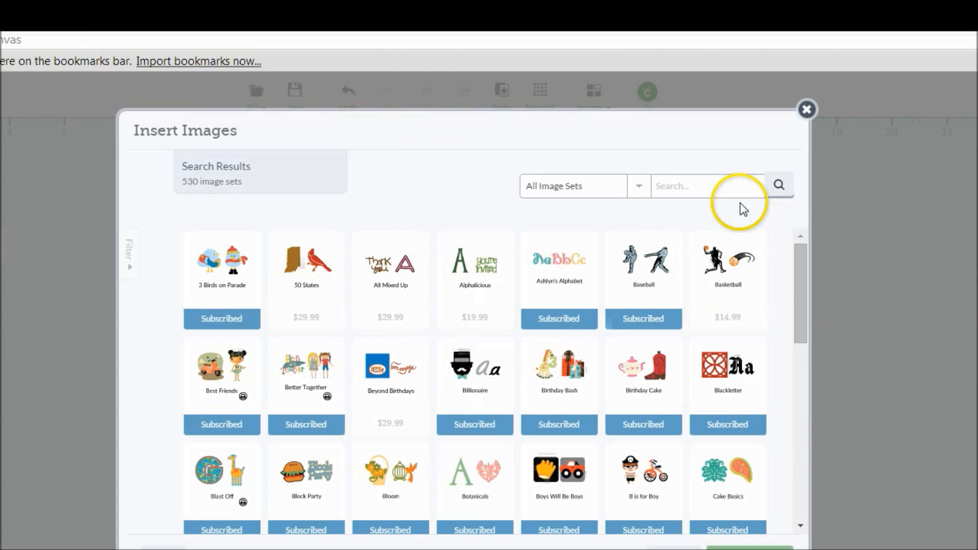
# Browse the list of image sets and search All Image Sets for "cat"
pyautogui.click(699, 186)
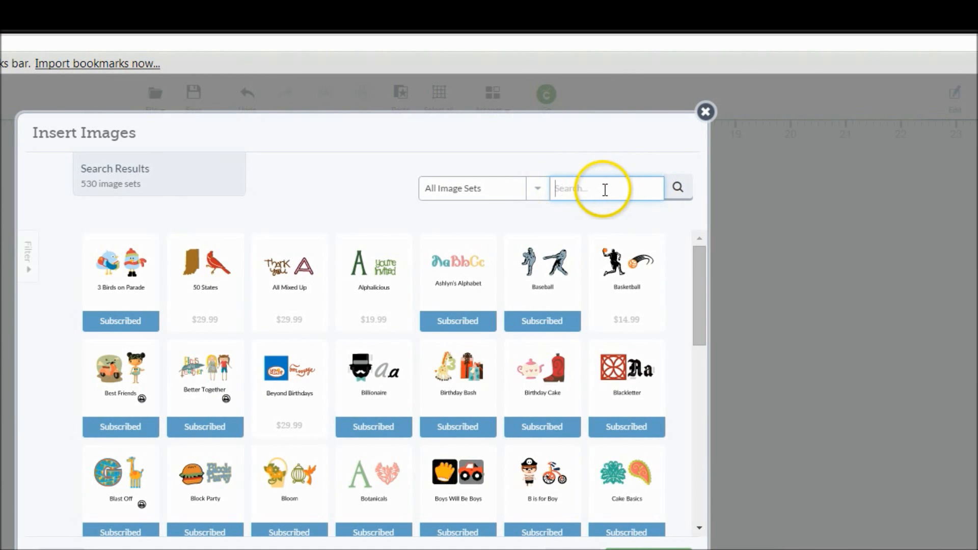
pyautogui.moveTo(687, 288); pyautogui.dragTo(687, 314)
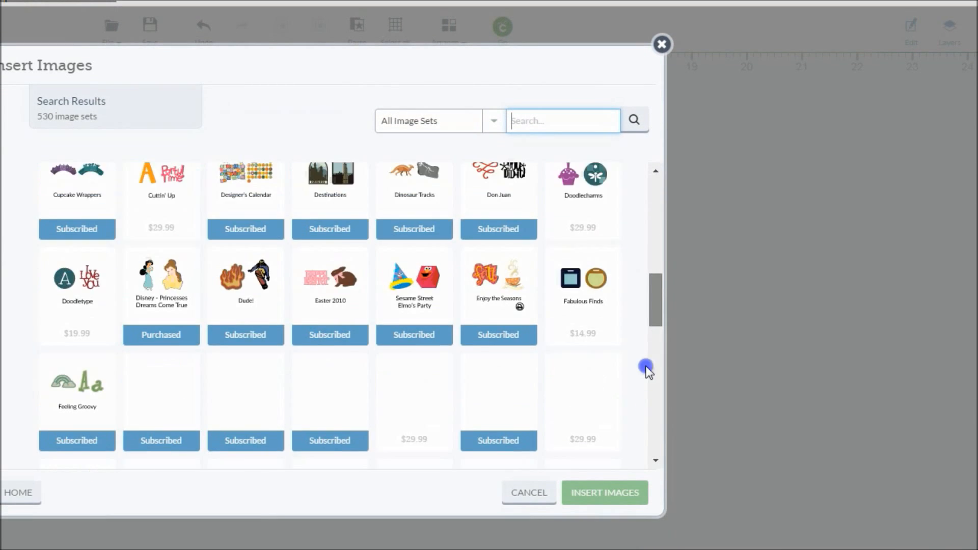
pyautogui.click(539, 121)
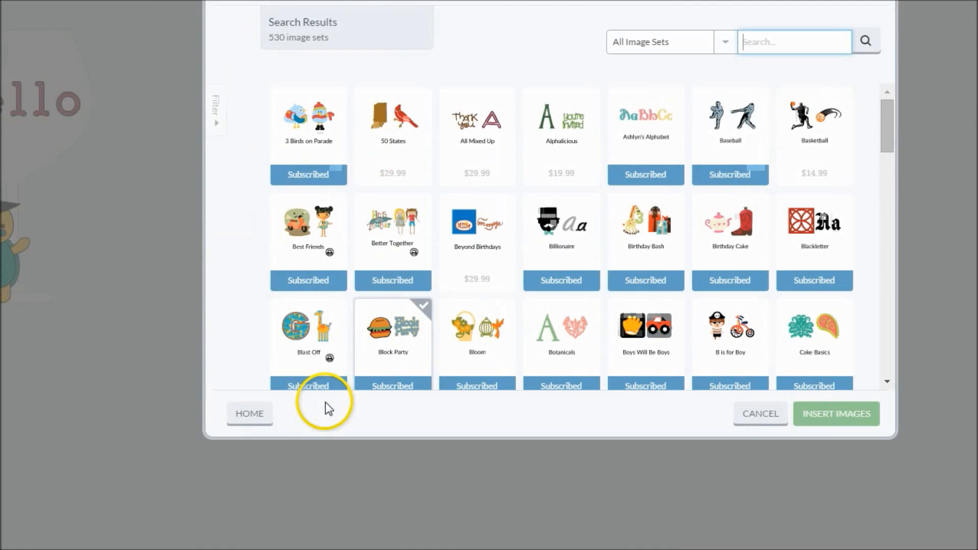
pyautogui.click(525, 187)
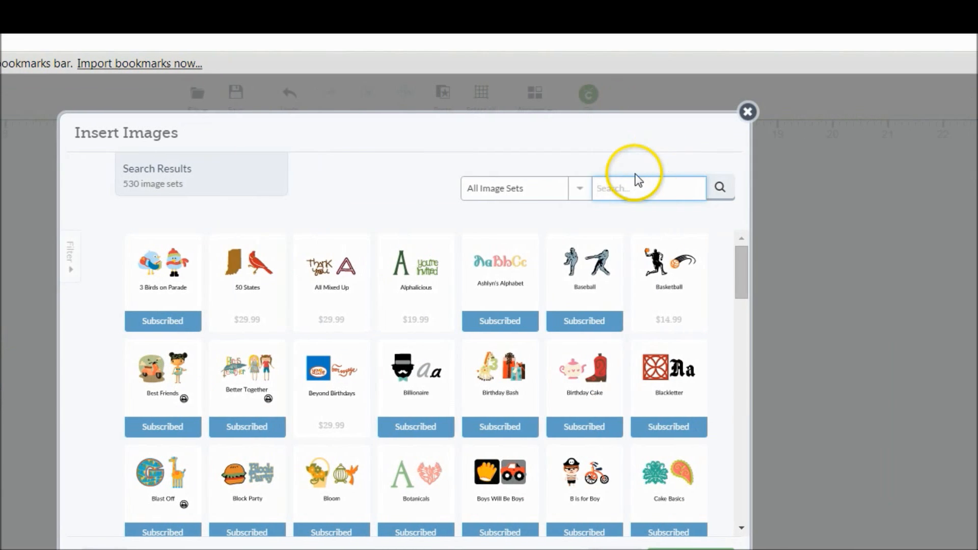
pyautogui.click(628, 181)
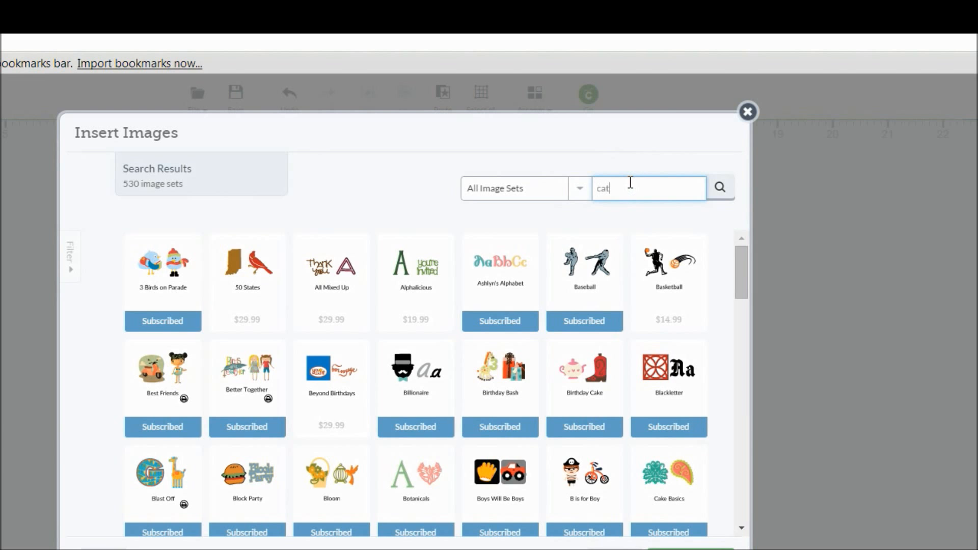
pyautogui.click(720, 187)
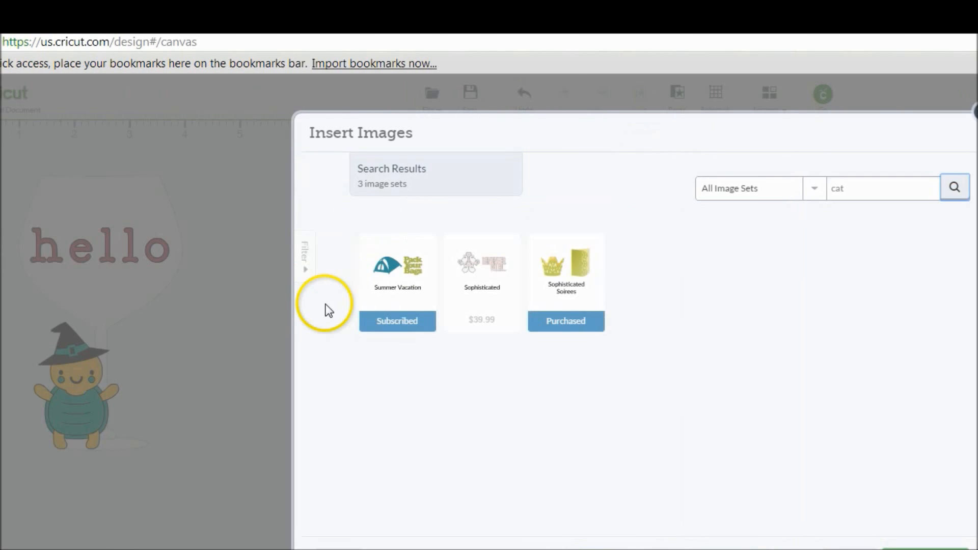
# Open the Summer Vacation set from the search results, and go back to the image library's home view
pyautogui.click(67, 296)
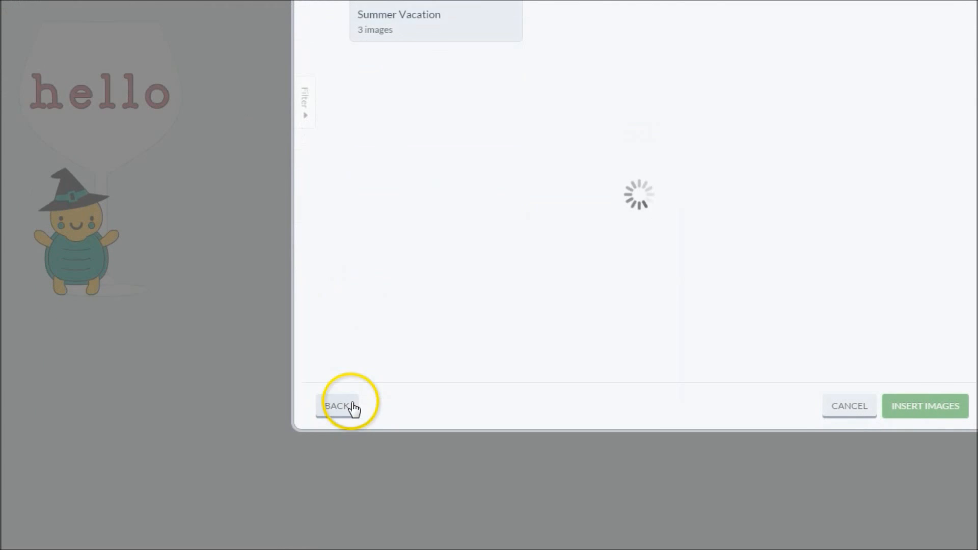
pyautogui.click(346, 404)
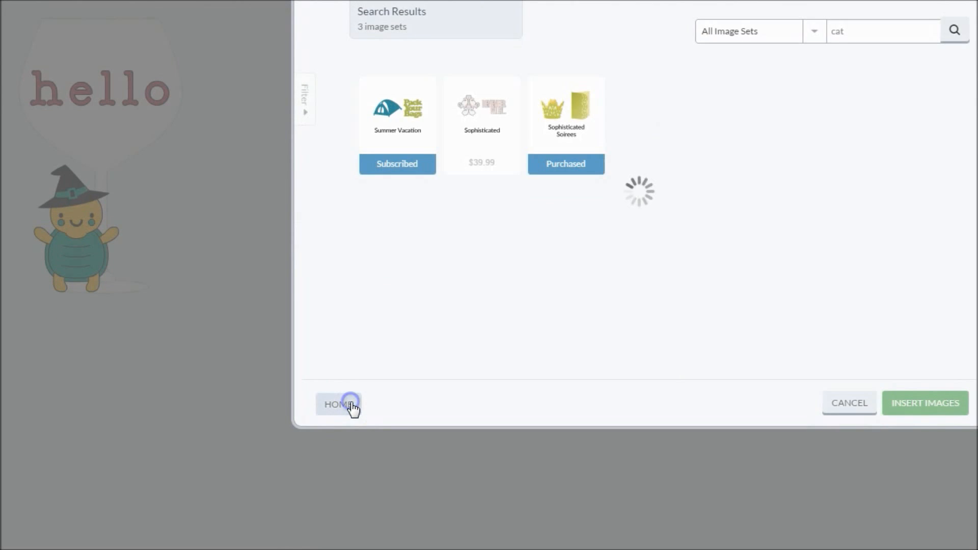
pyautogui.click(350, 404)
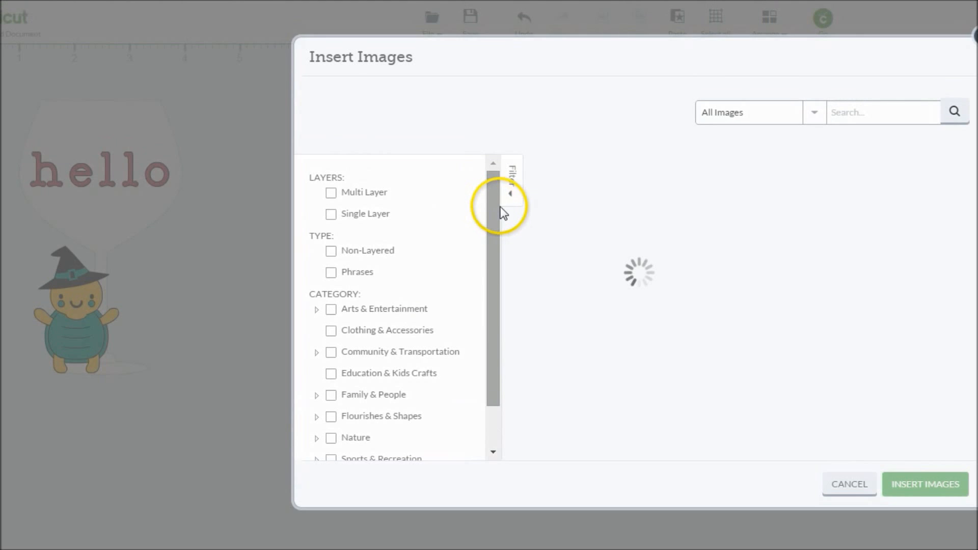
pyautogui.click(494, 125)
pyautogui.moveTo(494, 222)
pyautogui.mouseDown()
pyautogui.moveTo(491, 352)
pyautogui.moveTo(492, 218)
pyautogui.mouseUp()
# Enter "cat" as the image search and run it on All Image Sets
pyautogui.click(614, 186)
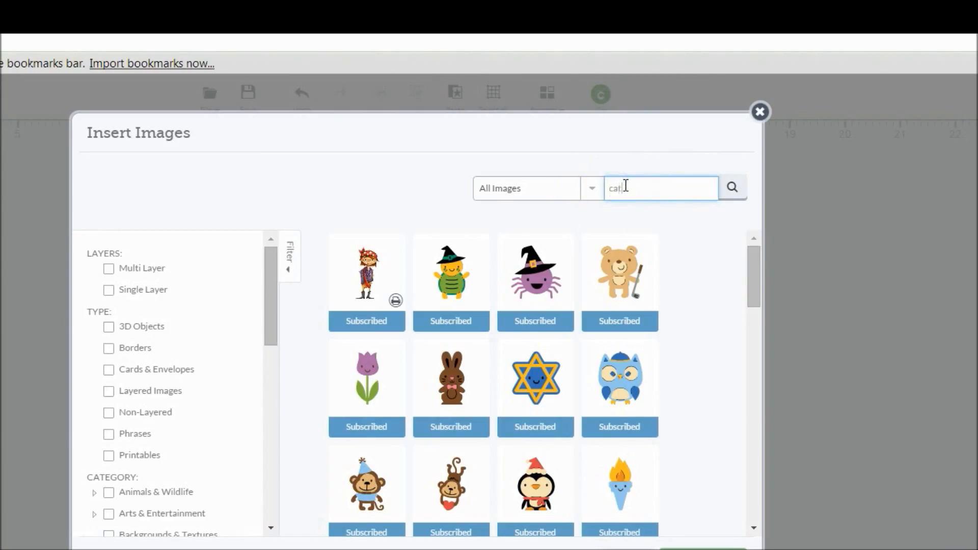
pyautogui.click(592, 188)
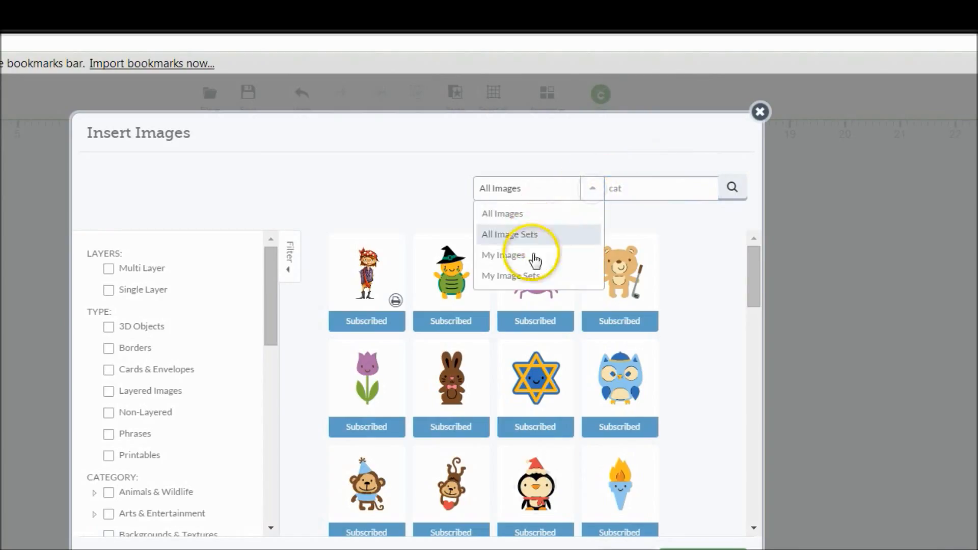
pyautogui.click(530, 237)
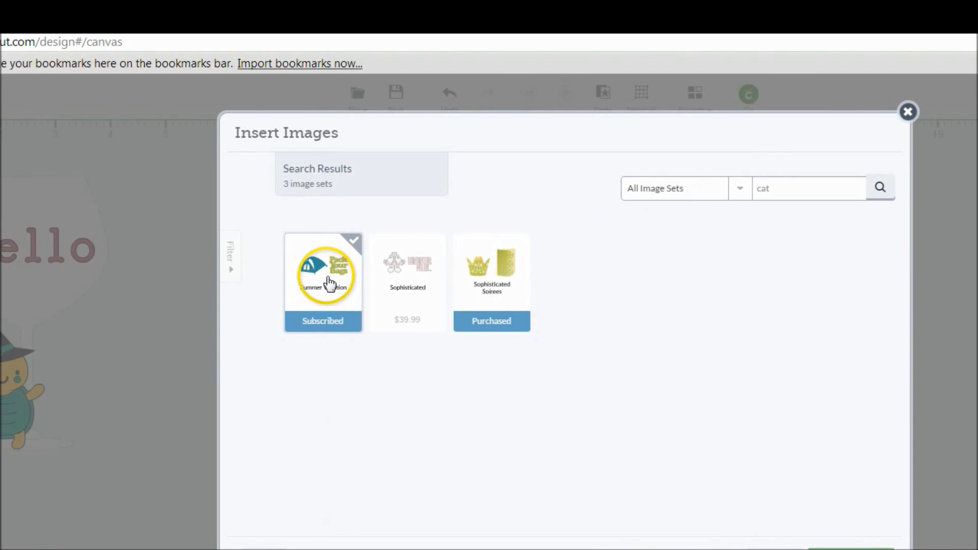
# Open the complete Summer Vacation set and browse through its images
pyautogui.click(126, 278)
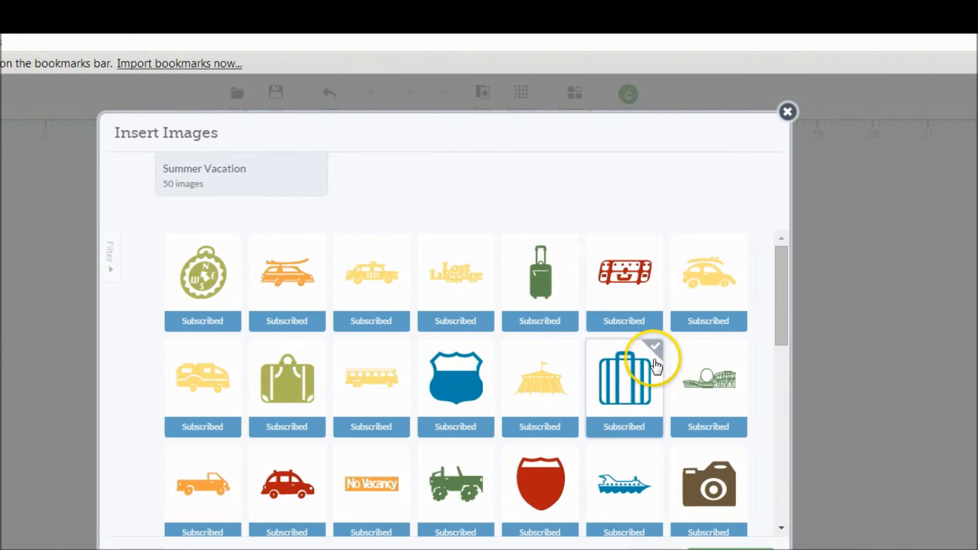
pyautogui.scroll(-5, 777, 366)
pyautogui.scroll(-3, 656, 365)
pyautogui.scroll(10, 655, 367)
pyautogui.click(455, 374)
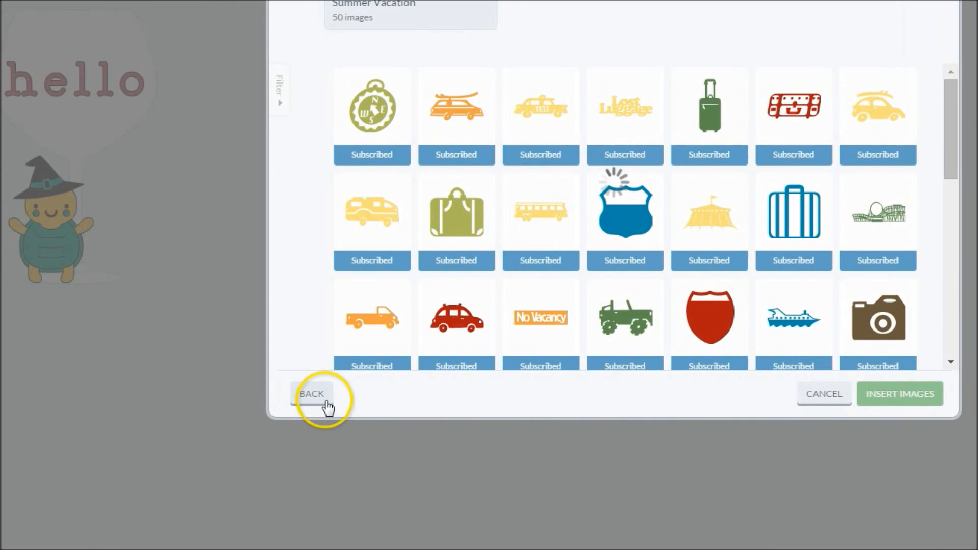
# Return to the image library's home view and search All Images for "cat"
pyautogui.click(148, 547)
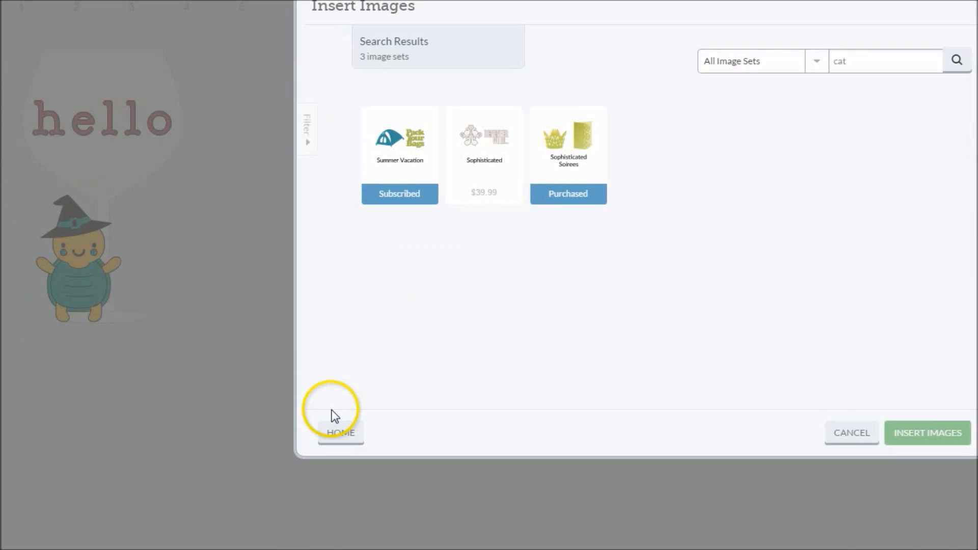
pyautogui.click(328, 511)
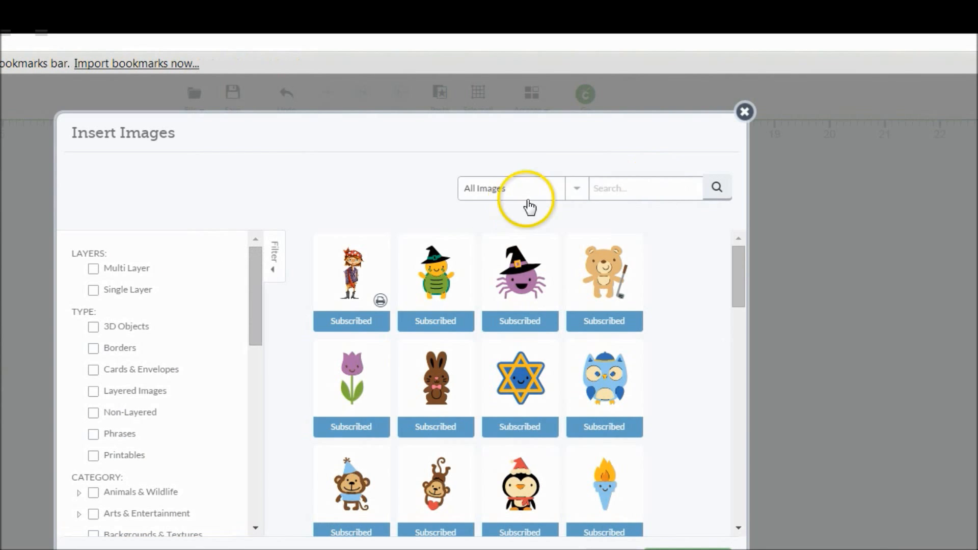
pyautogui.click(822, 34)
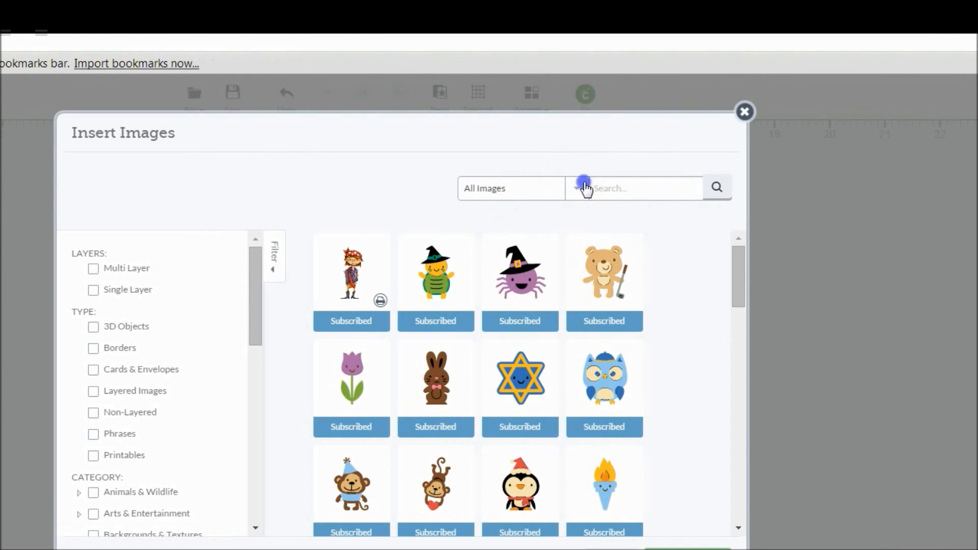
pyautogui.click(616, 188)
pyautogui.write('cat')
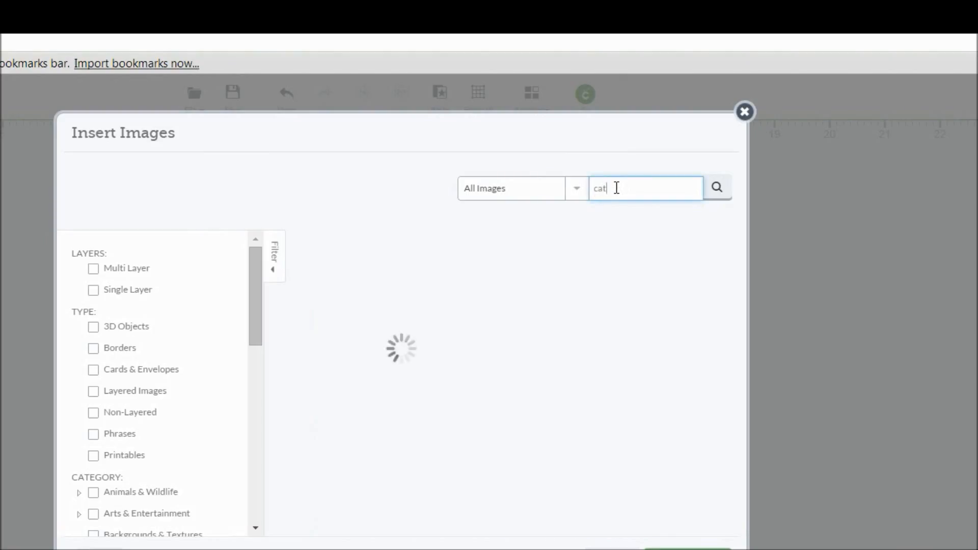
pyautogui.click(610, 178)
pyautogui.click(673, 344)
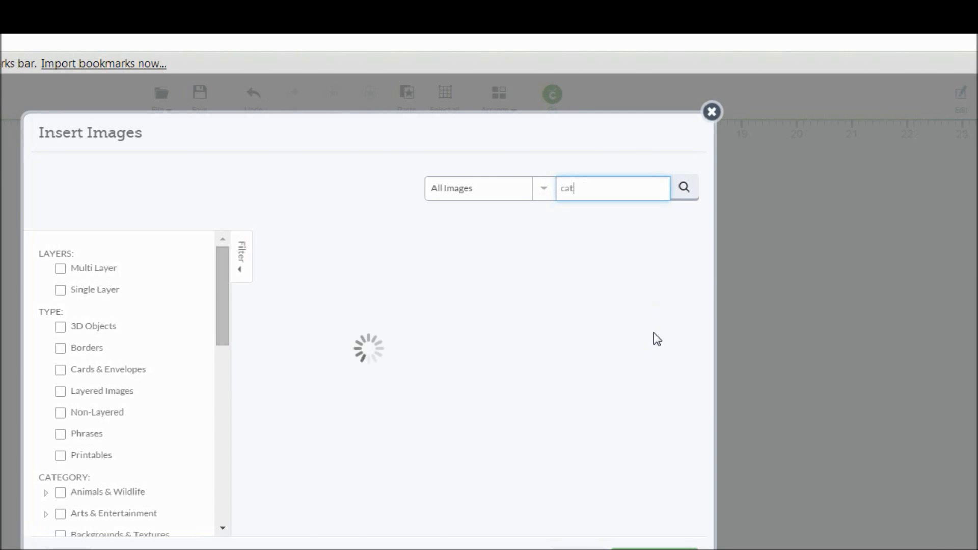
# Browse through the "cat" results from All Images and return to the start of the list
pyautogui.scroll(-8, 558, 349)
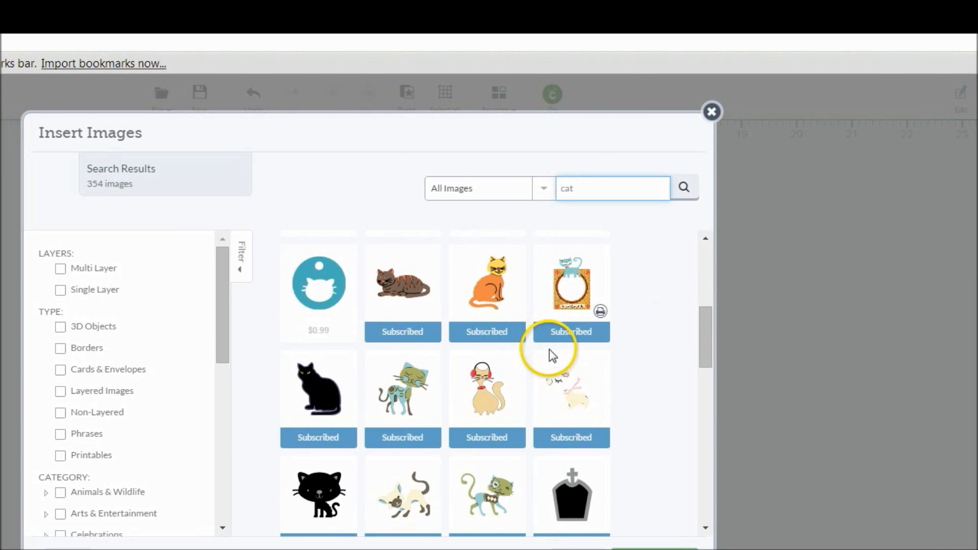
pyautogui.scroll(-10, 549, 350)
pyautogui.click(555, 351)
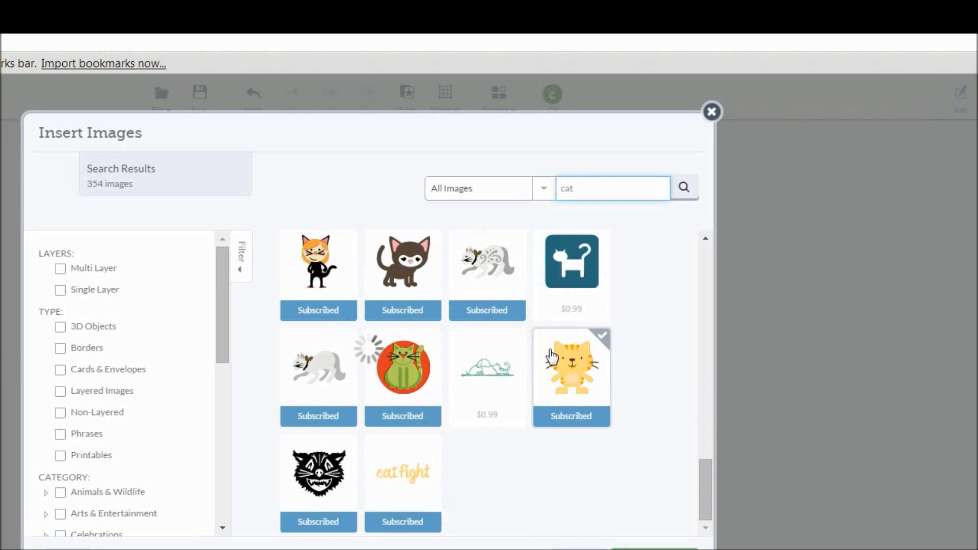
pyautogui.scroll(10, 552, 356)
pyautogui.scroll(5, 551, 356)
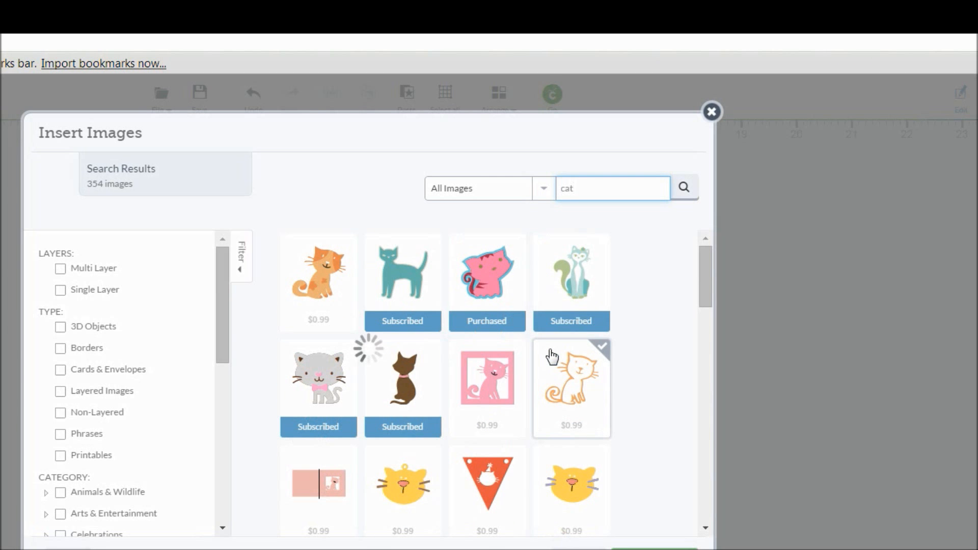
# Switch the "cat" search to My Images and browse through the subscribed and purchased images
pyautogui.moveTo(429, 223)
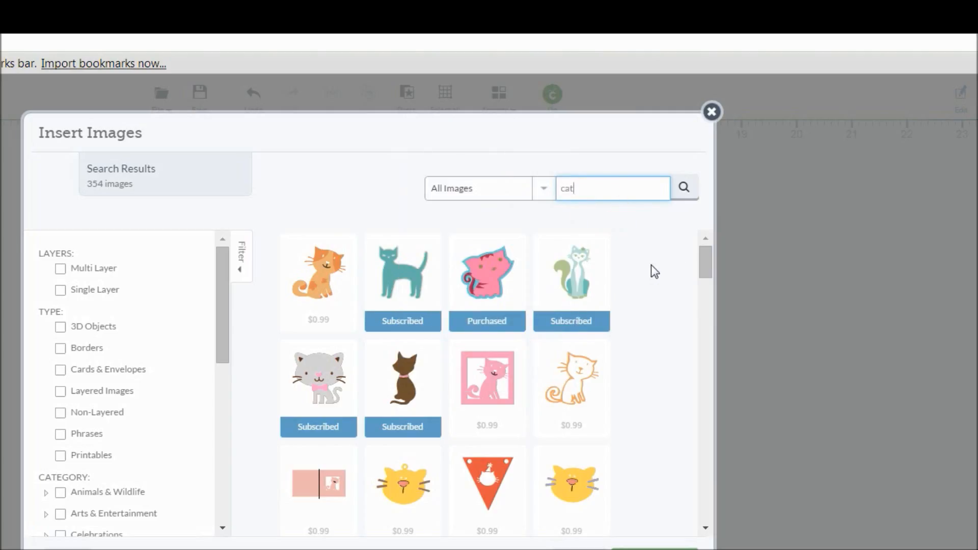
pyautogui.click(545, 192)
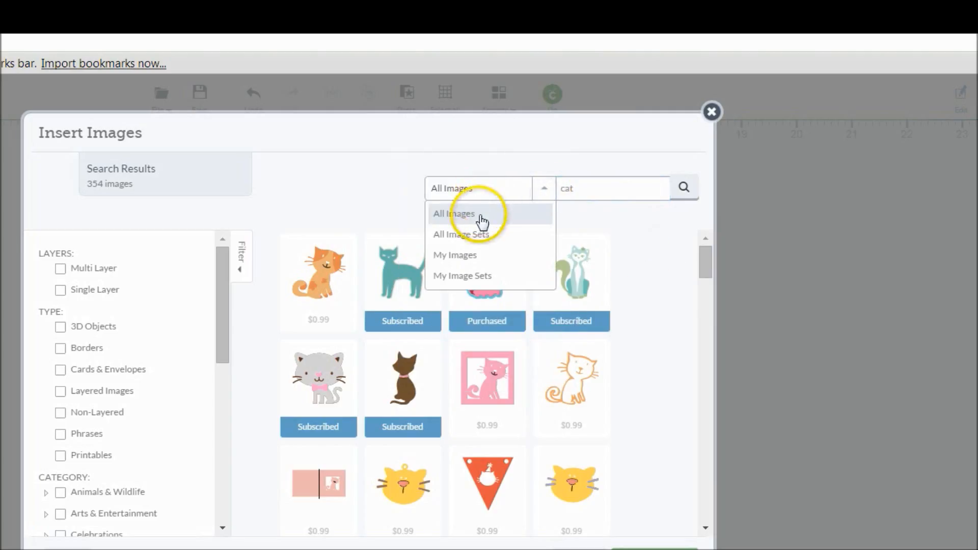
pyautogui.click(460, 257)
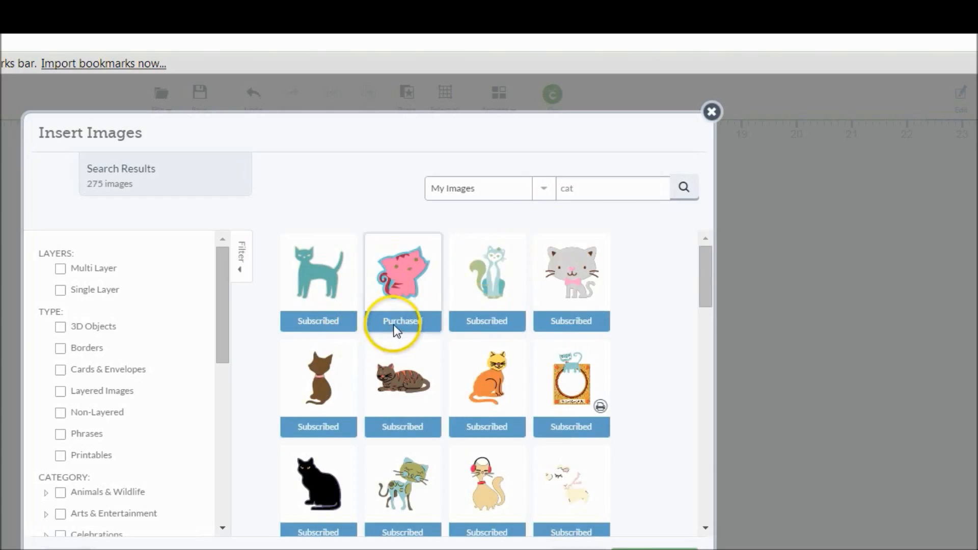
pyautogui.moveTo(705, 262); pyautogui.dragTo(700, 343)
pyautogui.moveTo(622, 343); pyautogui.dragTo(634, 463)
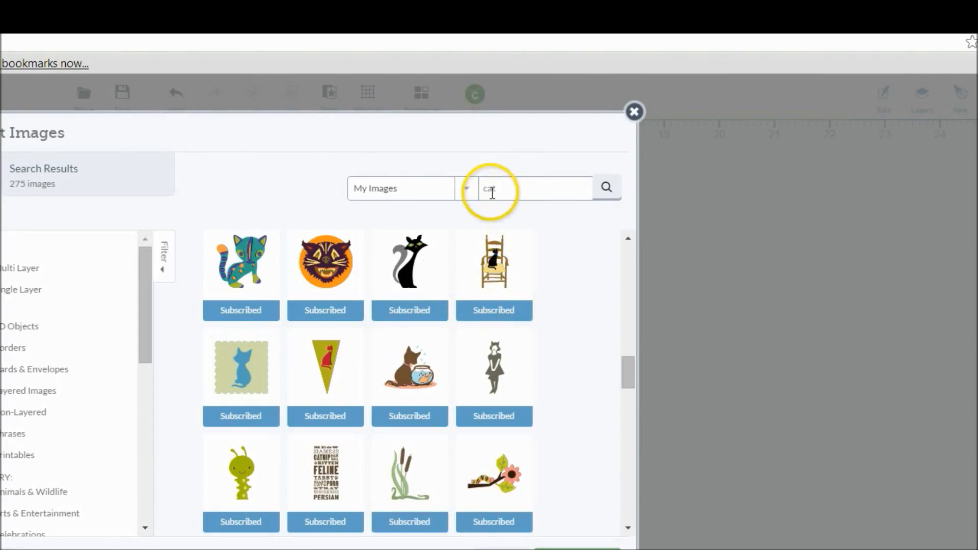
pyautogui.scroll(-4, 582, 370)
pyautogui.scroll(5, 582, 366)
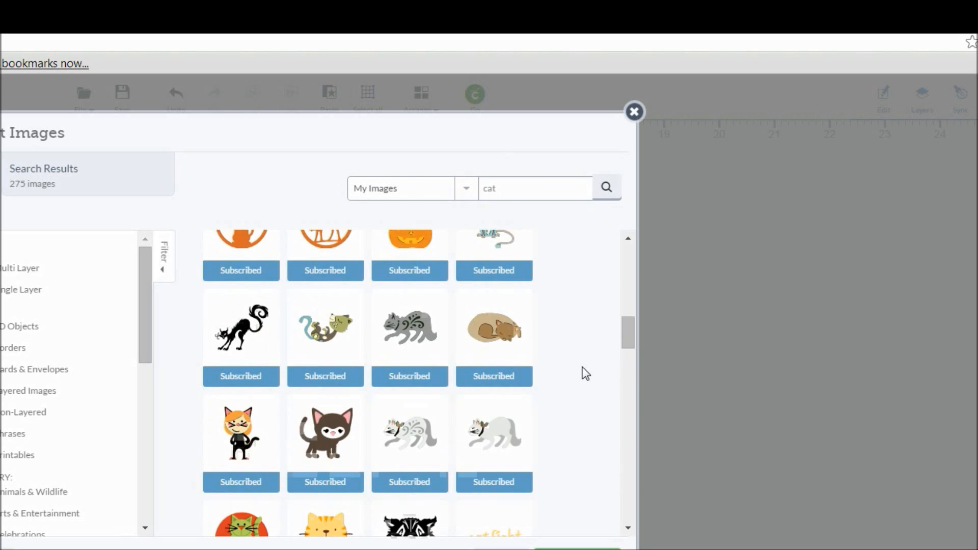
# Switch the "cat" search to My Image Sets, and leave the image library without inserting anything
pyautogui.click(471, 193)
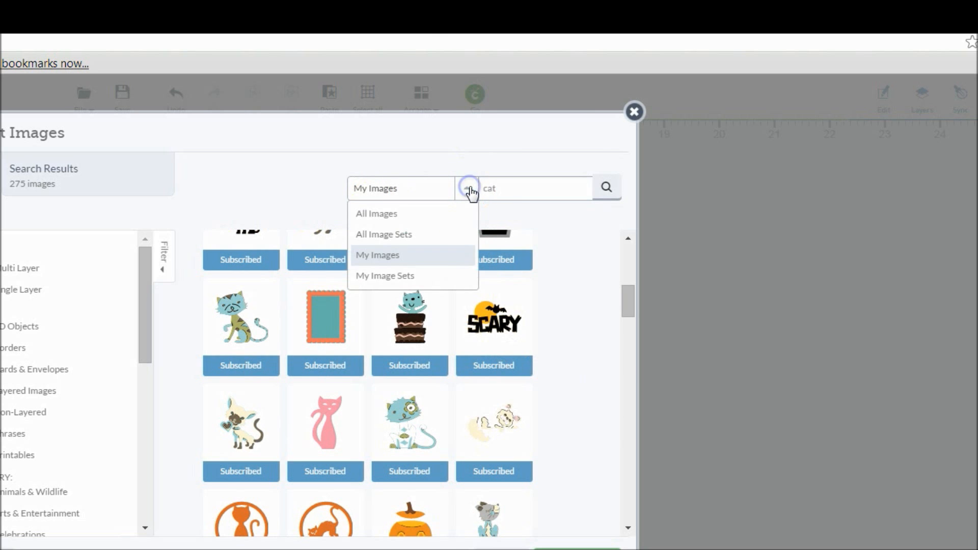
pyautogui.click(384, 279)
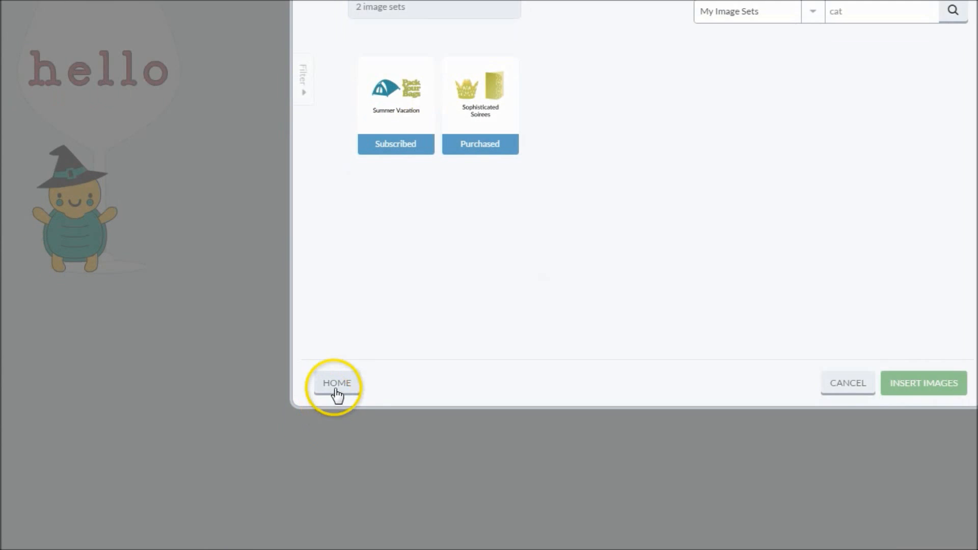
pyautogui.click(274, 549)
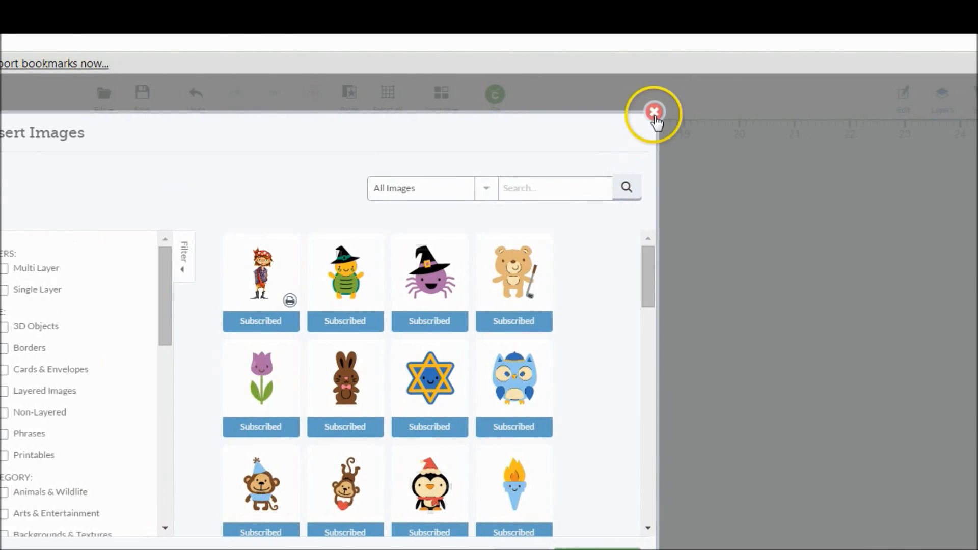
pyautogui.click(671, 17)
# Start a Basic Upload of an image and continue to Step 1, Select
pyautogui.click(22, 196)
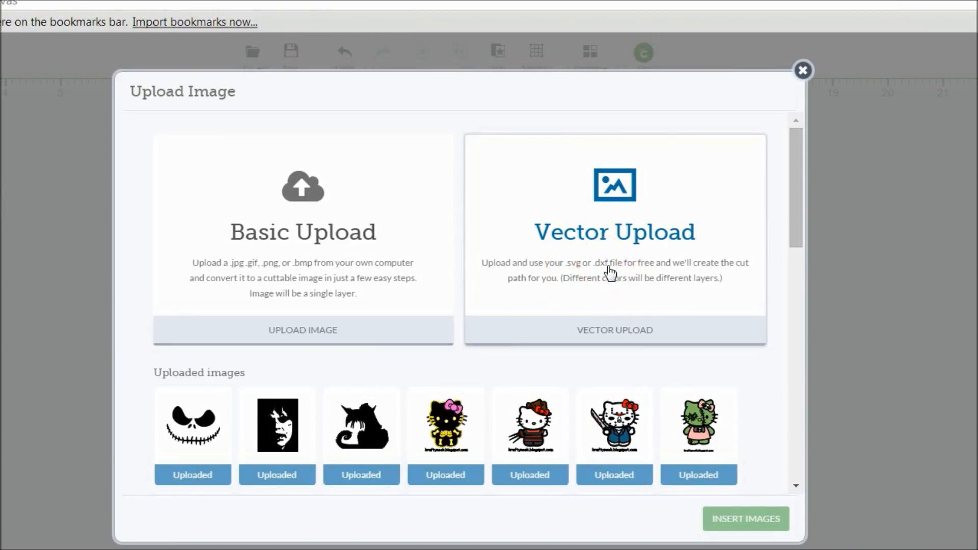
pyautogui.click(303, 198)
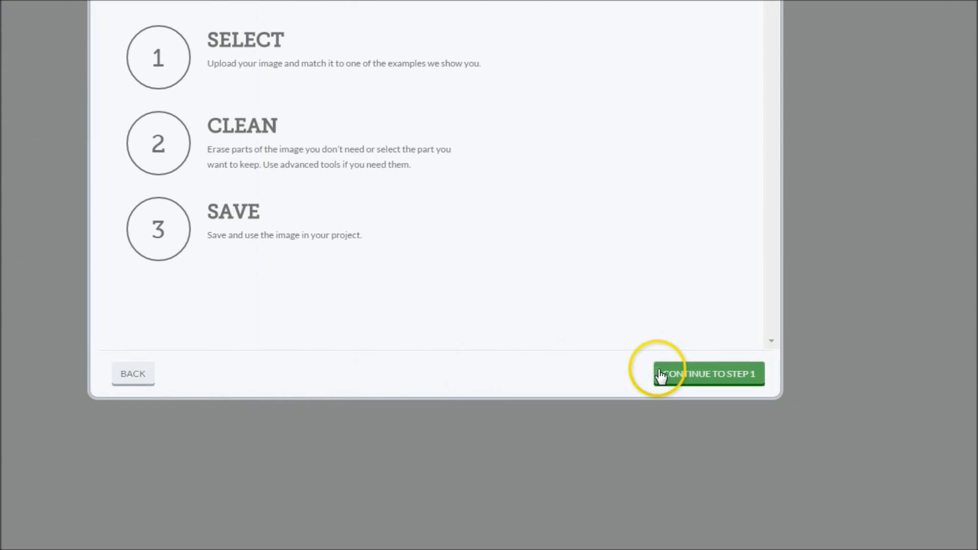
pyautogui.click(714, 439)
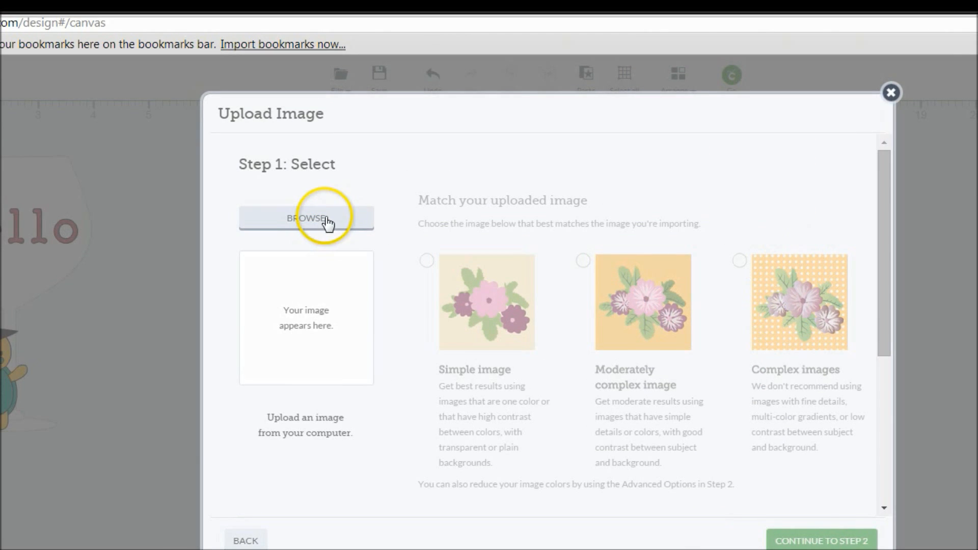
# Load the "blood splatter" file from the Cricut folder and continue to the cleaning step with it classified as a Simple image
pyautogui.click(191, 52)
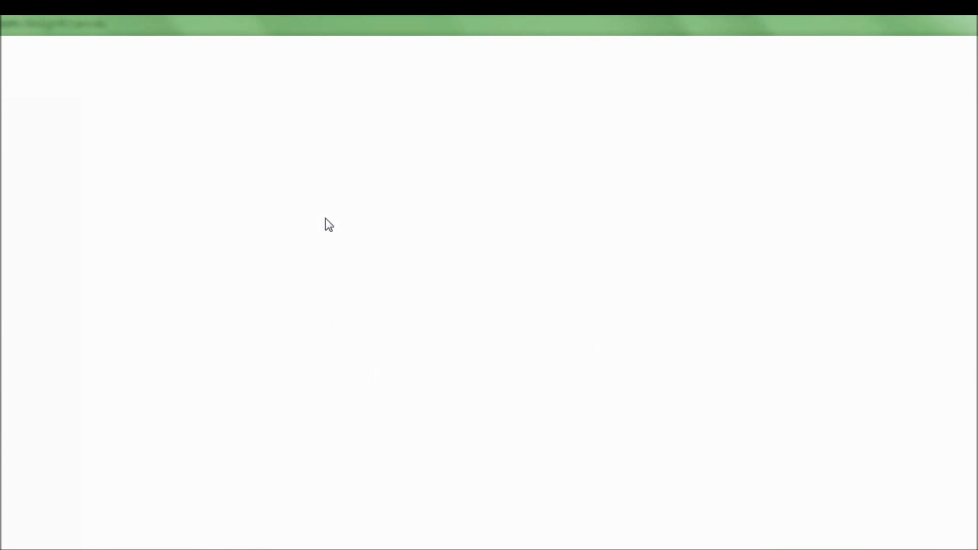
pyautogui.click(539, 209)
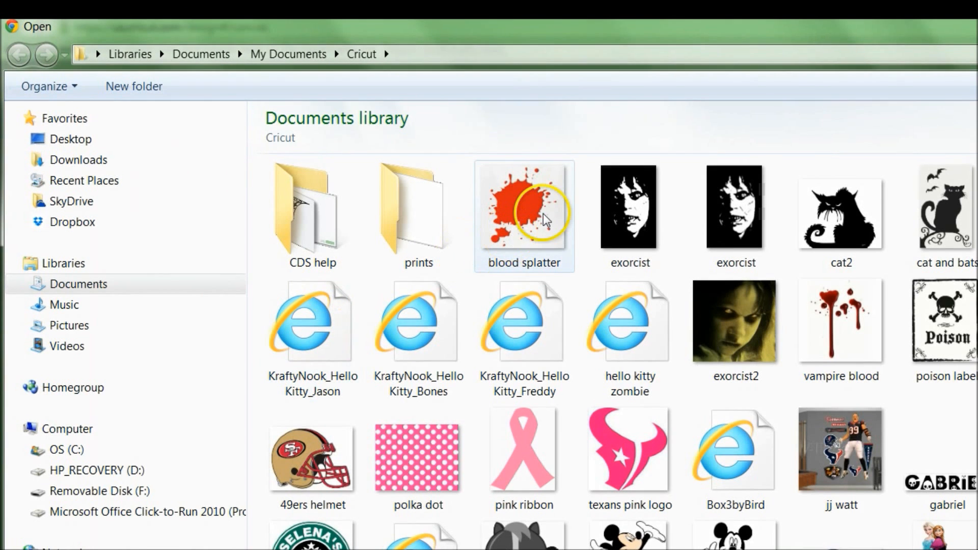
pyautogui.doubleClick(546, 214)
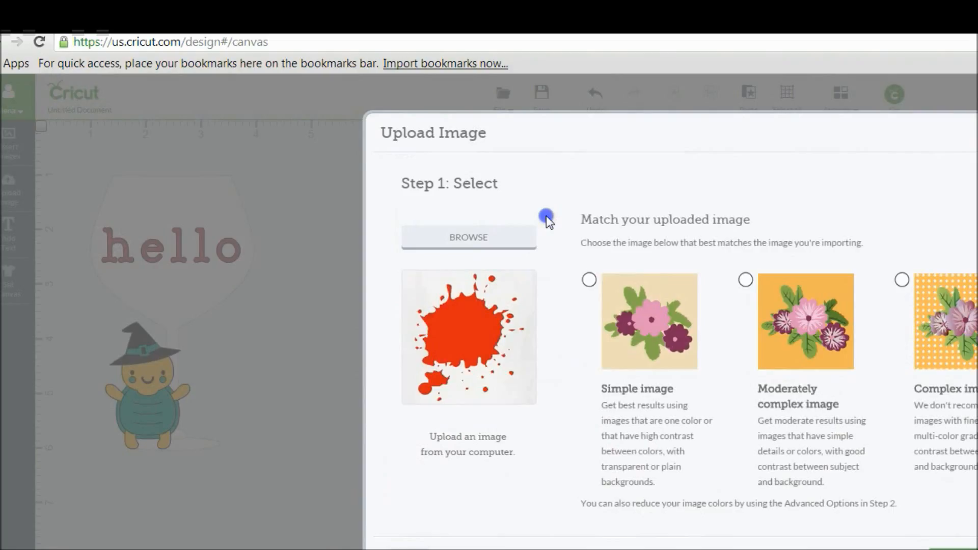
pyautogui.click(589, 280)
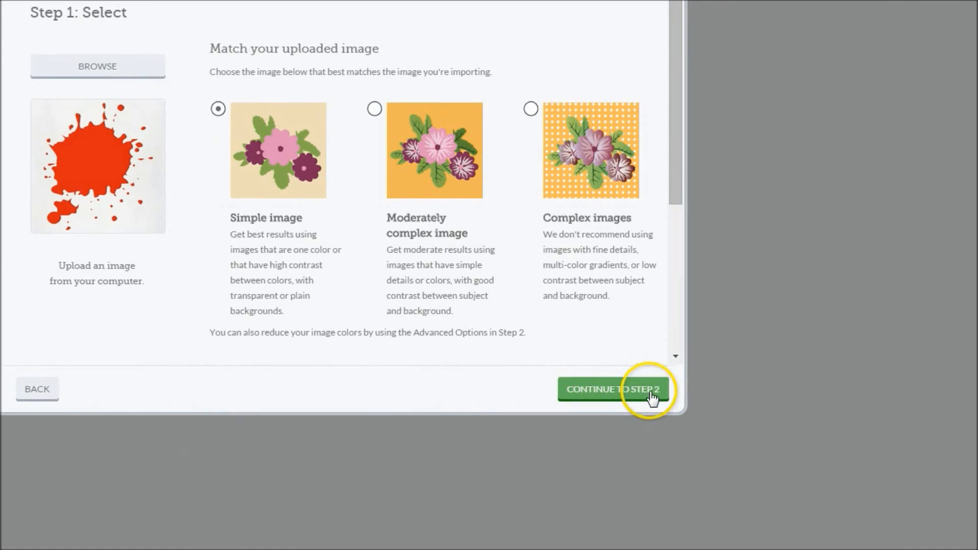
pyautogui.click(651, 395)
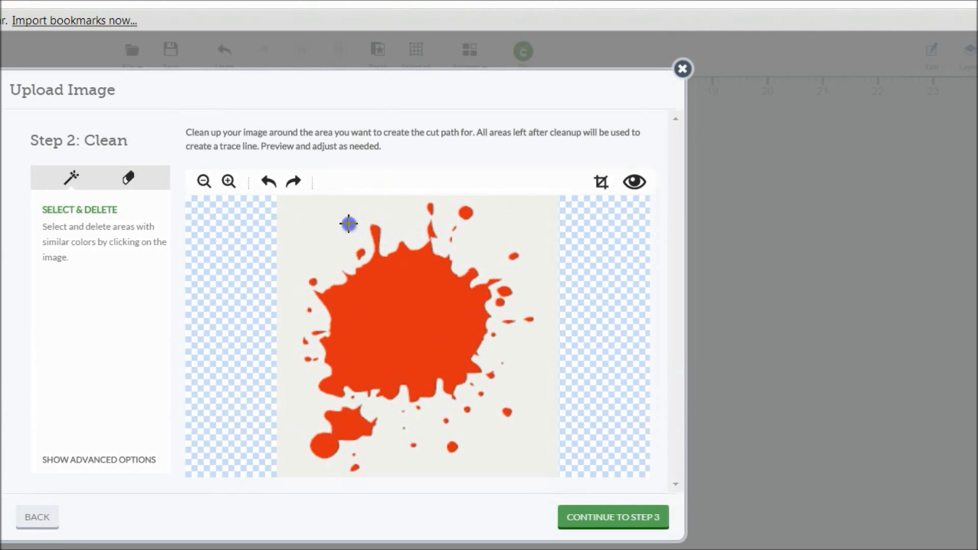
# Try deleting the background around the red splatter, undo it, and preview the cut path with the background in place
pyautogui.click(348, 223)
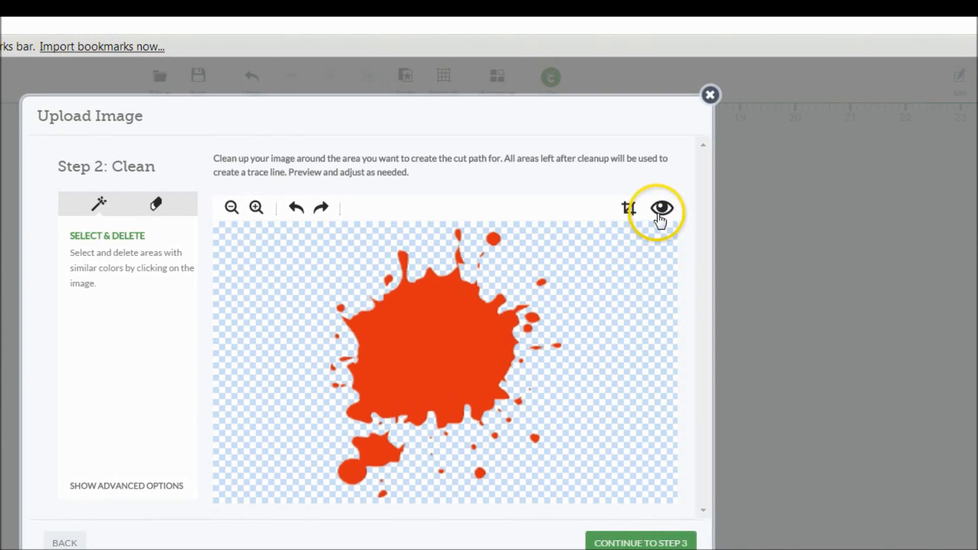
pyautogui.click(725, 121)
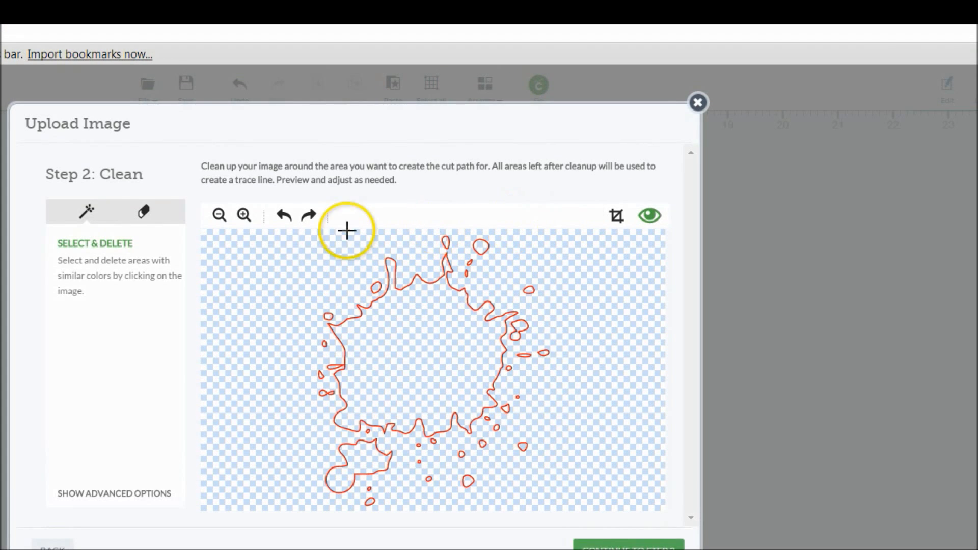
pyautogui.click(283, 215)
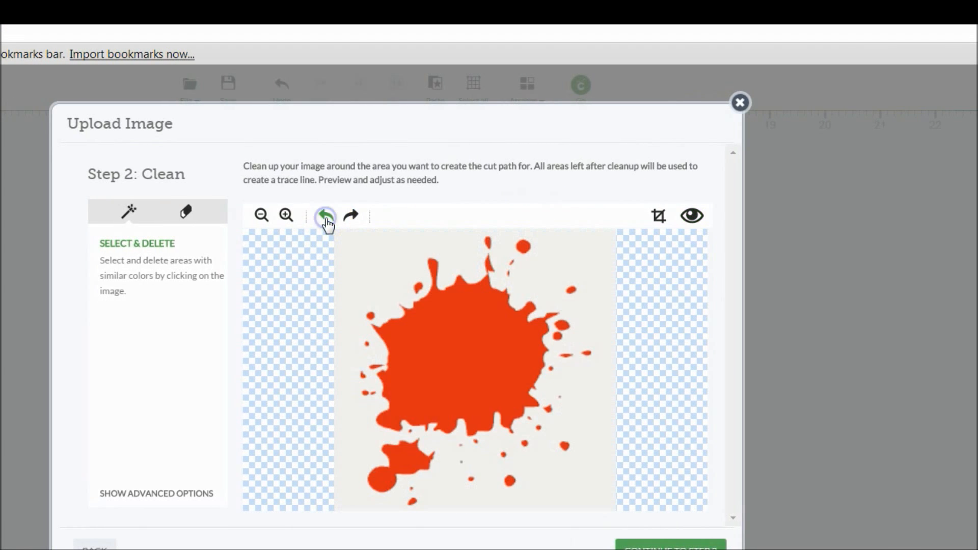
pyautogui.click(692, 216)
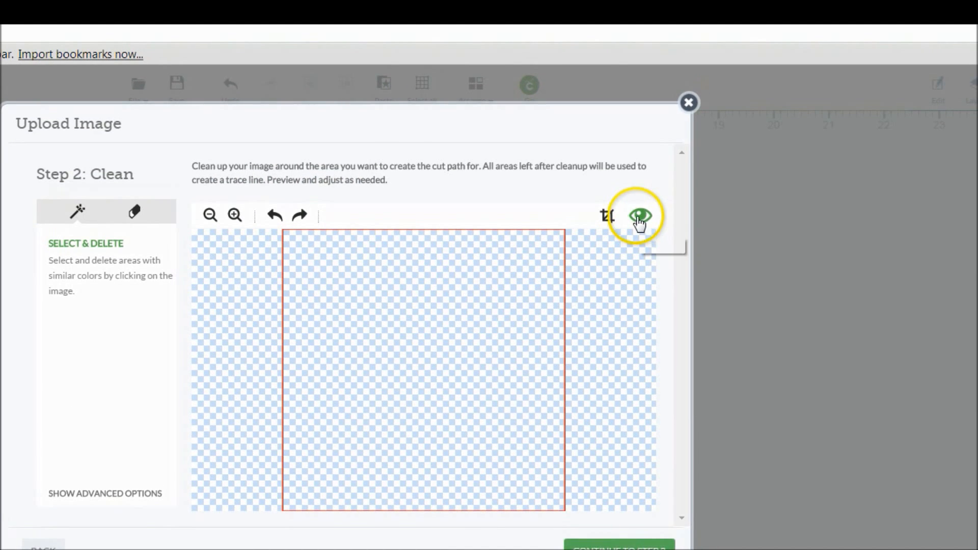
pyautogui.click(638, 219)
# Delete the pale background around the red splatter and check its cut path in the preview
pyautogui.click(619, 261)
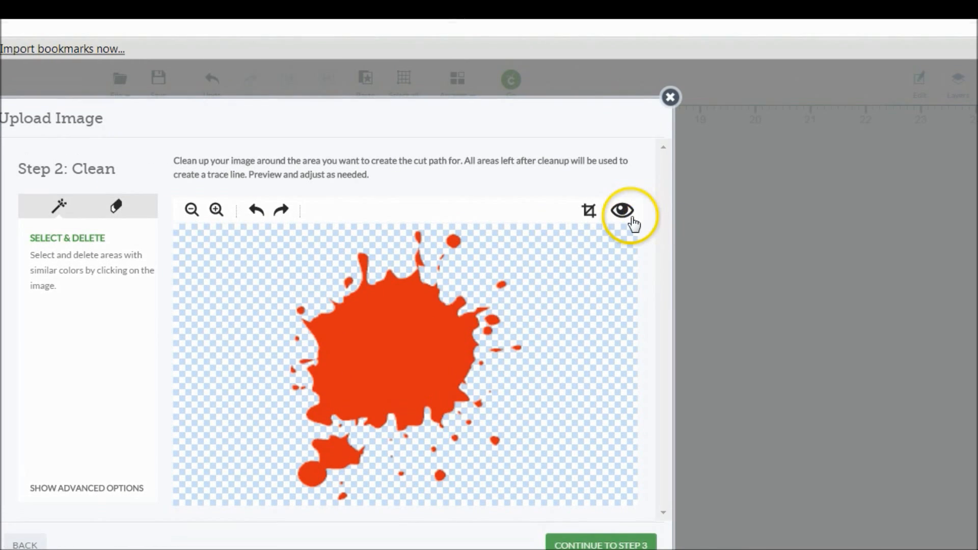
pyautogui.click(736, 196)
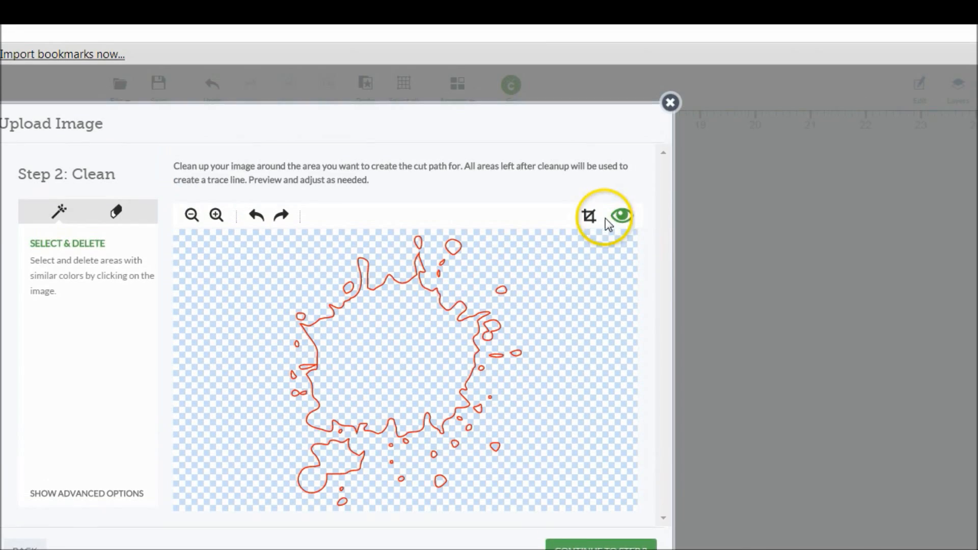
pyautogui.click(620, 216)
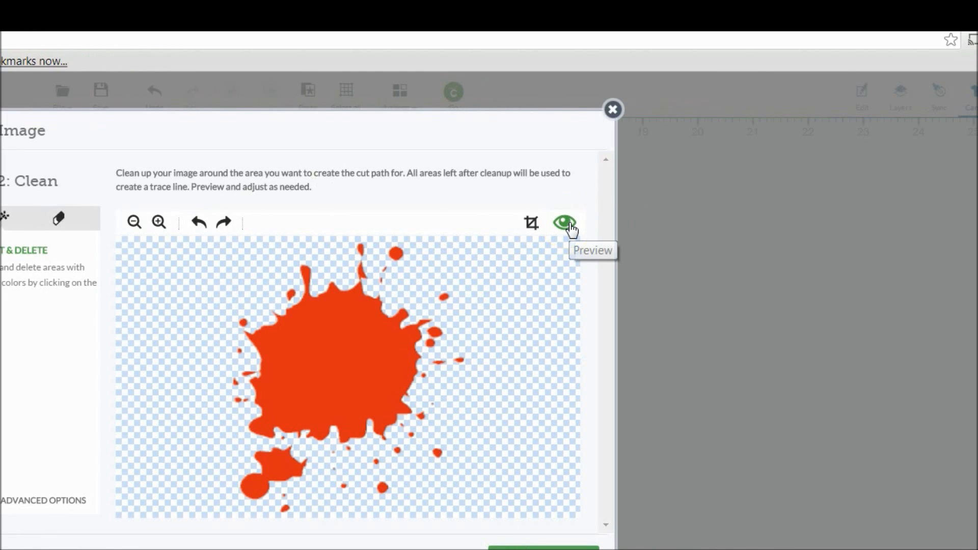
pyautogui.click(570, 227)
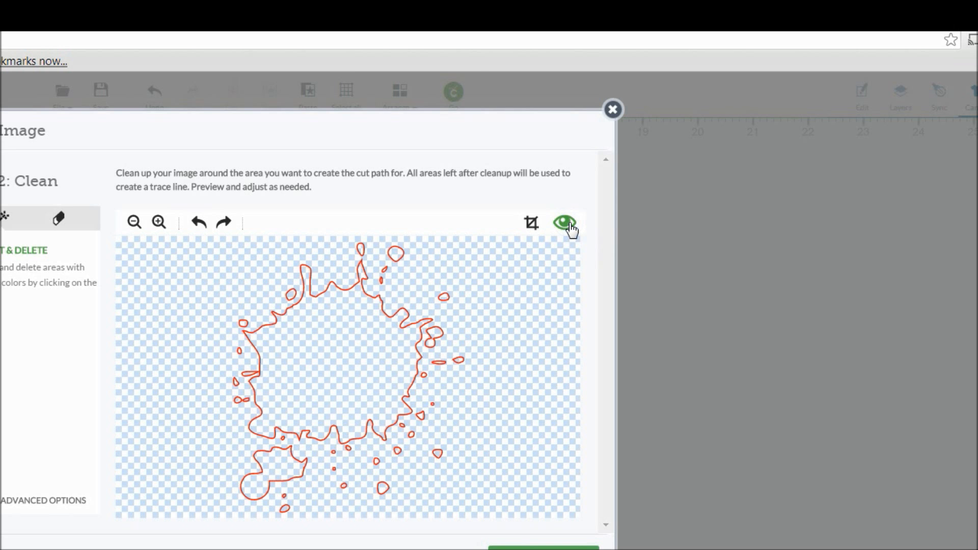
pyautogui.click(570, 227)
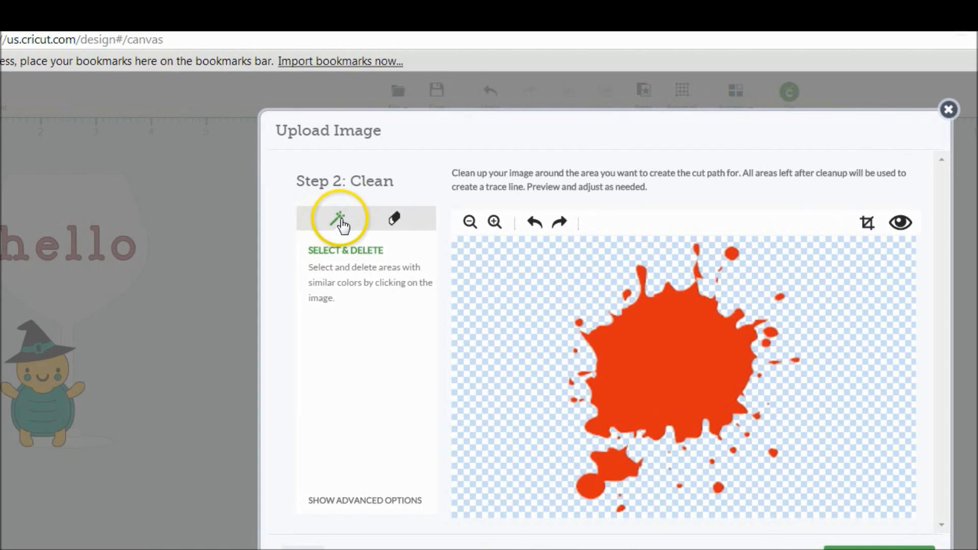
# Erase a few small droplets below the red splatter with a fairly small eraser size
pyautogui.click(391, 223)
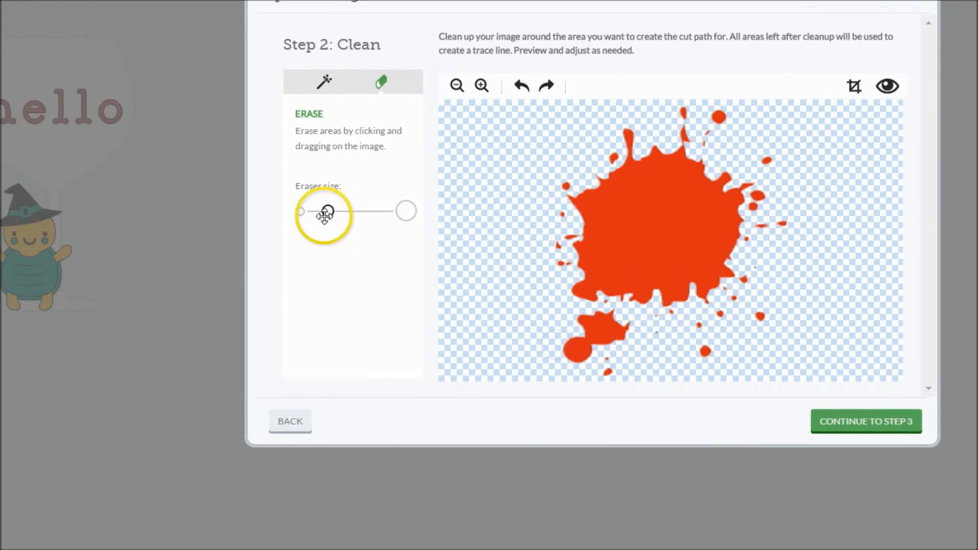
pyautogui.moveTo(214, 204); pyautogui.dragTo(239, 207)
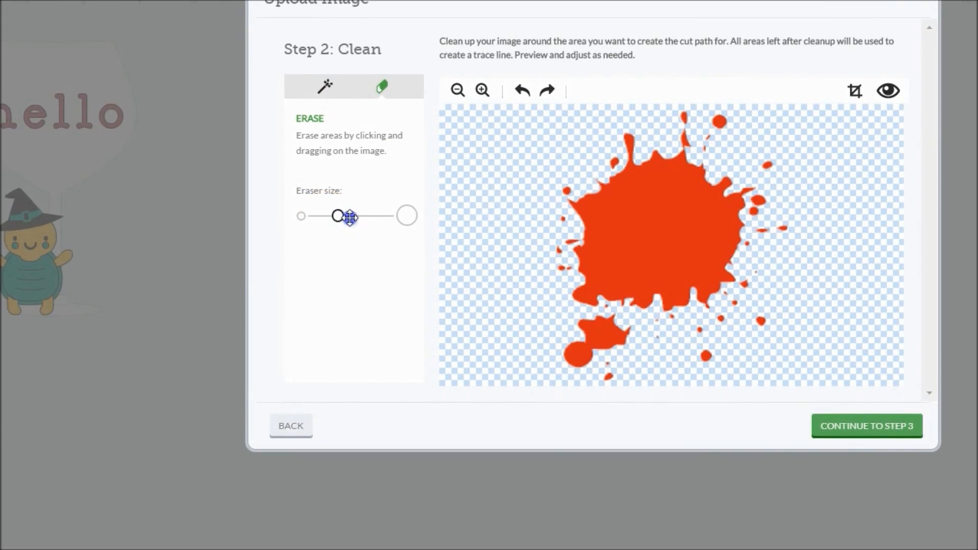
pyautogui.moveTo(350, 218); pyautogui.dragTo(320, 216)
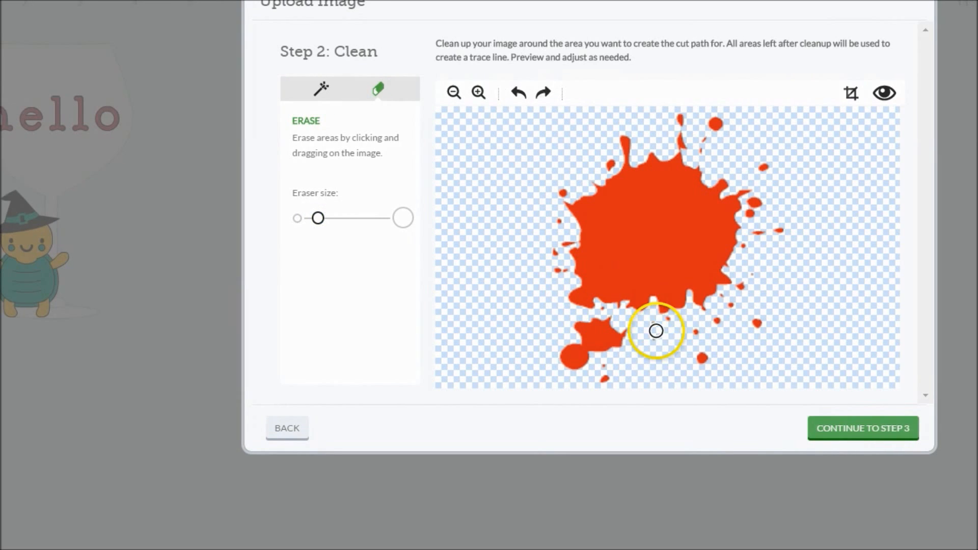
pyautogui.click(683, 328)
pyautogui.click(688, 331)
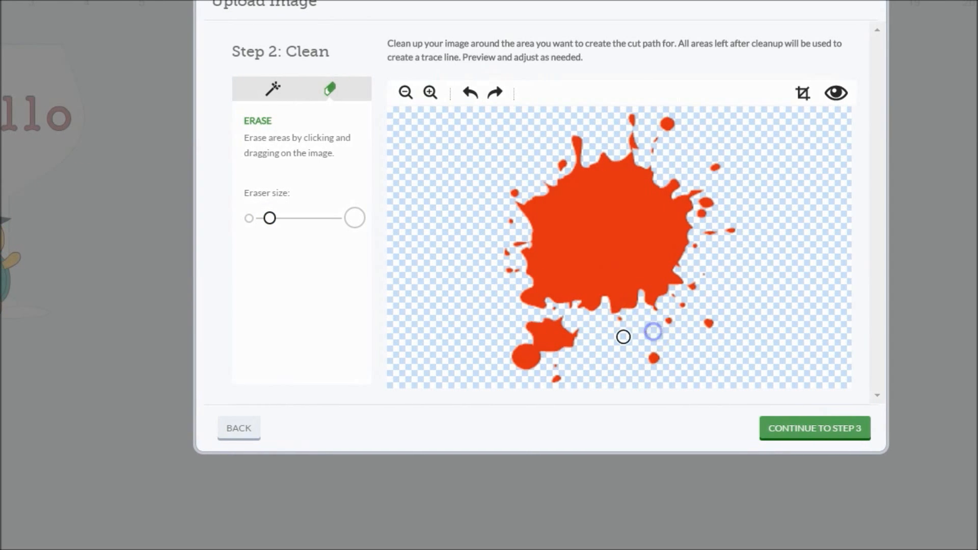
pyautogui.click(694, 332)
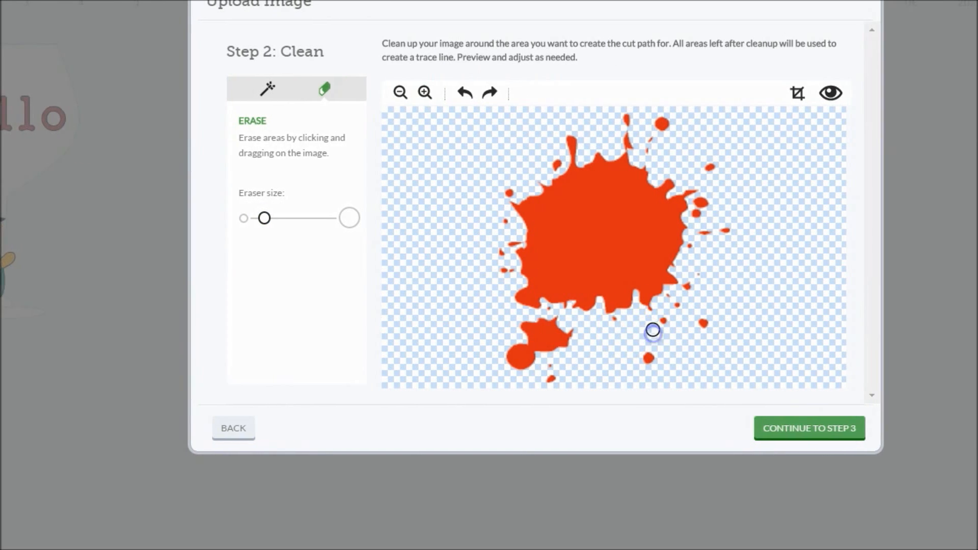
pyautogui.click(663, 320)
pyautogui.click(678, 305)
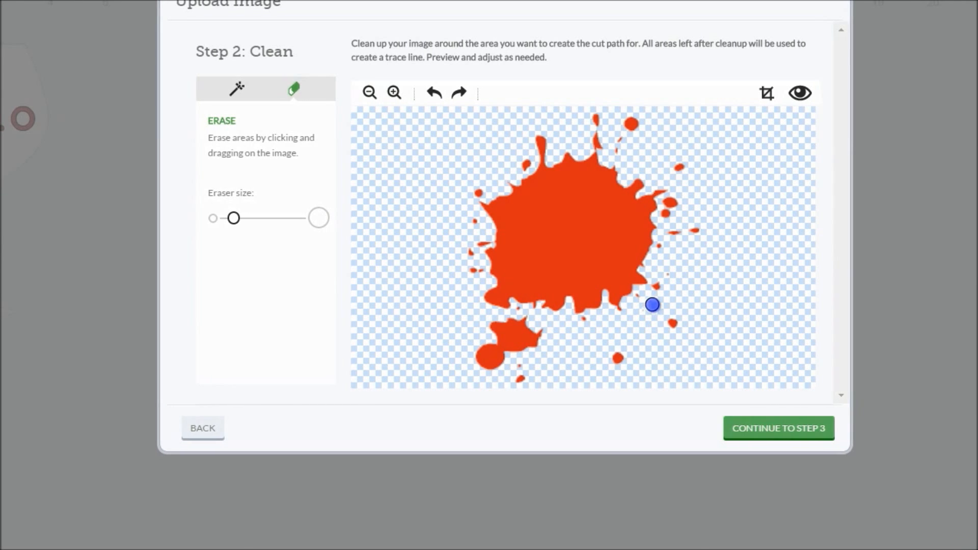
# Check the cleaned splatter's cut path in the preview and continue to Step 3, Save
pyautogui.click(830, 93)
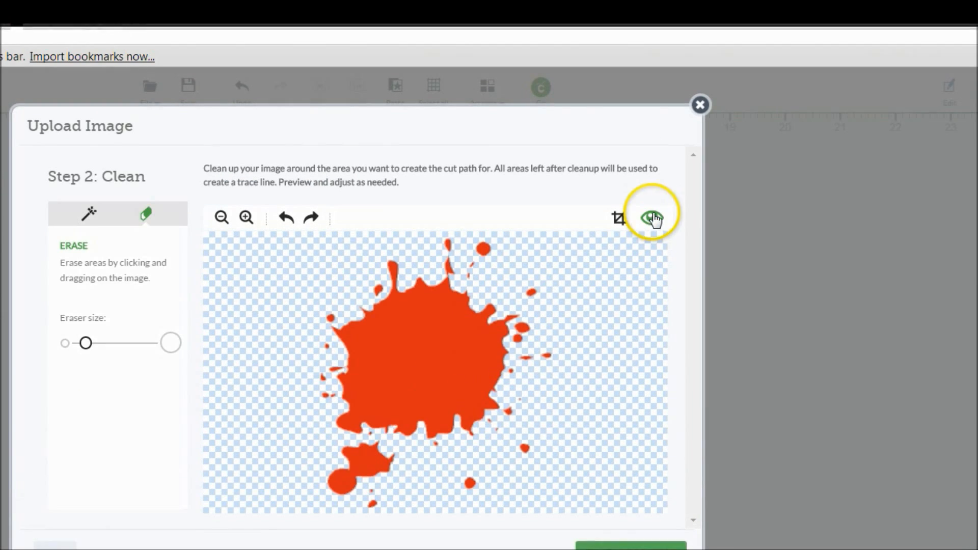
pyautogui.click(653, 219)
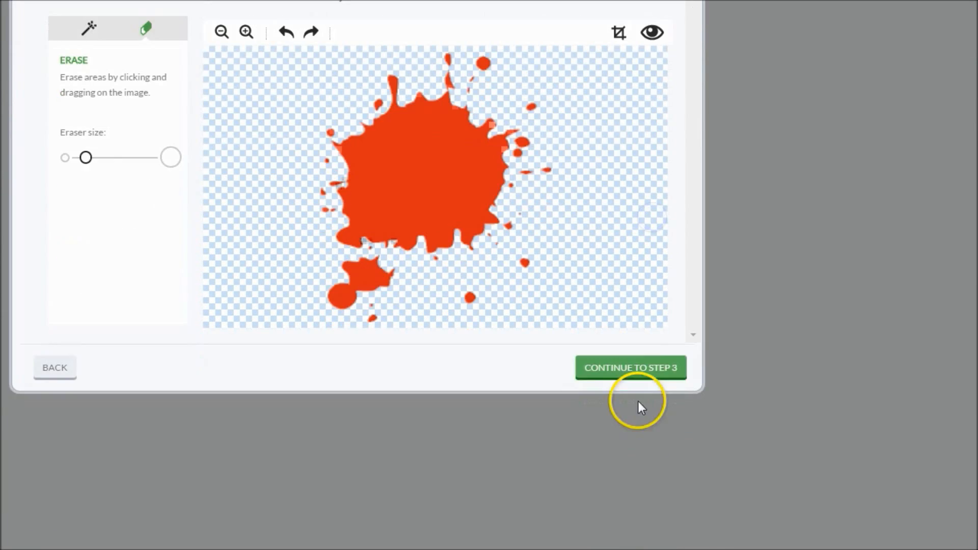
pyautogui.click(638, 549)
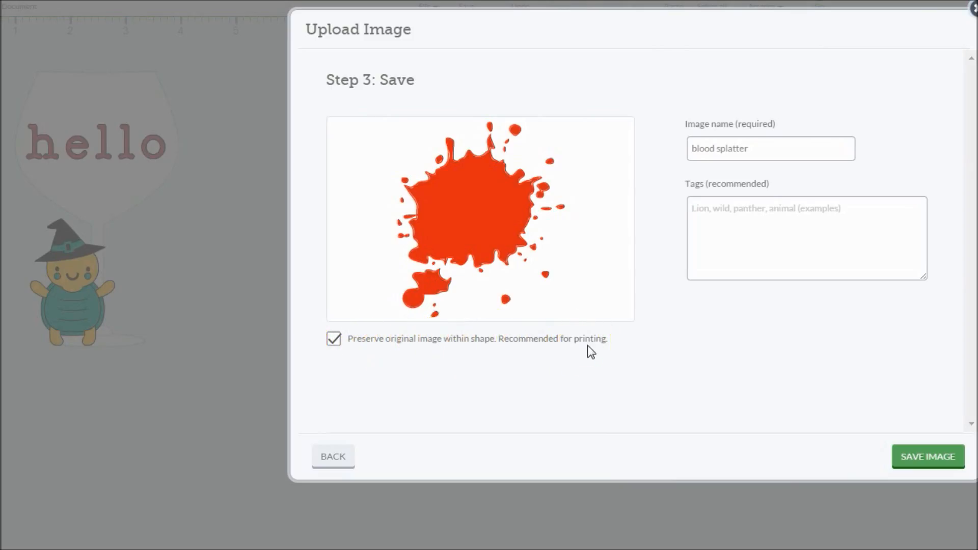
# Turn off preserving the original image within the shape and save the image as "blood splatter"
pyautogui.click(514, 340)
pyautogui.click(331, 339)
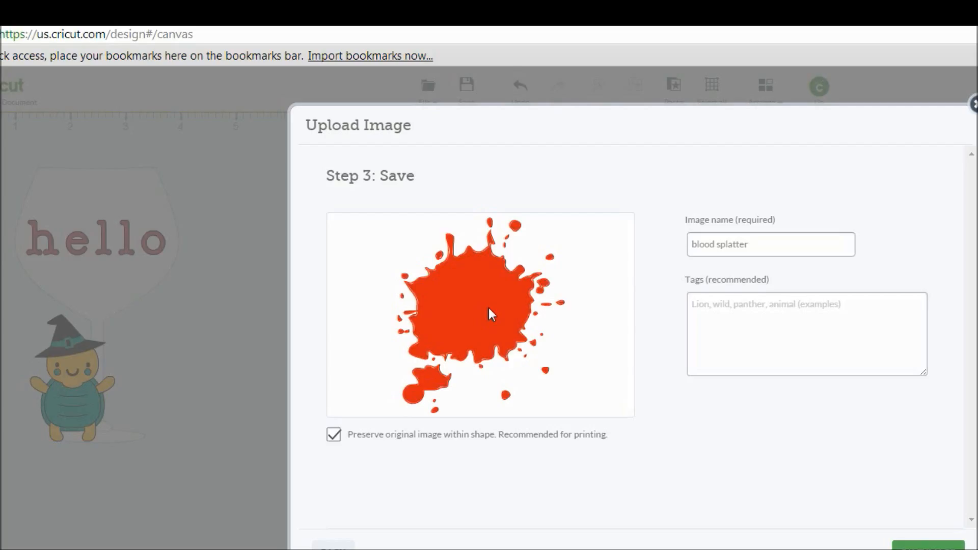
pyautogui.moveTo(382, 273); pyautogui.dragTo(426, 281)
pyautogui.moveTo(507, 357); pyautogui.dragTo(451, 289)
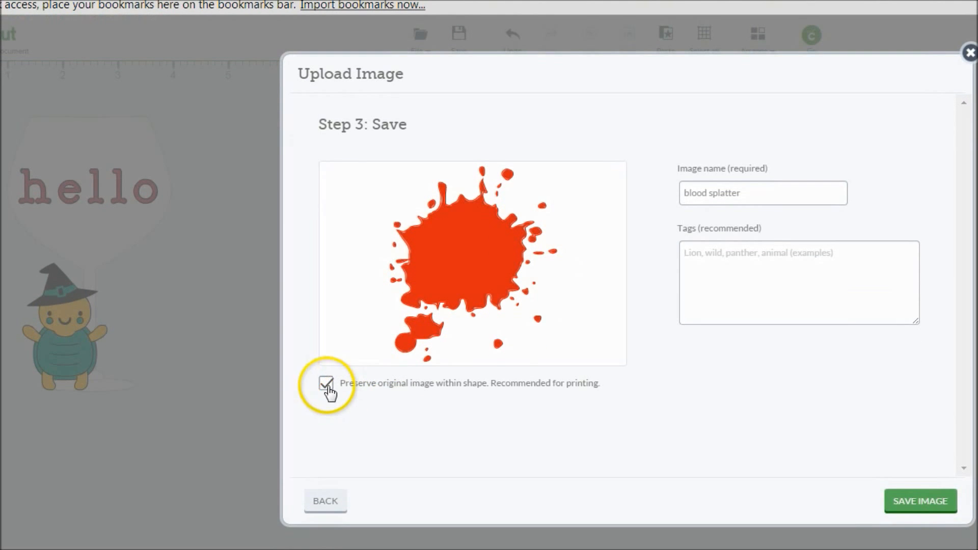
pyautogui.click(326, 383)
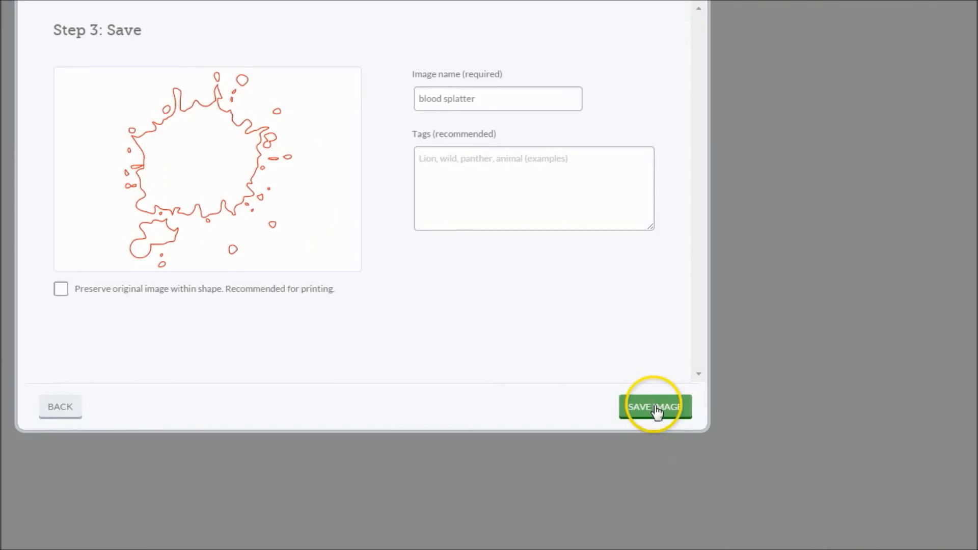
pyautogui.click(656, 409)
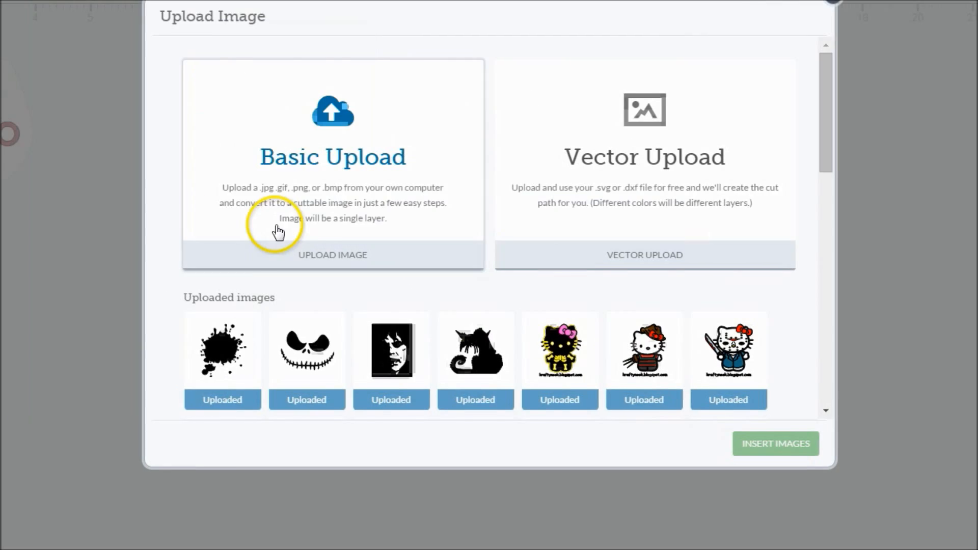
# Look through the library of uploaded images, examining the details of individual images such as the football helmet
pyautogui.moveTo(328, 370)
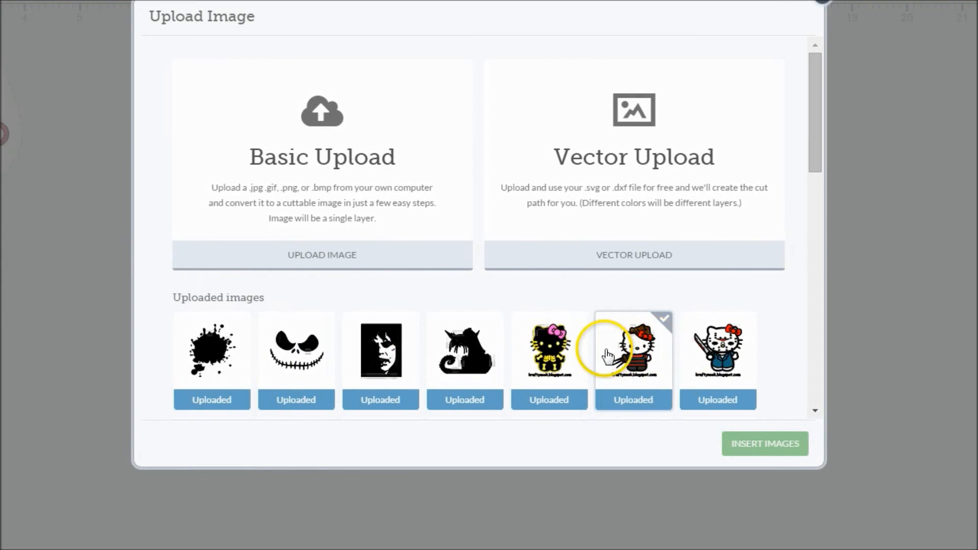
pyautogui.moveTo(649, 359)
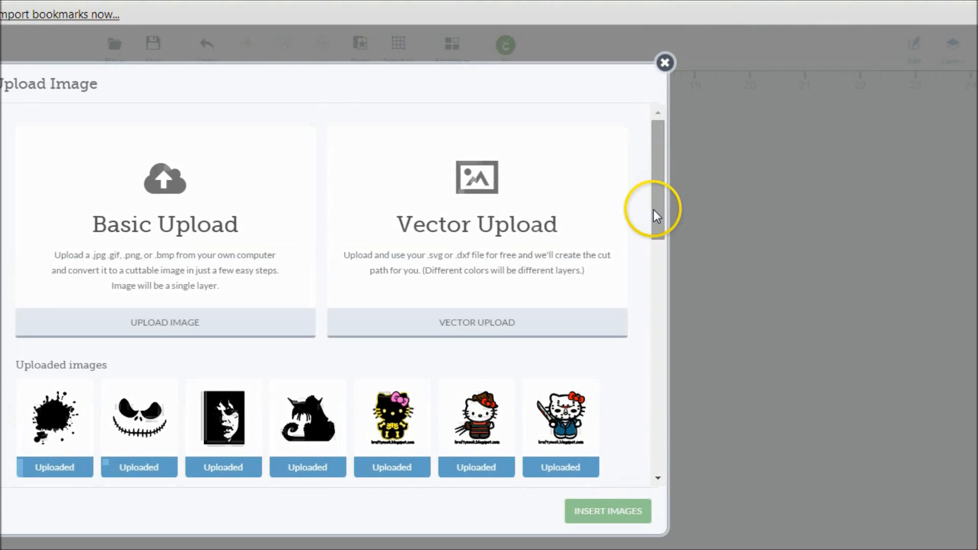
pyautogui.moveTo(812, 136); pyautogui.dragTo(809, 178)
pyautogui.moveTo(650, 262); pyautogui.dragTo(649, 301)
pyautogui.moveTo(491, 291)
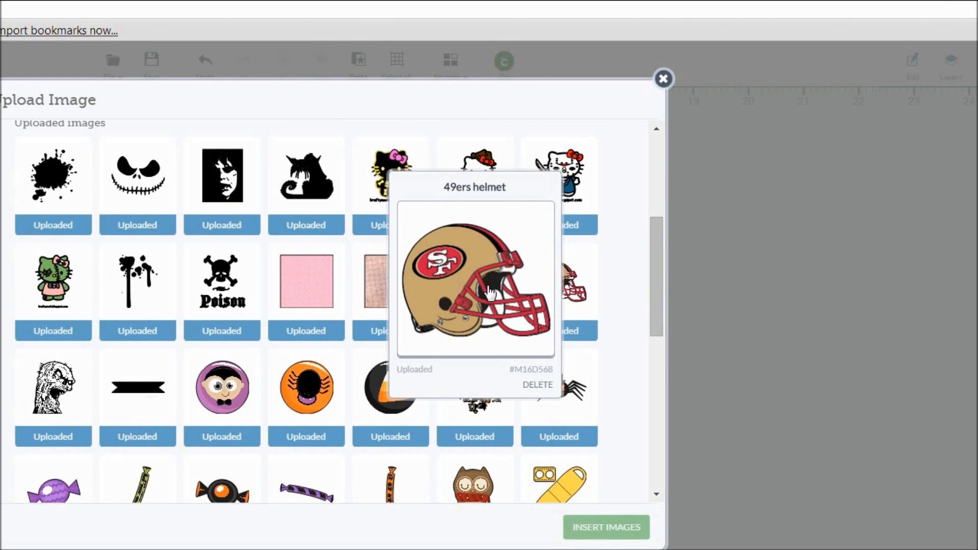
pyautogui.moveTo(651, 291); pyautogui.dragTo(609, 303)
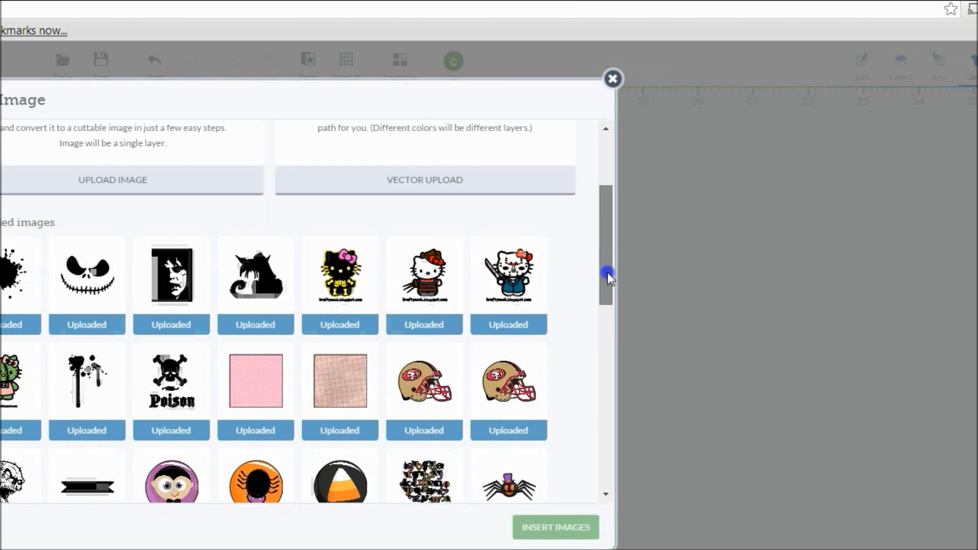
pyautogui.moveTo(435, 311)
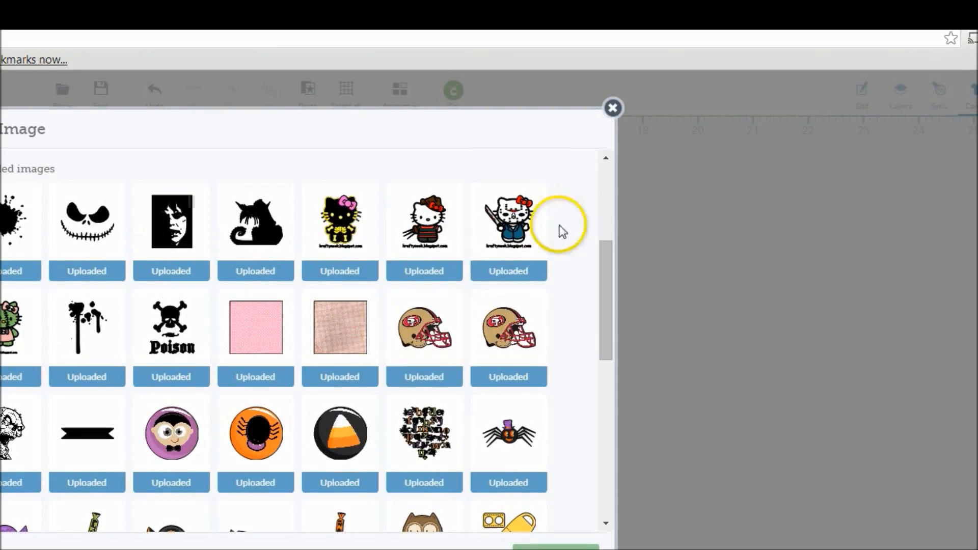
pyautogui.moveTo(433, 347)
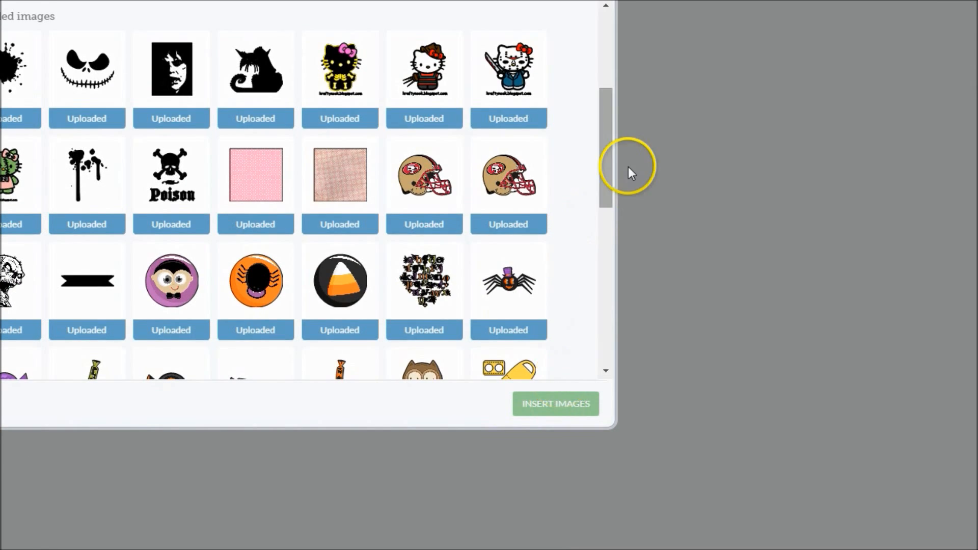
pyautogui.moveTo(609, 315); pyautogui.dragTo(609, 313)
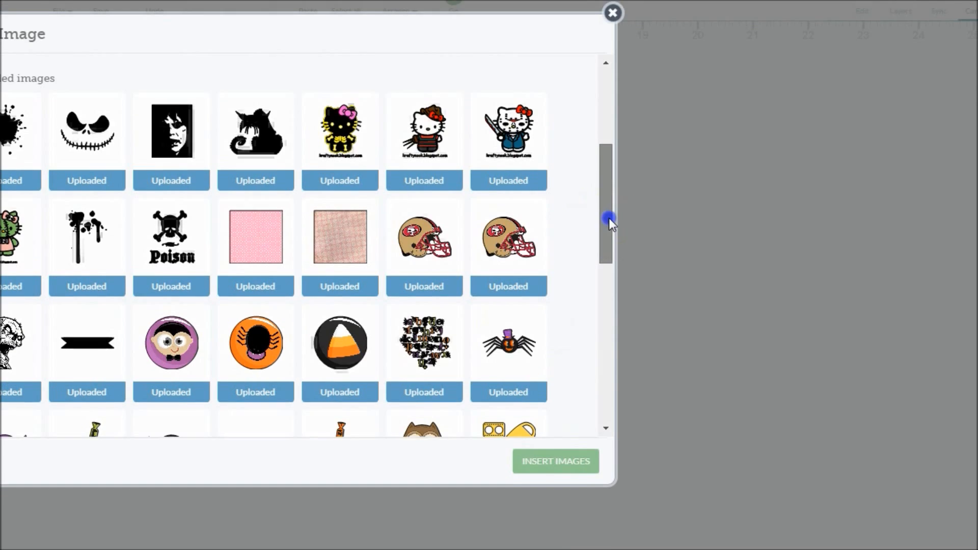
pyautogui.moveTo(609, 218); pyautogui.dragTo(614, 122)
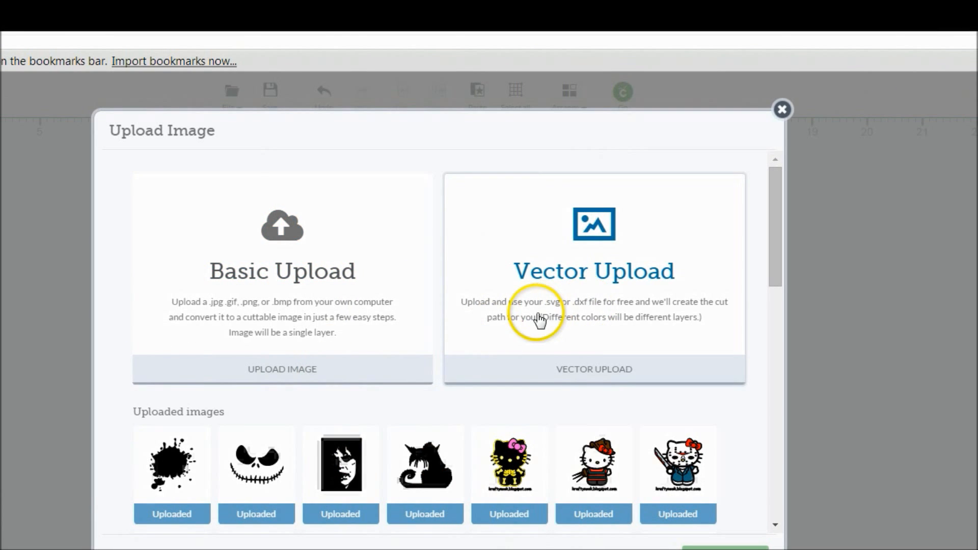
# Import "hello kitty zombie.svg" from the Cricut folder as a Vector Upload, save it, and close the upload dialog
pyautogui.click(551, 307)
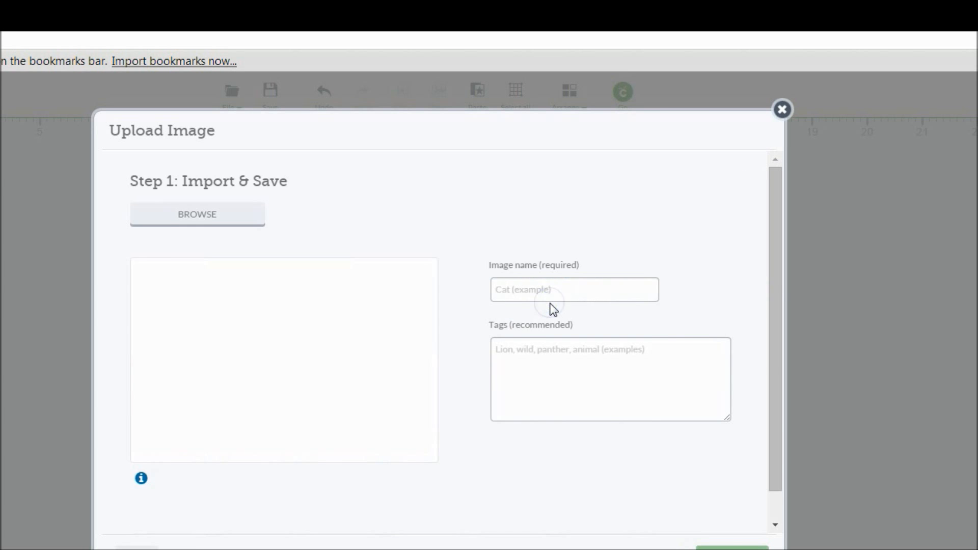
pyautogui.click(240, 215)
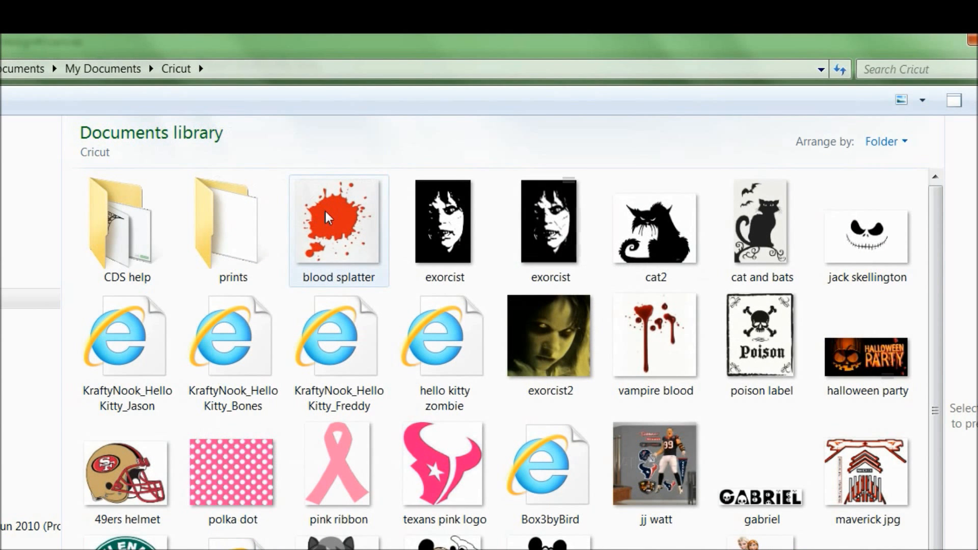
pyautogui.click(464, 337)
pyautogui.doubleClick(463, 336)
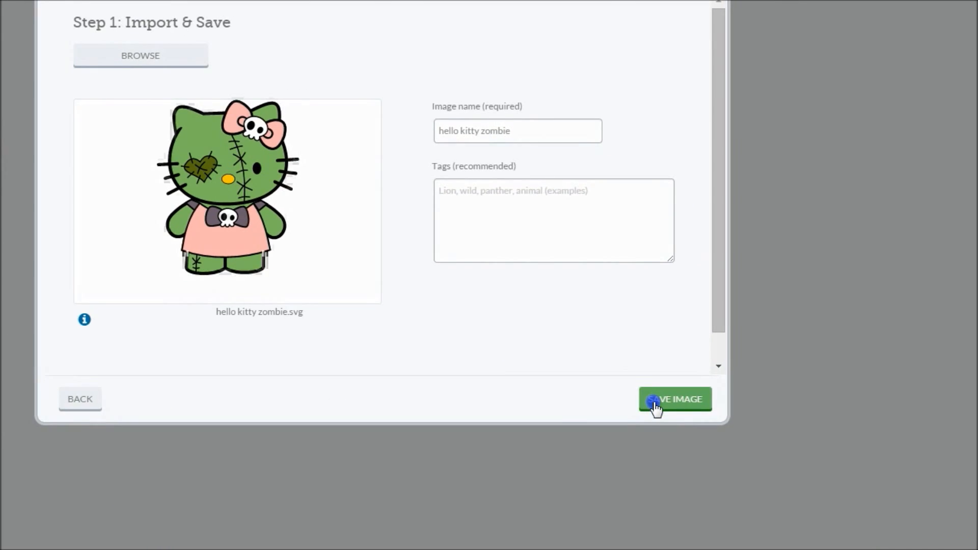
pyautogui.click(656, 406)
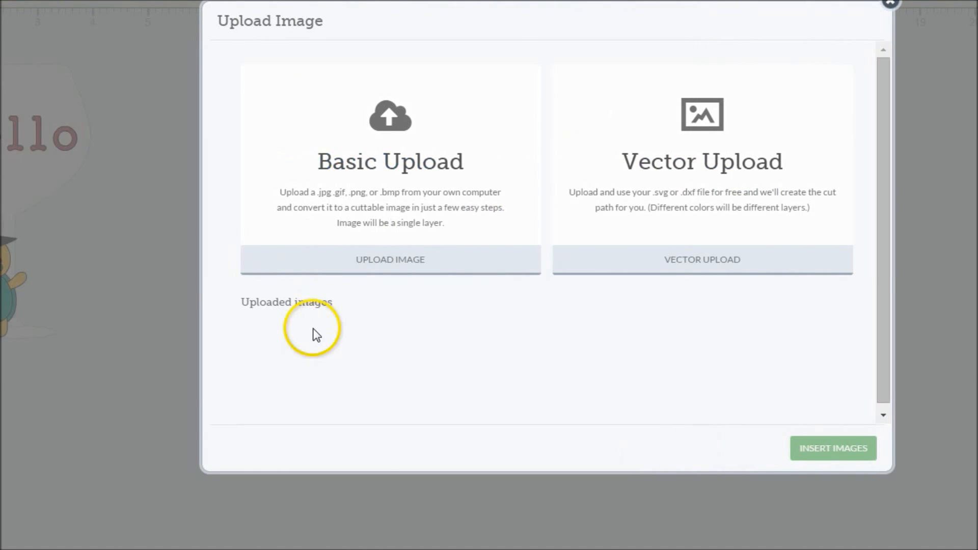
pyautogui.moveTo(328, 366)
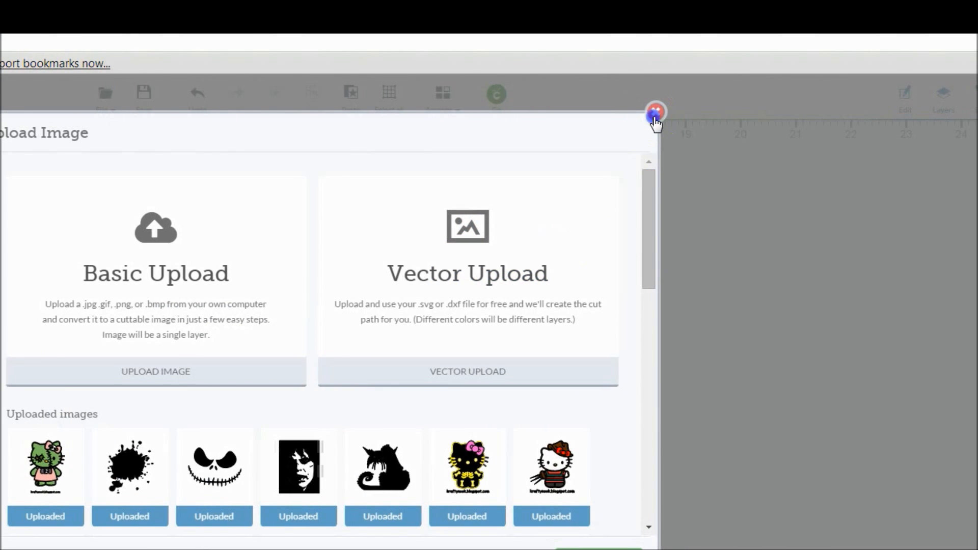
pyautogui.click(655, 111)
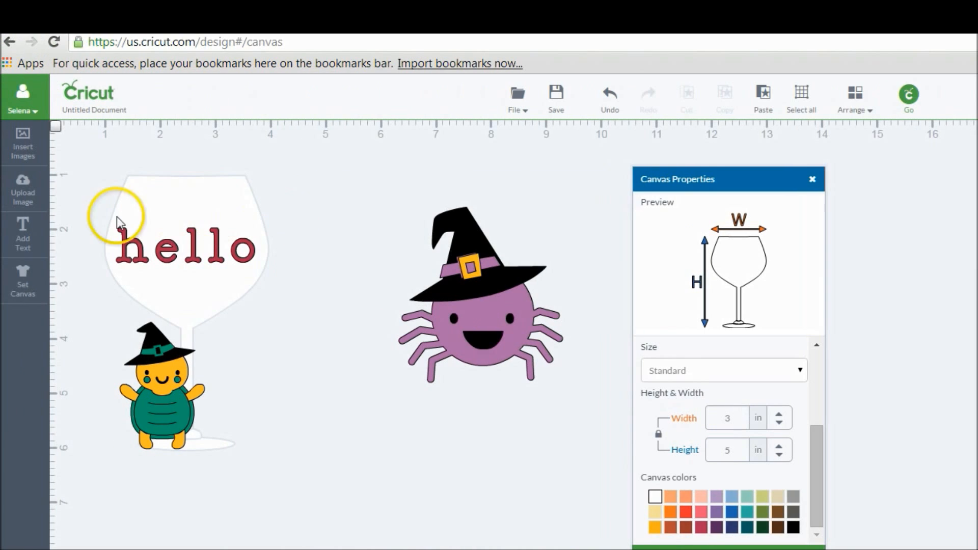
# Add the text "Happy Halloween" below the wine glass and scale it down to about 7.95 in wide
pyautogui.click(21, 240)
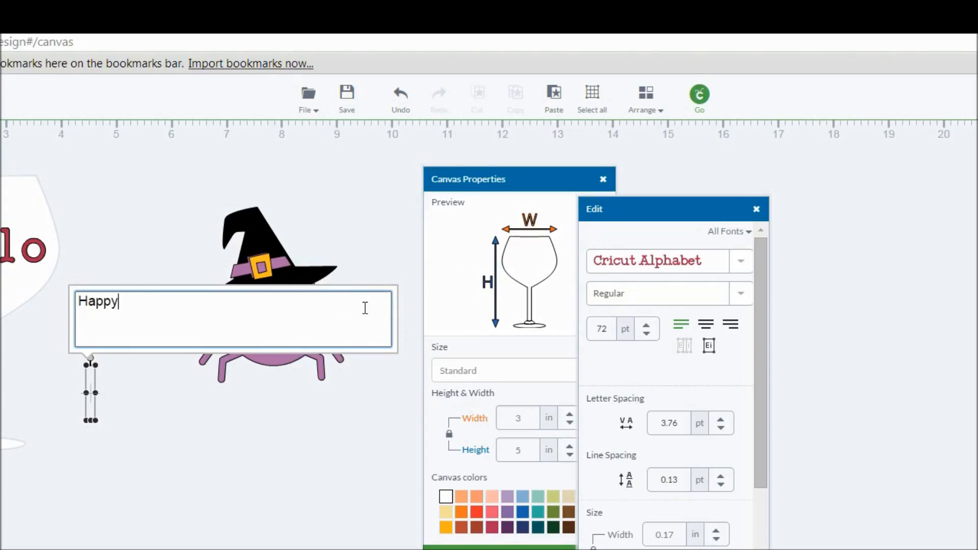
pyautogui.write('n')
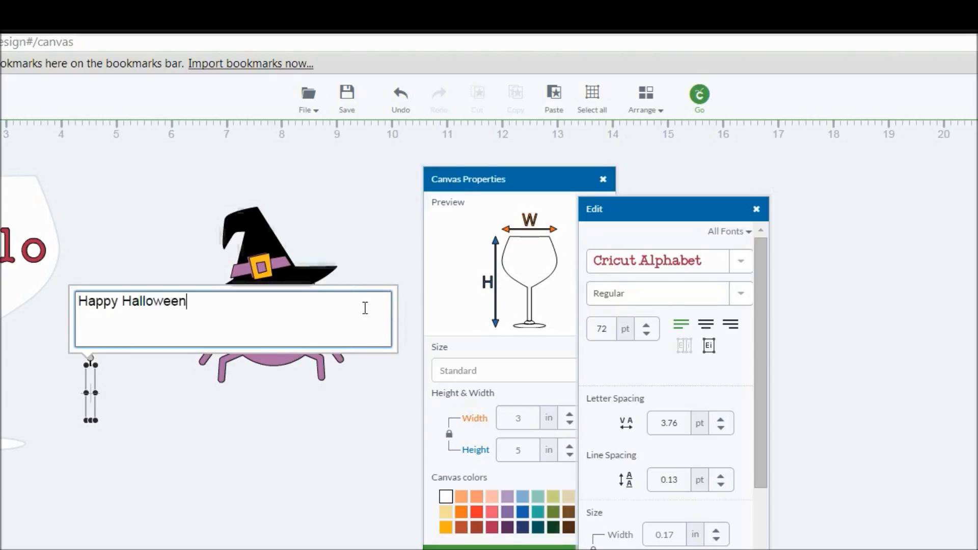
pyautogui.click(271, 390)
pyautogui.moveTo(304, 390); pyautogui.dragTo(84, 511)
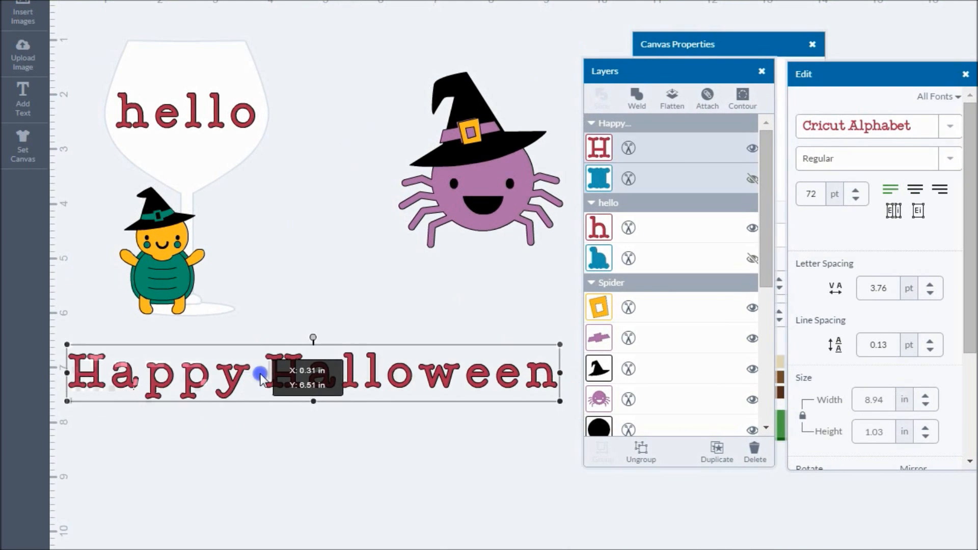
pyautogui.moveTo(259, 378); pyautogui.dragTo(272, 372)
pyautogui.moveTo(568, 341); pyautogui.dragTo(517, 290)
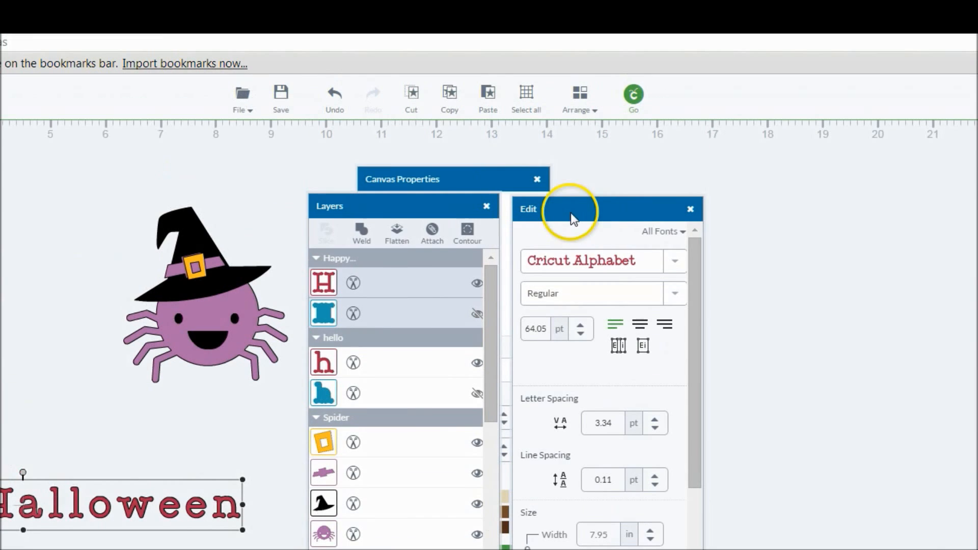
# Move the Edit window closer to the design and set the "Happy Halloween" text's width to 6 in
pyautogui.moveTo(576, 216); pyautogui.dragTo(344, 229)
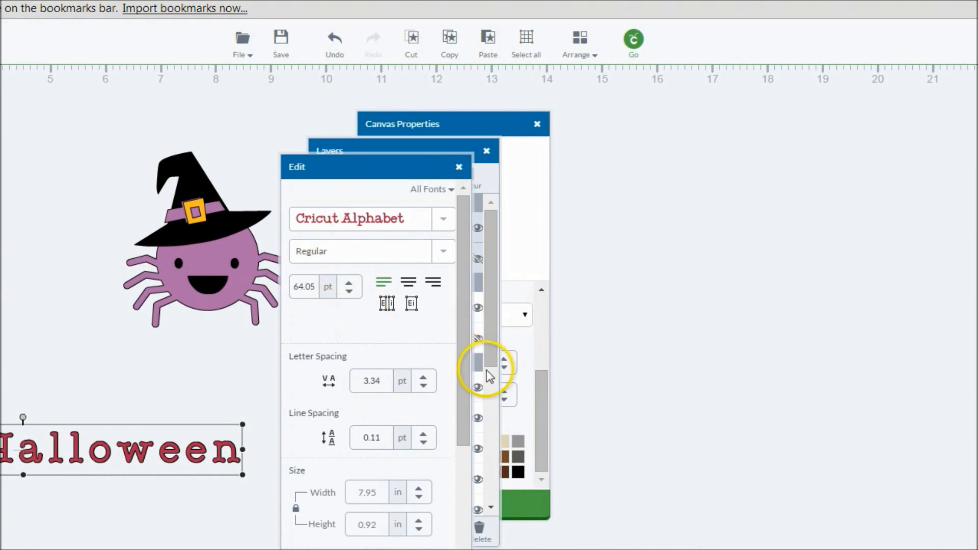
pyautogui.moveTo(460, 323); pyautogui.dragTo(455, 448)
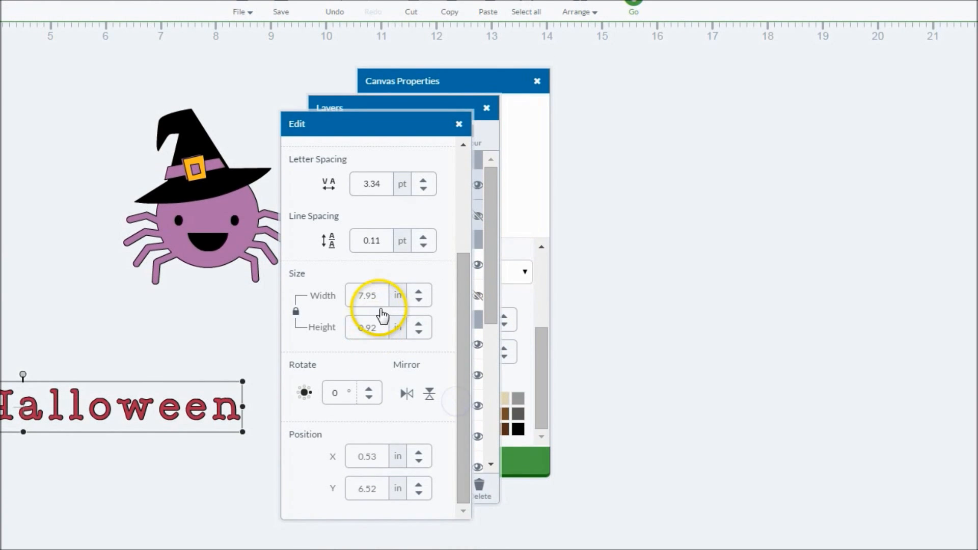
pyautogui.click(365, 295)
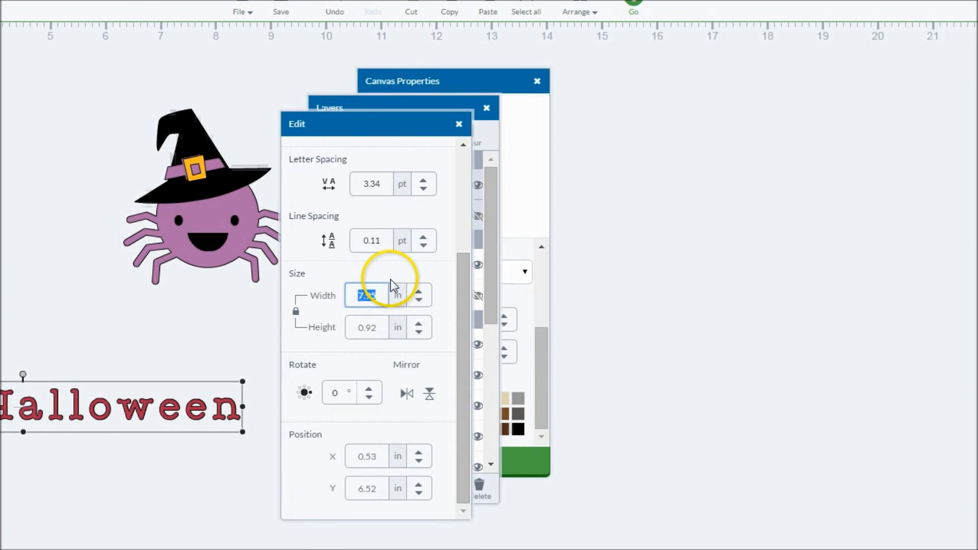
pyautogui.write('6')
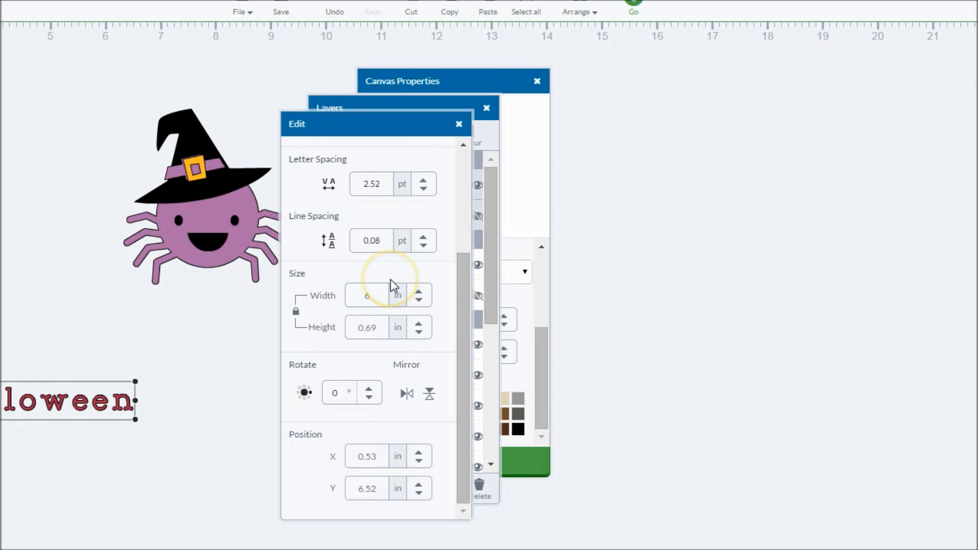
# Reduce the letter spacing of the "Happy Halloween" text to -1 pt
pyautogui.scroll(-1, 406, 356)
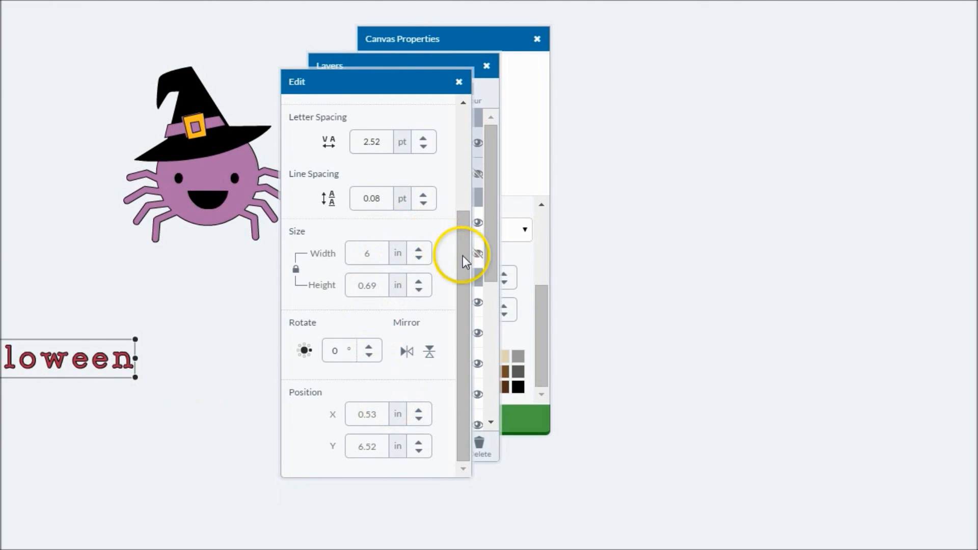
pyautogui.moveTo(460, 264); pyautogui.dragTo(452, 219)
pyautogui.click(423, 218)
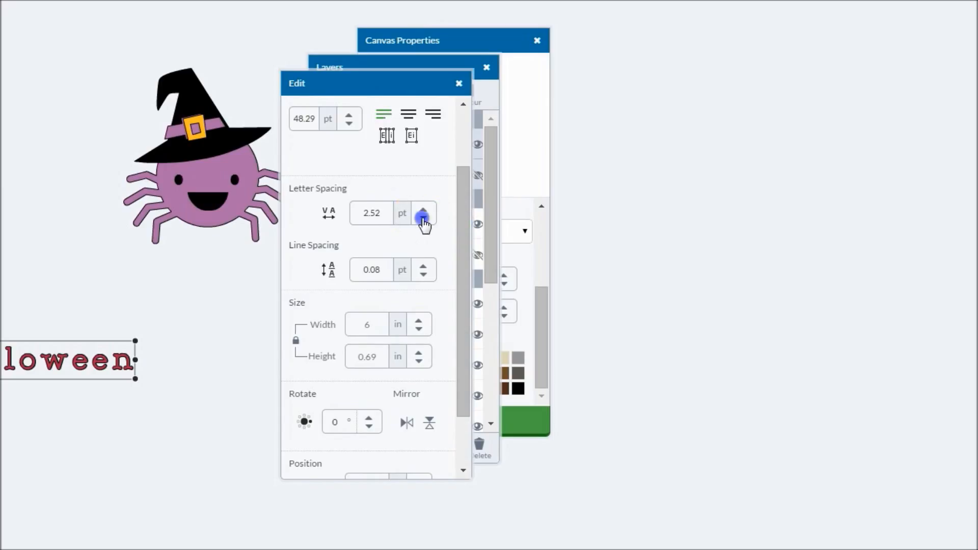
pyautogui.click(423, 218)
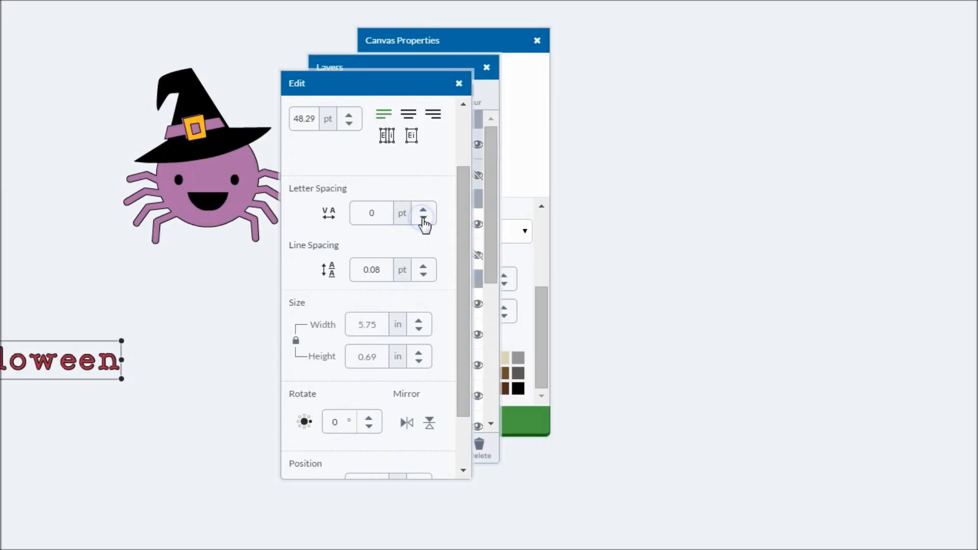
pyautogui.click(423, 218)
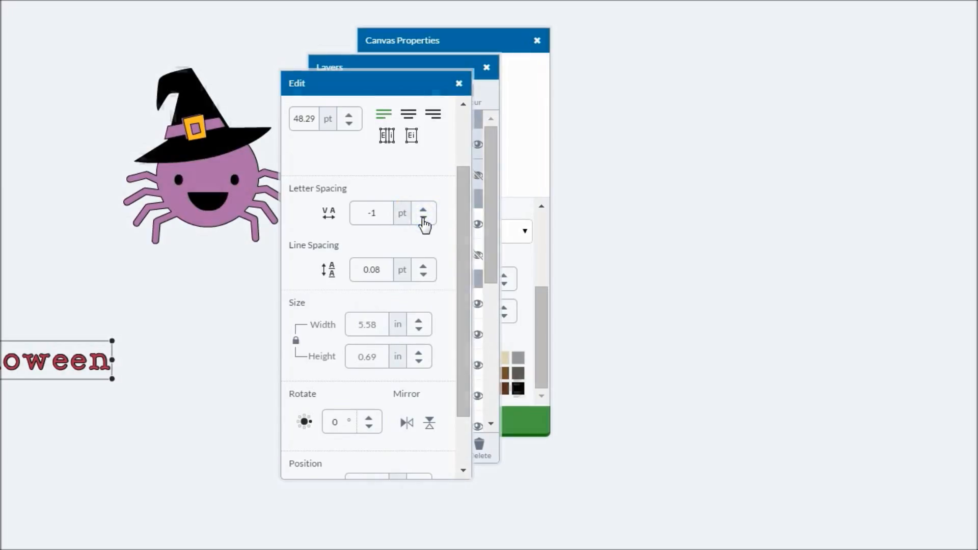
pyautogui.click(423, 219)
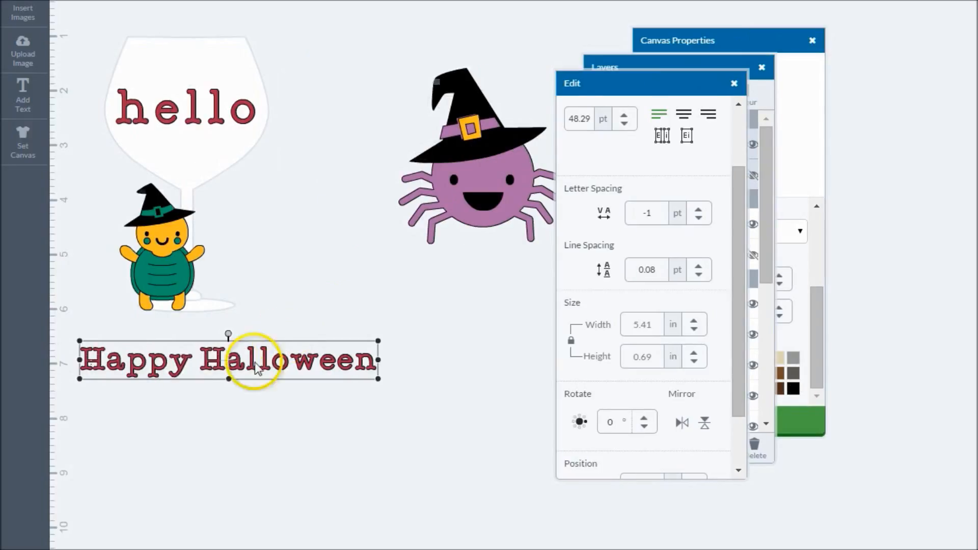
# Break "Happy Halloween" onto two lines before "Halloween" and set its line spacing to -1 pt
pyautogui.doubleClick(209, 361)
pyautogui.click(120, 278)
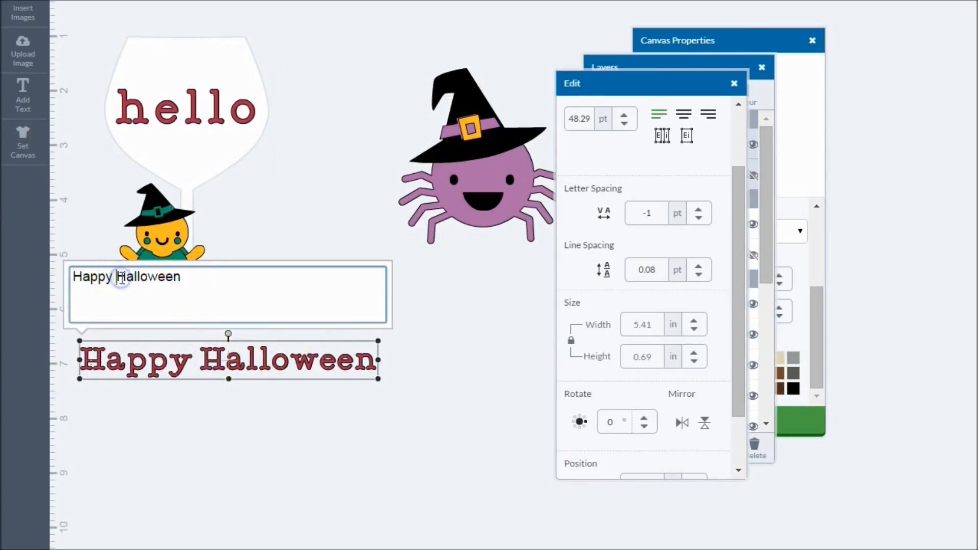
pyautogui.press('Return')
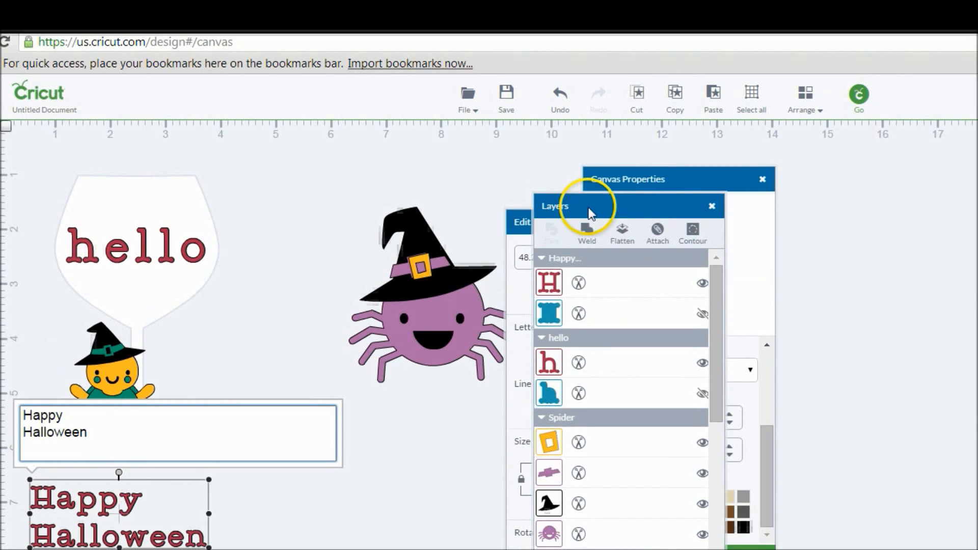
pyautogui.click(513, 218)
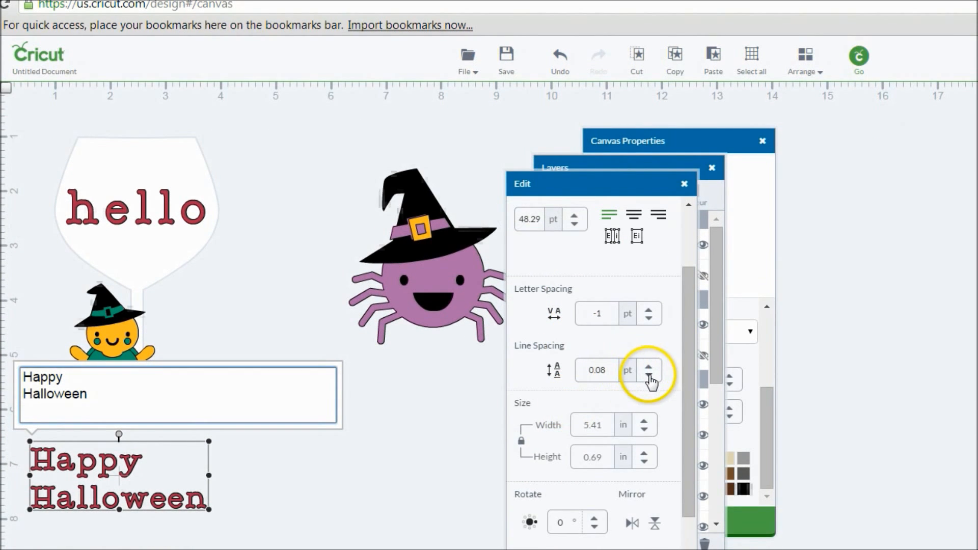
pyautogui.click(649, 376)
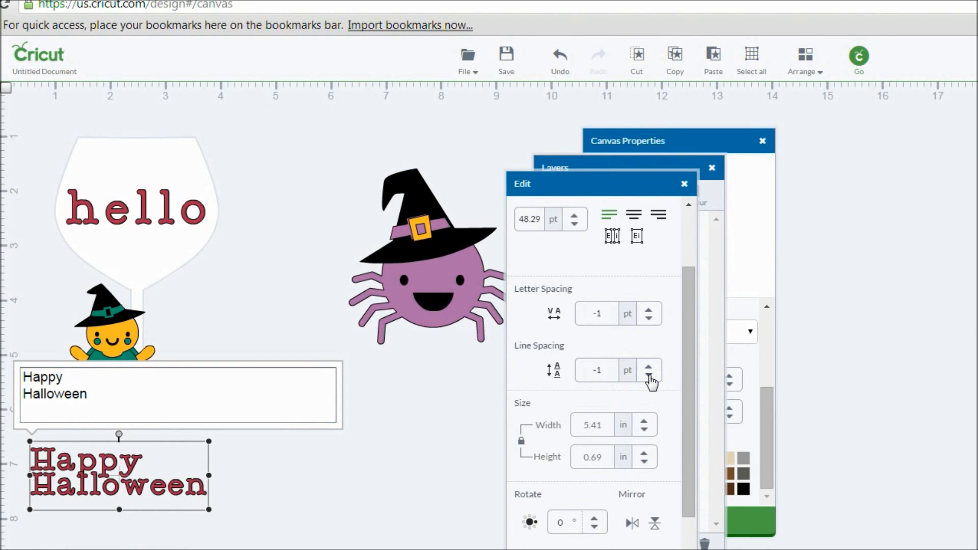
pyautogui.click(87, 477)
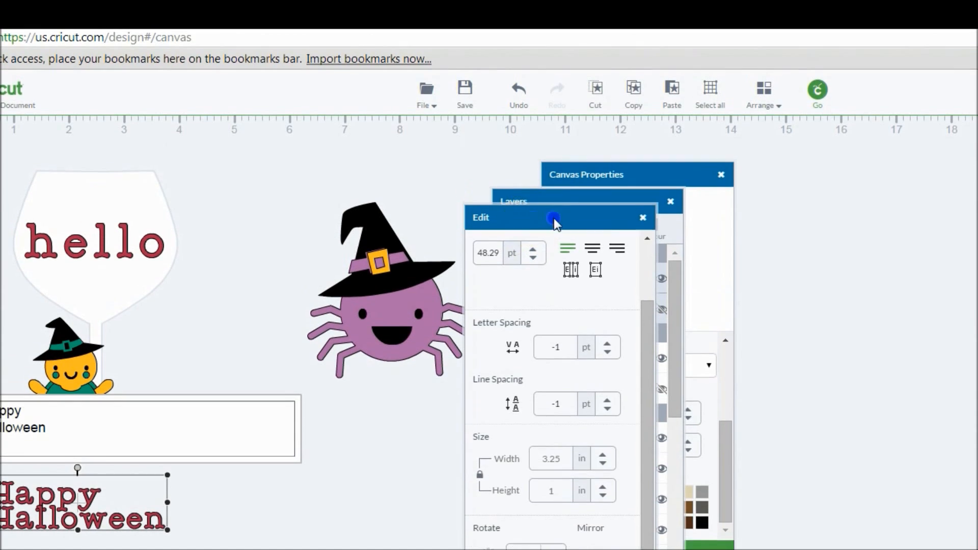
# Reposition the Edit window closer to the design, over the spider's lower part, with its font settings in view
pyautogui.moveTo(556, 96); pyautogui.dragTo(657, 92)
pyautogui.click(106, 360)
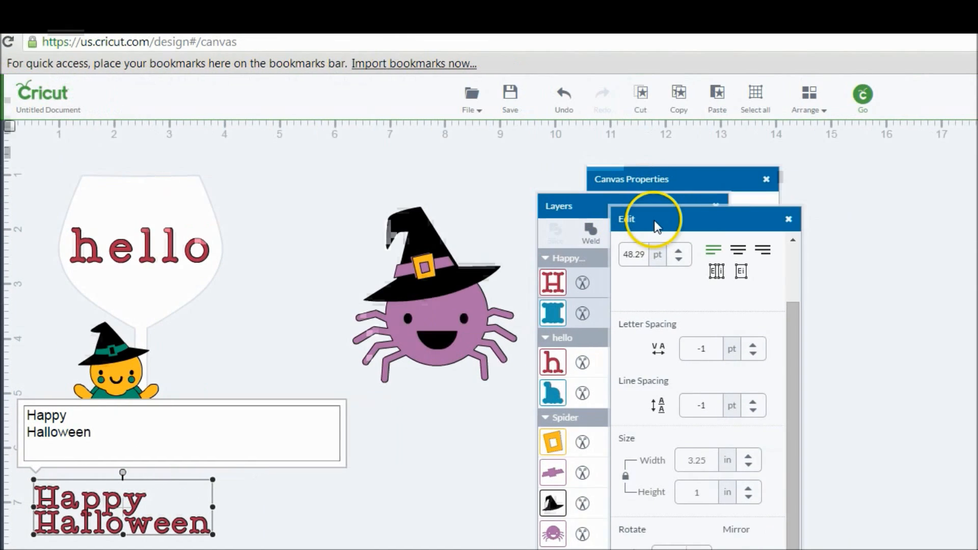
pyautogui.moveTo(700, 134); pyautogui.dragTo(793, 232)
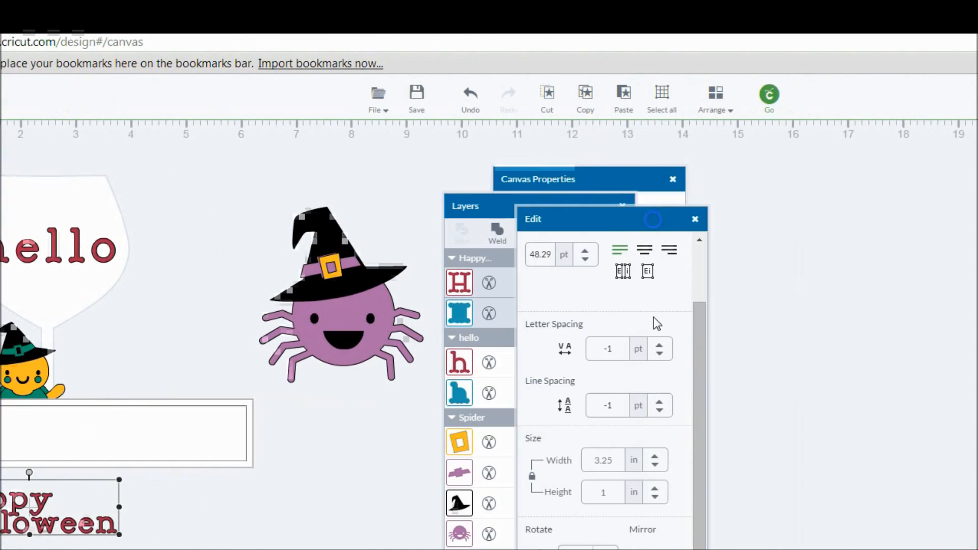
pyautogui.moveTo(700, 389); pyautogui.dragTo(705, 280)
pyautogui.moveTo(643, 218); pyautogui.dragTo(316, 351)
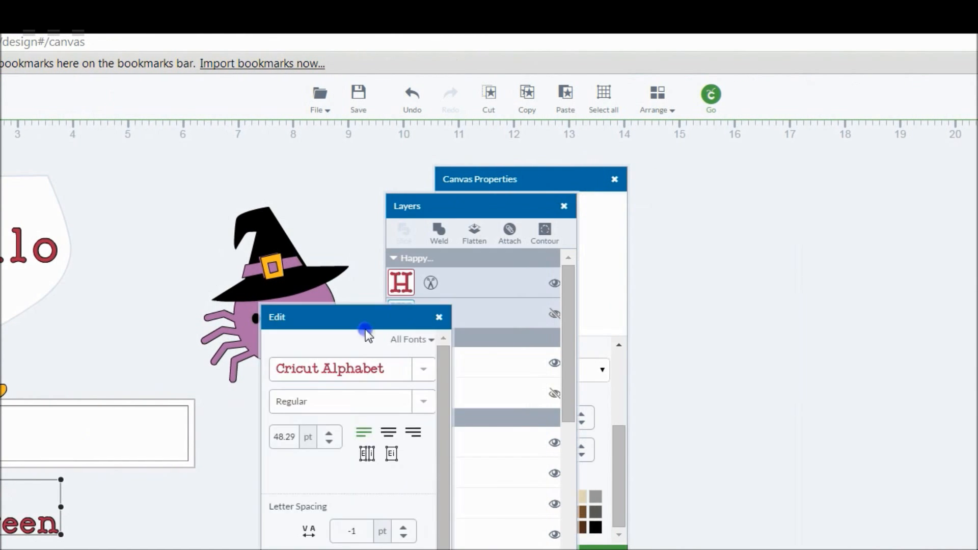
# Search the font list for "kg" and apply KG Beneath Your Beautiful to the "Happy Halloween" text
pyautogui.click(283, 395)
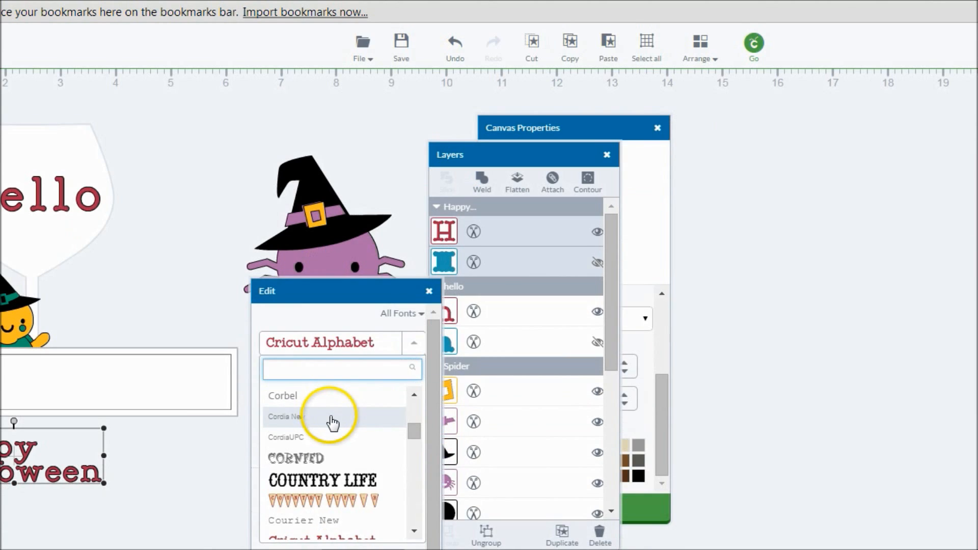
pyautogui.scroll(-4, 331, 466)
pyautogui.scroll(-10, 332, 422)
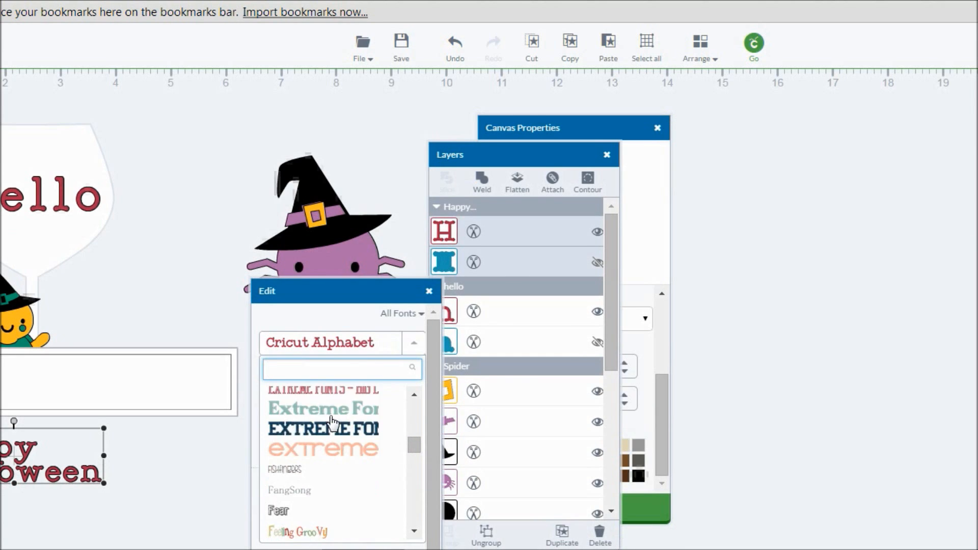
pyautogui.scroll(-5, 332, 422)
pyautogui.click(316, 368)
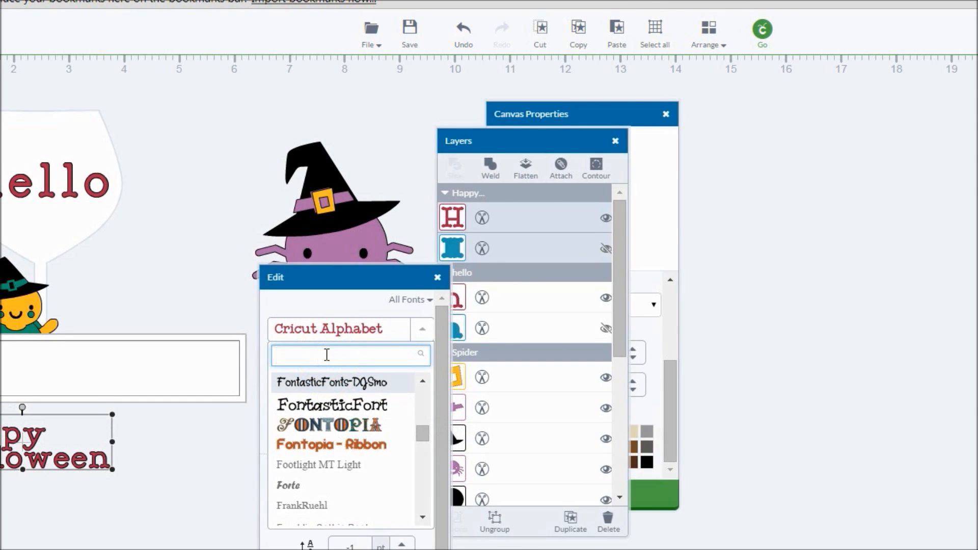
pyautogui.write('kg')
pyautogui.click(334, 383)
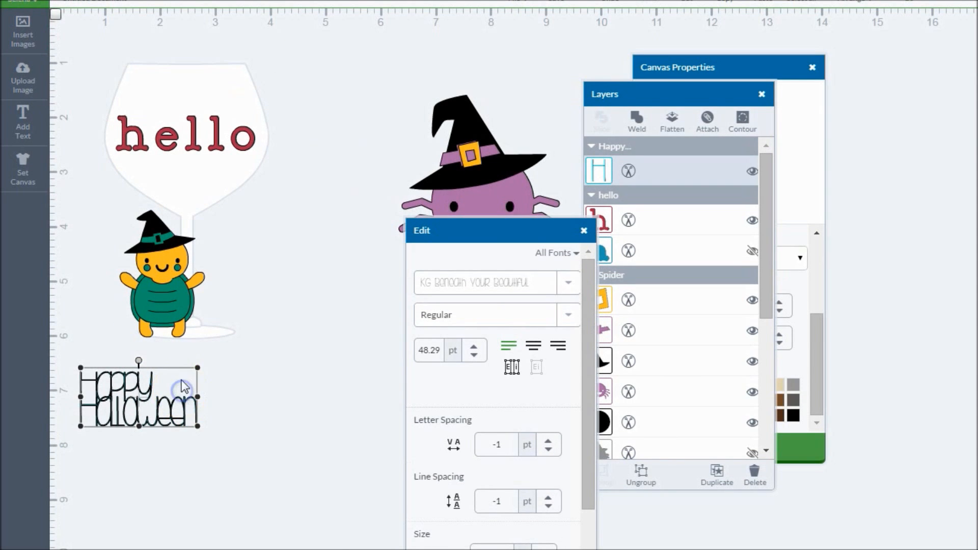
# Remove the line break so that "Happy Halloween" is on a single line
pyautogui.doubleClick(184, 387)
pyautogui.click(127, 308)
pyautogui.press('Delete')
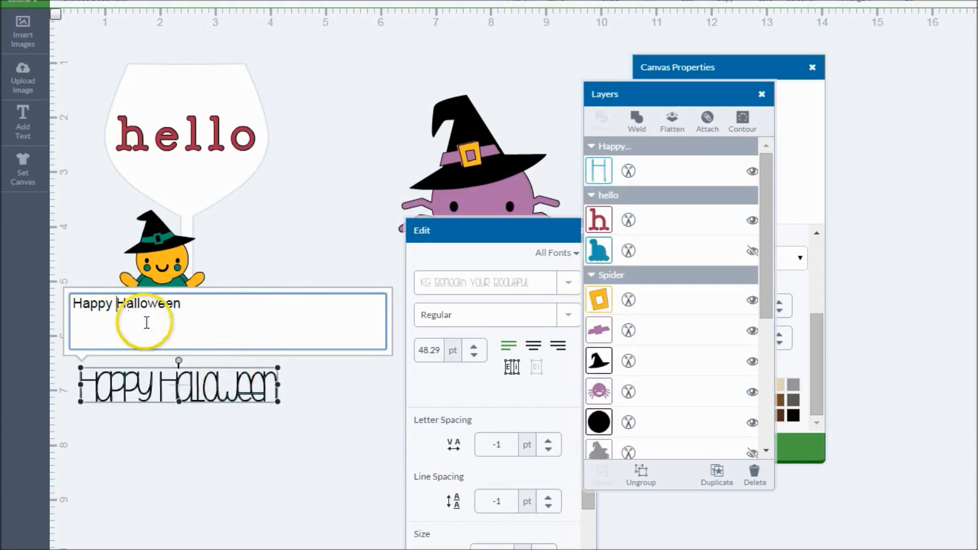
# Filter the font list to System Fonts and look through the fonts it offers
pyautogui.click(557, 282)
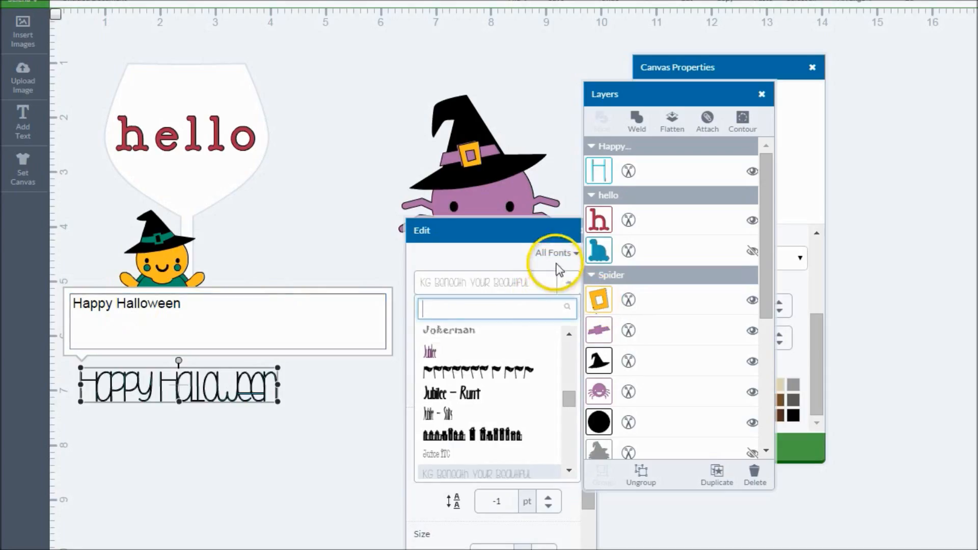
pyautogui.click(549, 253)
pyautogui.click(551, 253)
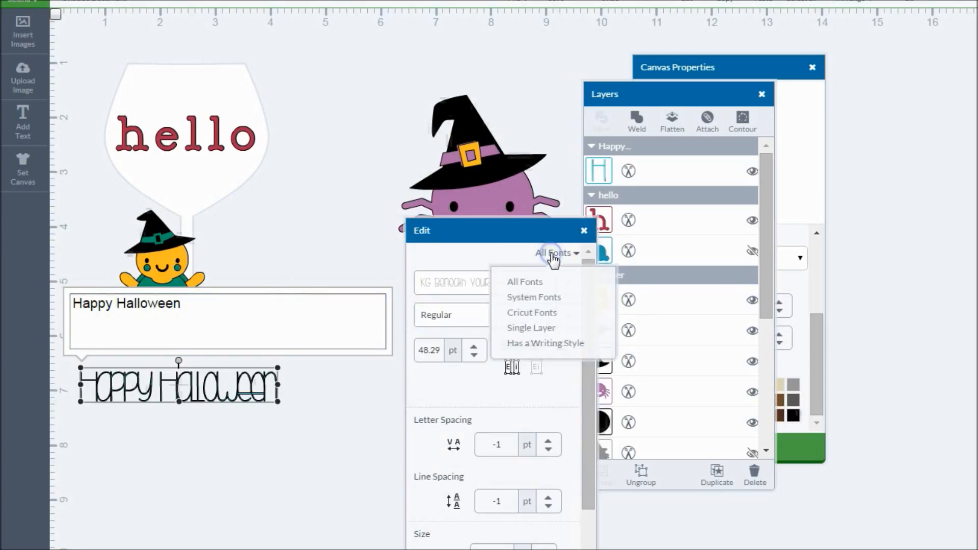
pyautogui.click(548, 255)
pyautogui.click(539, 301)
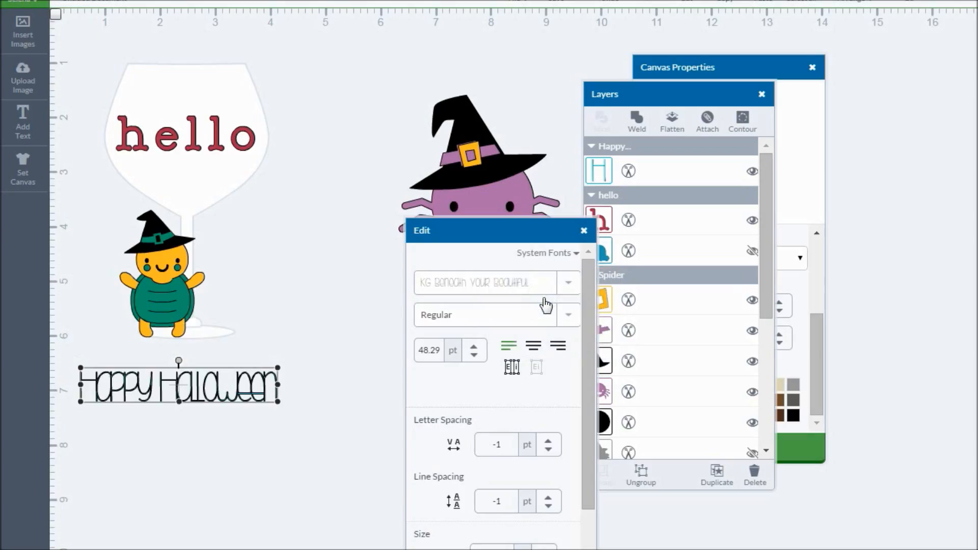
pyautogui.click(560, 283)
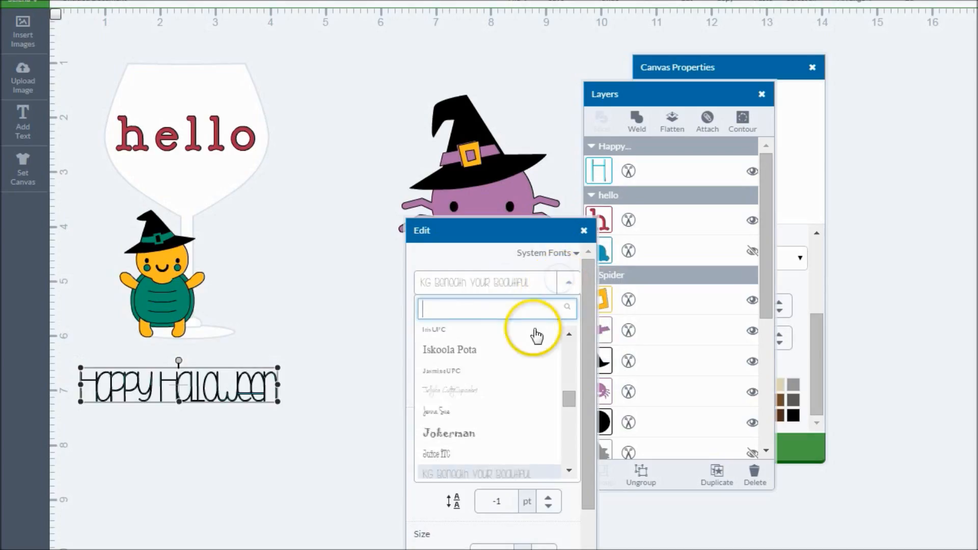
pyautogui.moveTo(569, 395); pyautogui.dragTo(566, 336)
pyautogui.scroll(-3, 489, 359)
pyautogui.scroll(5, 485, 360)
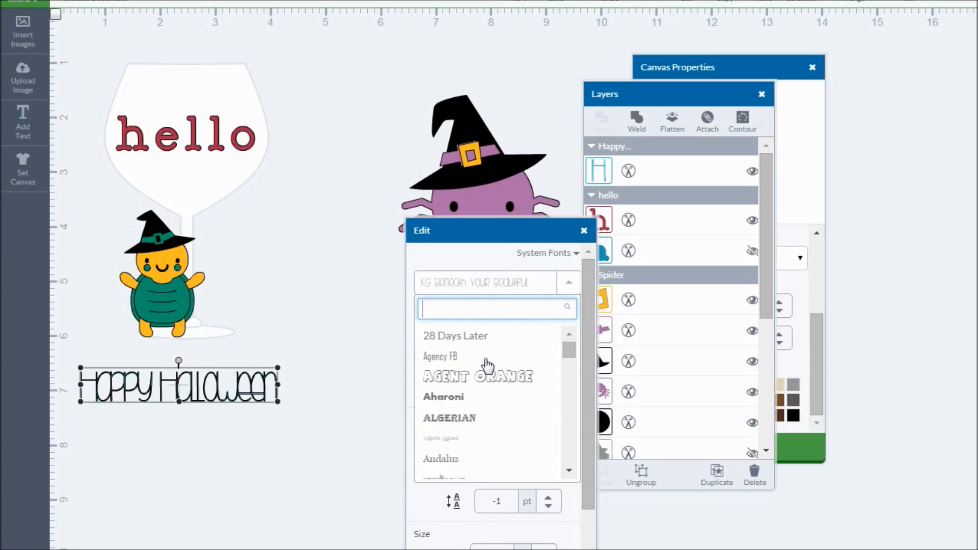
pyautogui.click(525, 261)
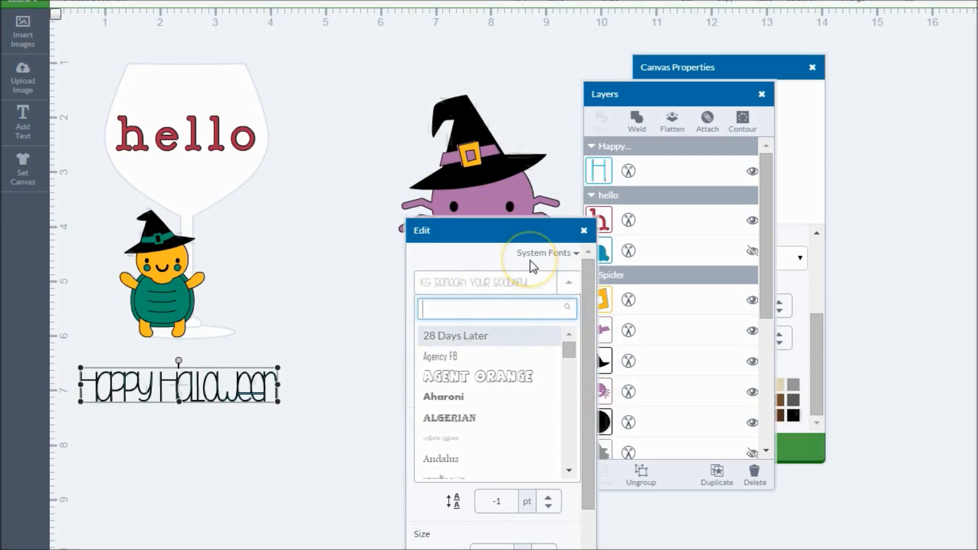
# Filter the fonts to Cricut Fonts and apply the first 3 Birds font to the "Happy Halloween" text
pyautogui.click(542, 255)
pyautogui.click(544, 257)
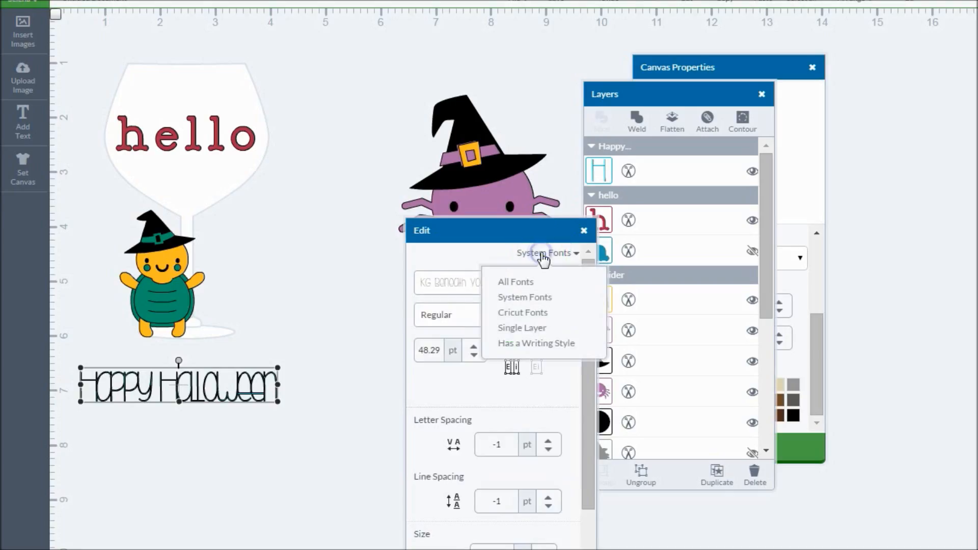
pyautogui.click(527, 313)
pyautogui.click(536, 285)
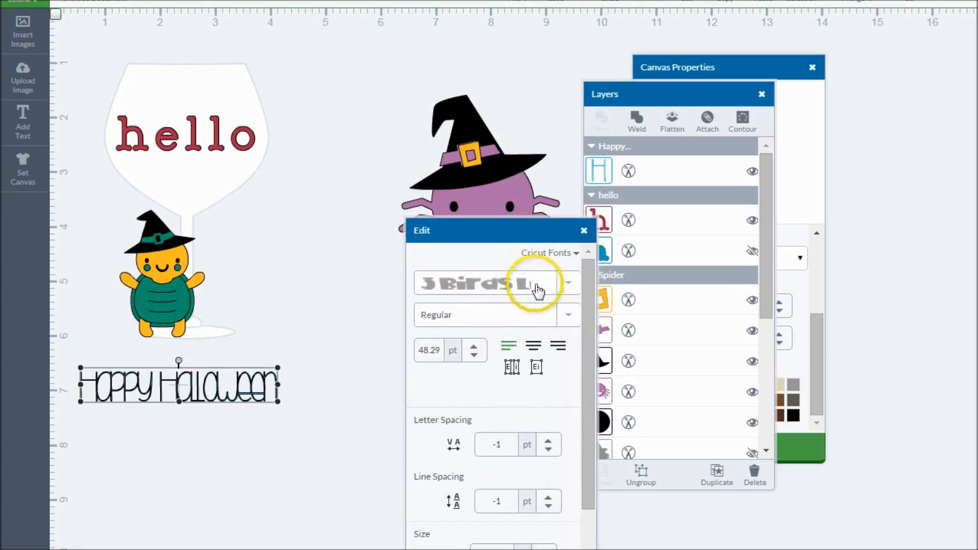
pyautogui.click(520, 339)
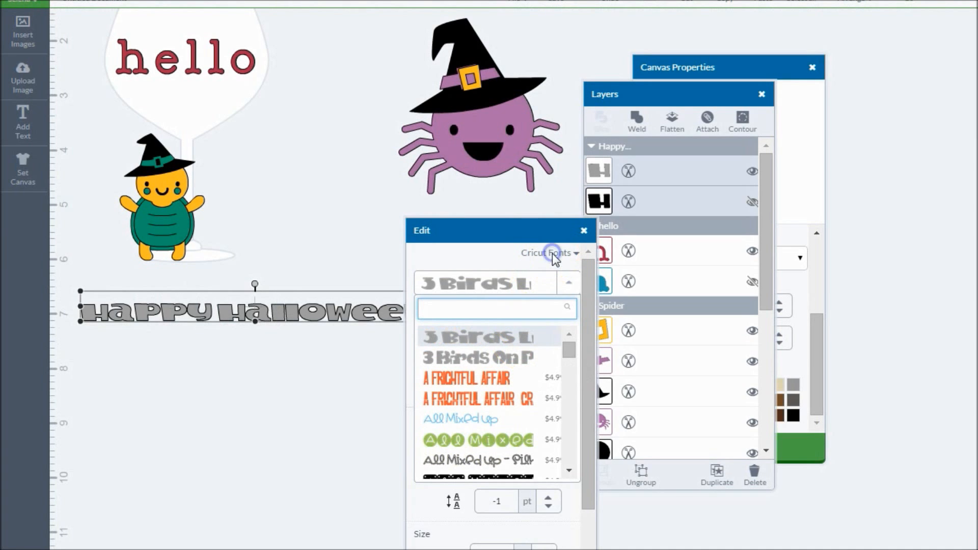
# Filter the fonts to Single Layer and apply 28 Days Later to the "Happy Halloween" text
pyautogui.click(552, 253)
pyautogui.click(528, 329)
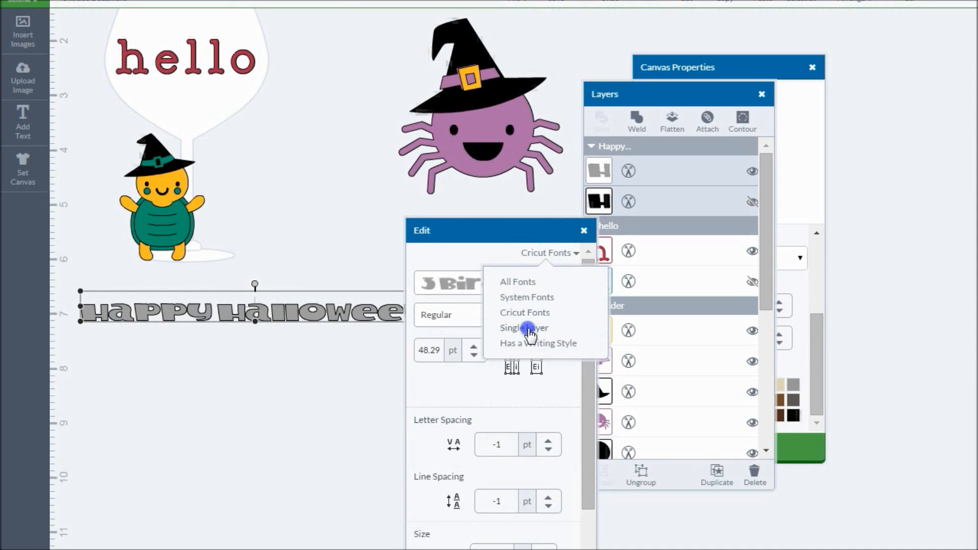
pyautogui.click(503, 283)
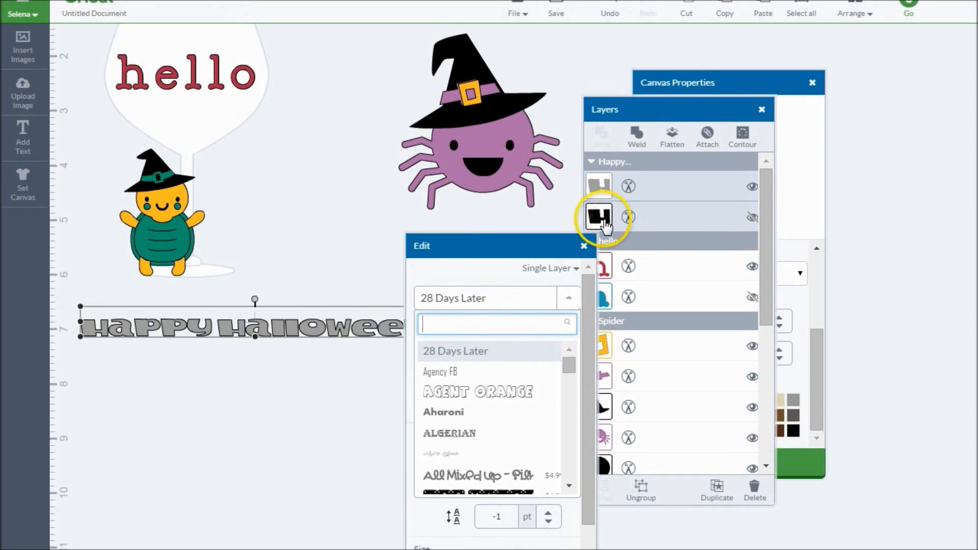
pyautogui.click(552, 270)
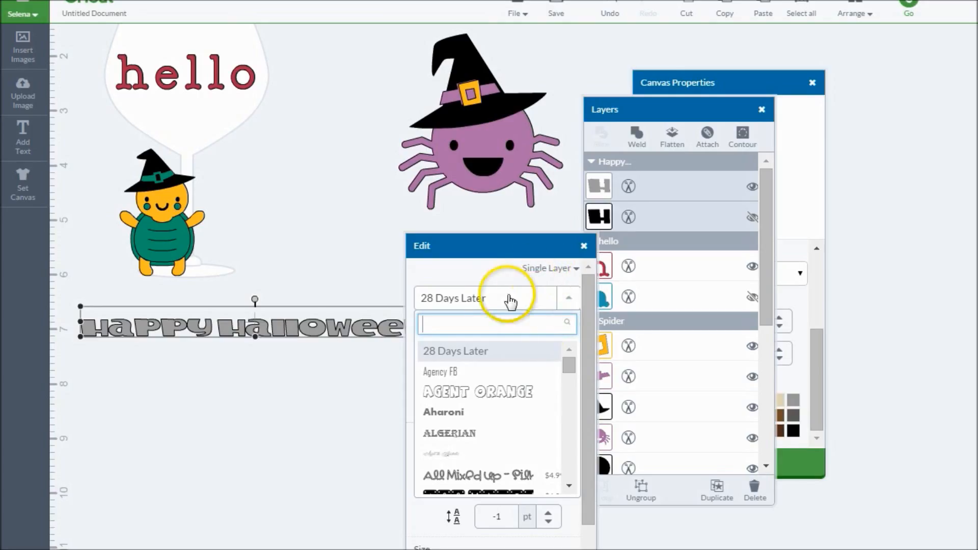
pyautogui.click(490, 306)
pyautogui.click(237, 325)
pyautogui.doubleClick(292, 328)
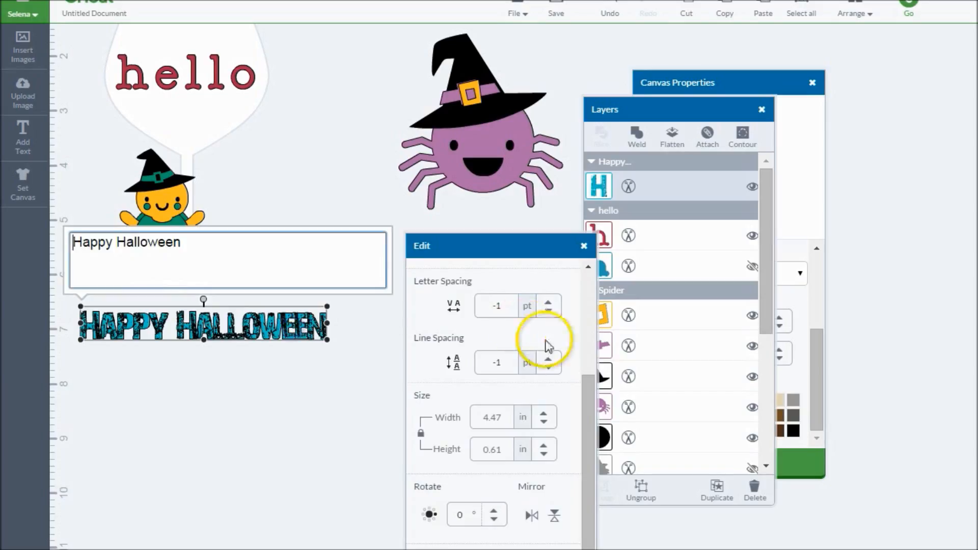
# Filter the fonts to Has a Writing Style and apply All Mixed Up in the Writing style to "Happy Halloween"
pyautogui.moveTo(584, 389); pyautogui.dragTo(571, 279)
pyautogui.click(567, 279)
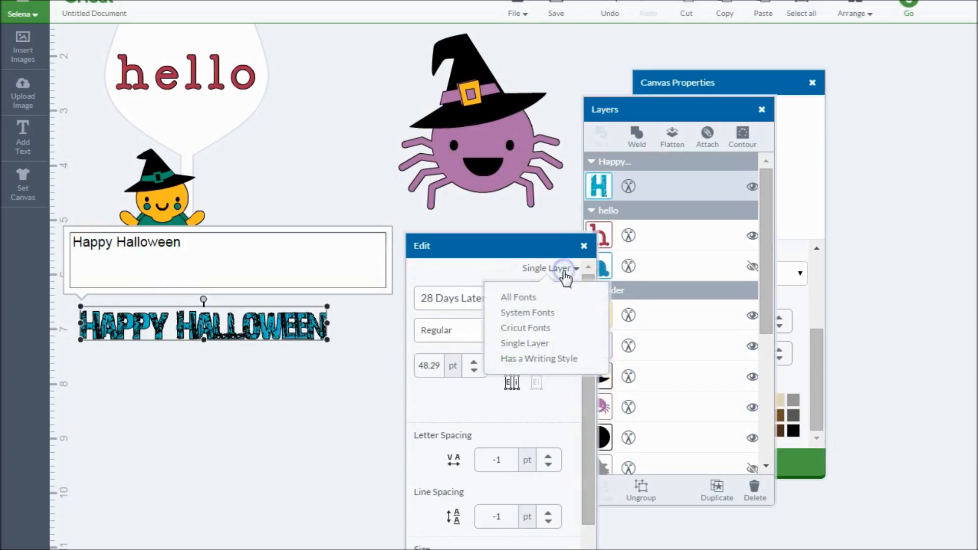
pyautogui.click(539, 364)
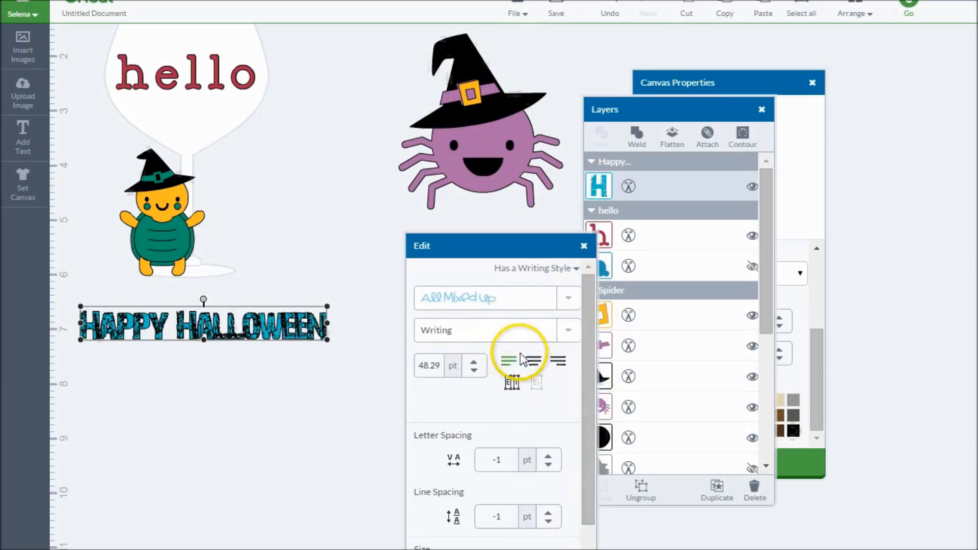
pyautogui.moveTo(229, 326); pyautogui.dragTo(236, 343)
pyautogui.scroll(-2, 467, 415)
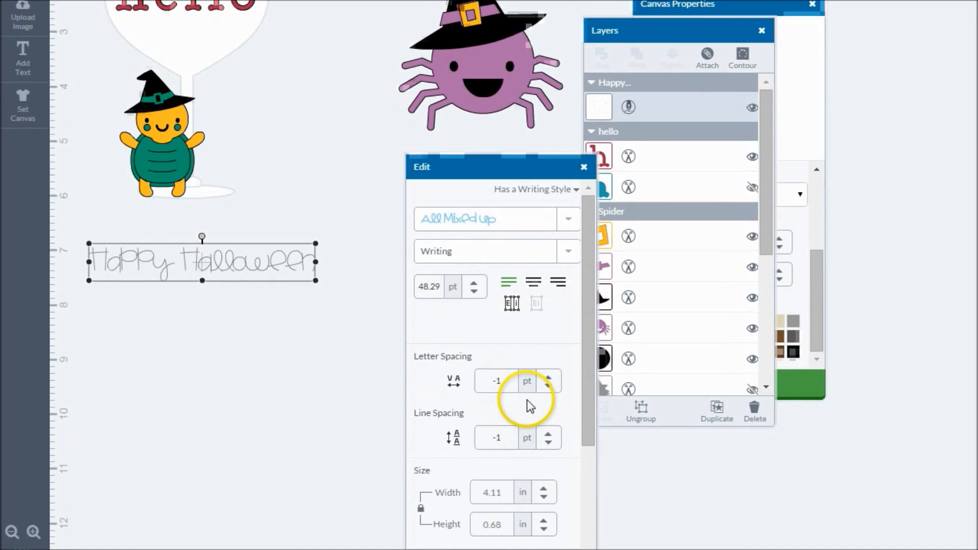
# Set the "Happy Halloween" text's letter spacing to 2 pt and move the text slightly down
pyautogui.click(549, 377)
pyautogui.click(549, 377)
pyautogui.click(550, 378)
pyautogui.moveTo(256, 262); pyautogui.dragTo(260, 285)
pyautogui.scroll(1, 476, 217)
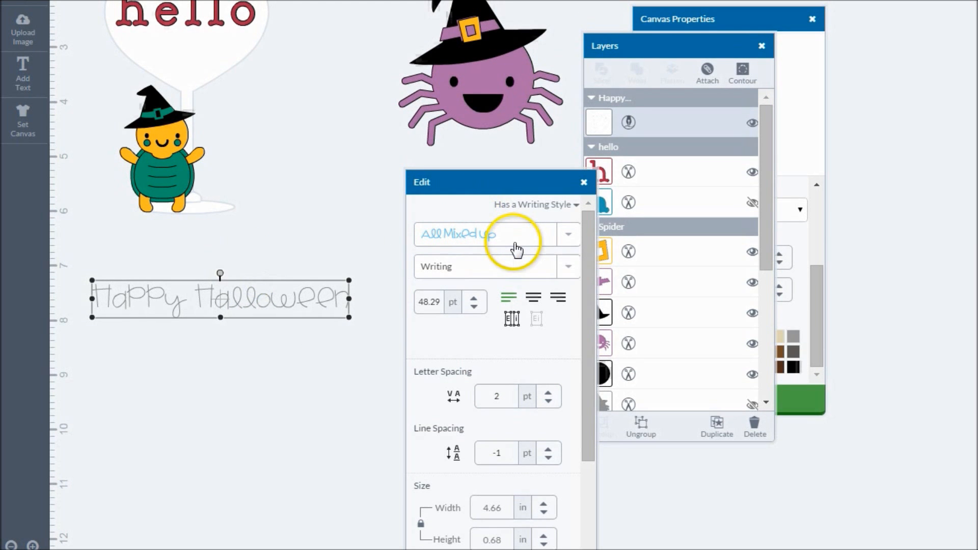
# Keep the fonts filtered to Has a Writing Style and apply the Soiree Lettering - Grac… font to the "Happy Halloween" text
pyautogui.click(541, 224)
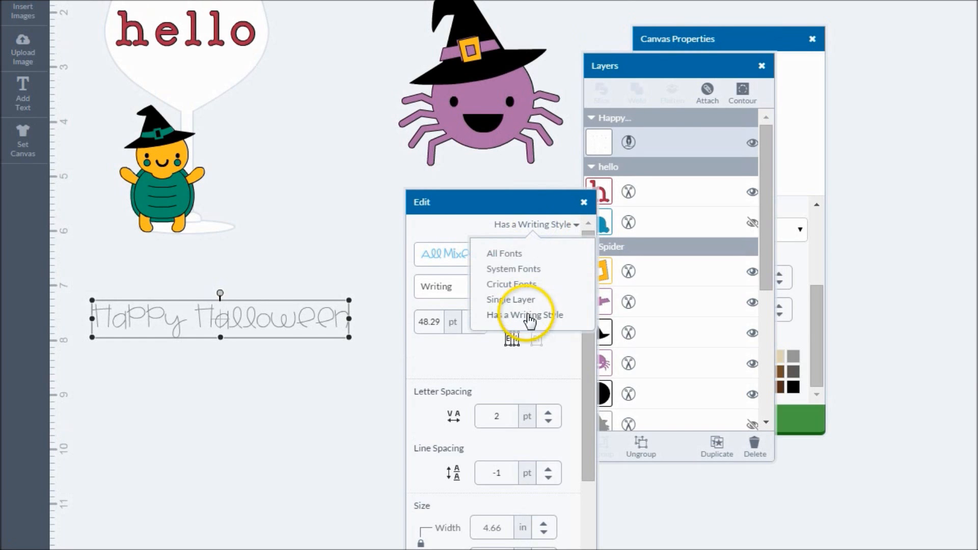
pyautogui.click(533, 313)
pyautogui.click(565, 254)
pyautogui.moveTo(572, 327); pyautogui.dragTo(571, 421)
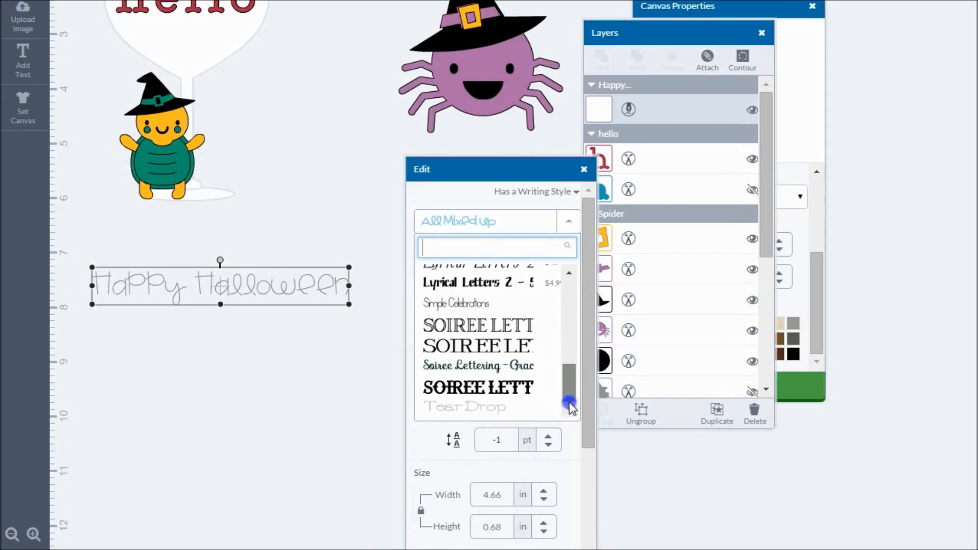
pyautogui.click(483, 366)
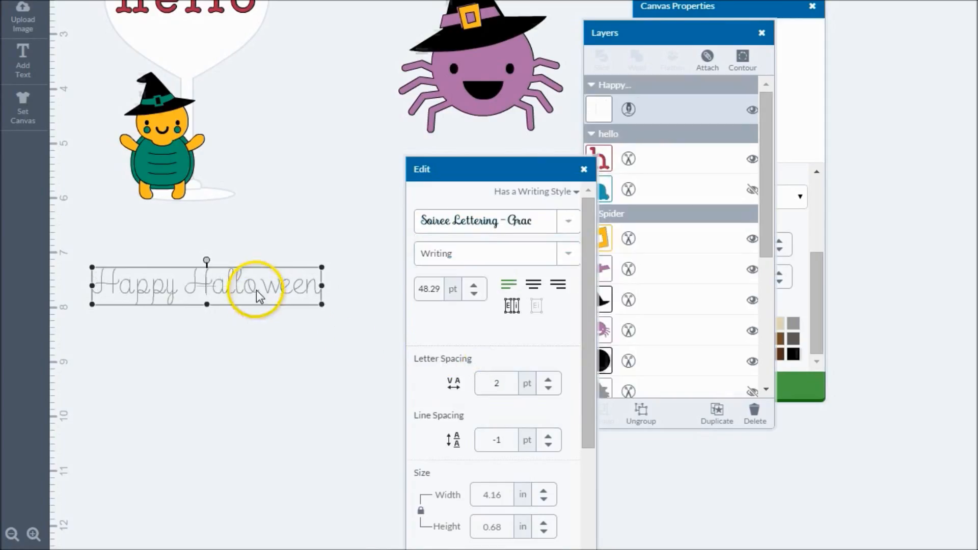
# Browse the full list of fonts that have a writing style, without choosing another font for "Happy Halloween"
pyautogui.click(575, 227)
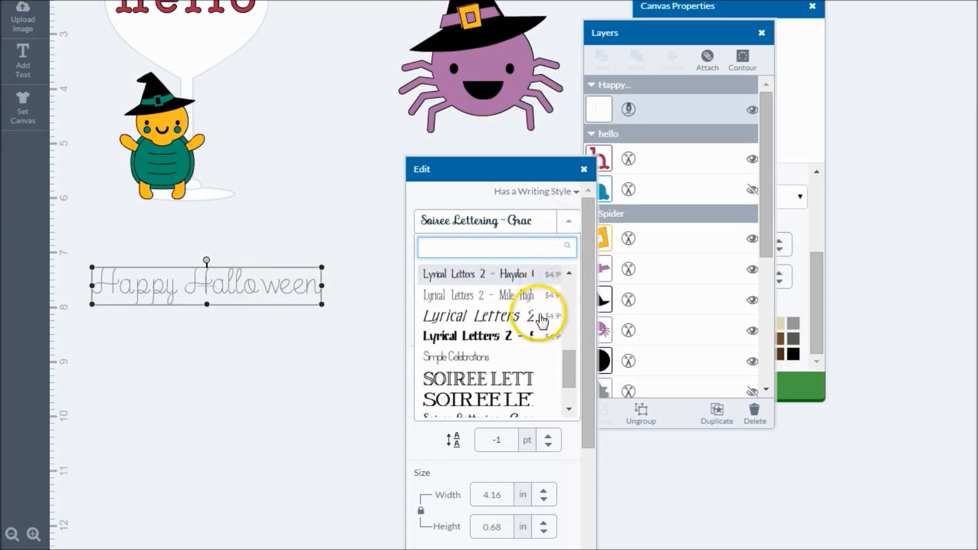
pyautogui.scroll(10, 540, 328)
pyautogui.scroll(-2, 533, 316)
pyautogui.scroll(-8, 527, 309)
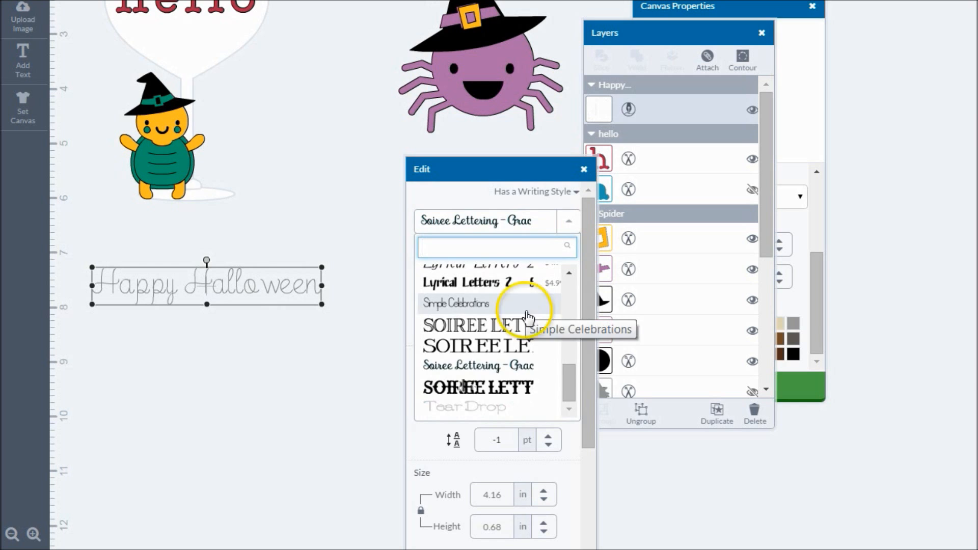
pyautogui.scroll(9, 519, 387)
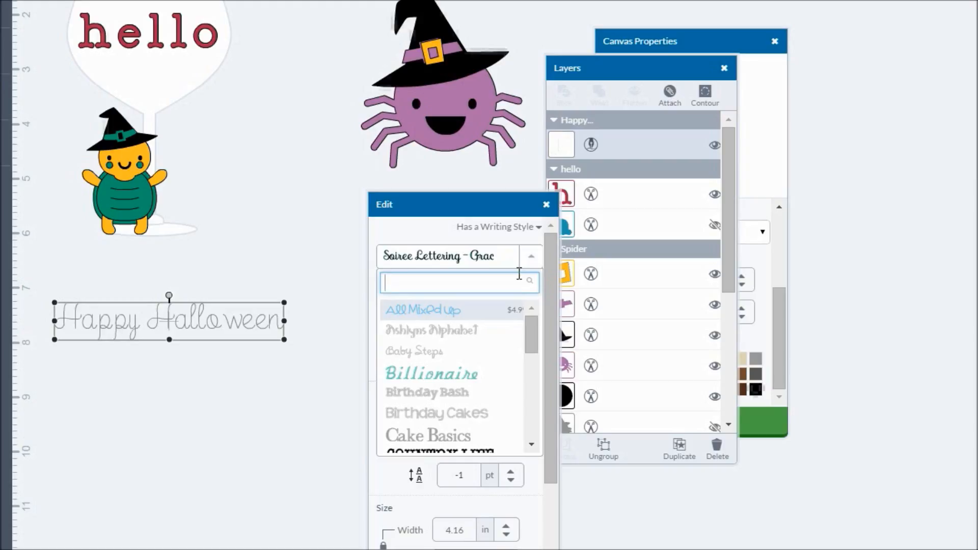
pyautogui.click(500, 280)
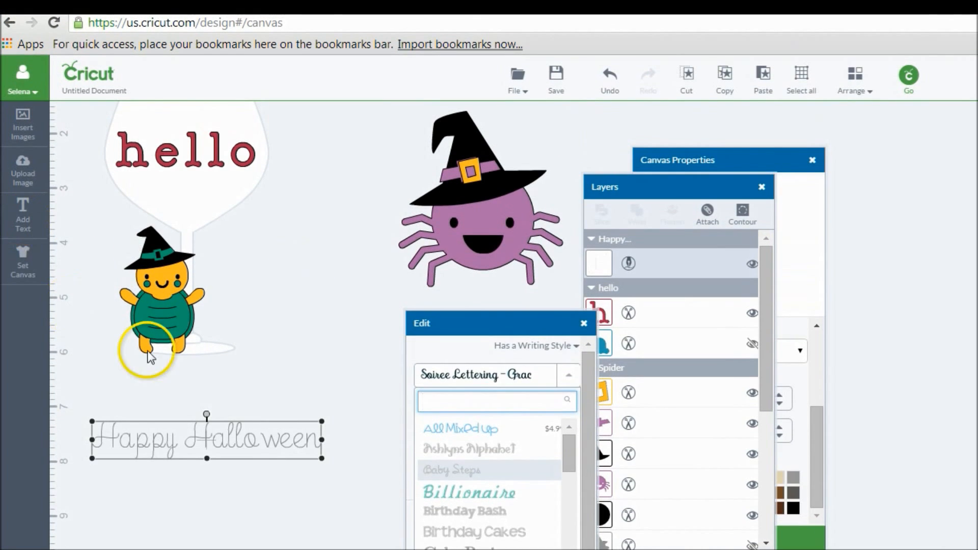
pyautogui.click(147, 232)
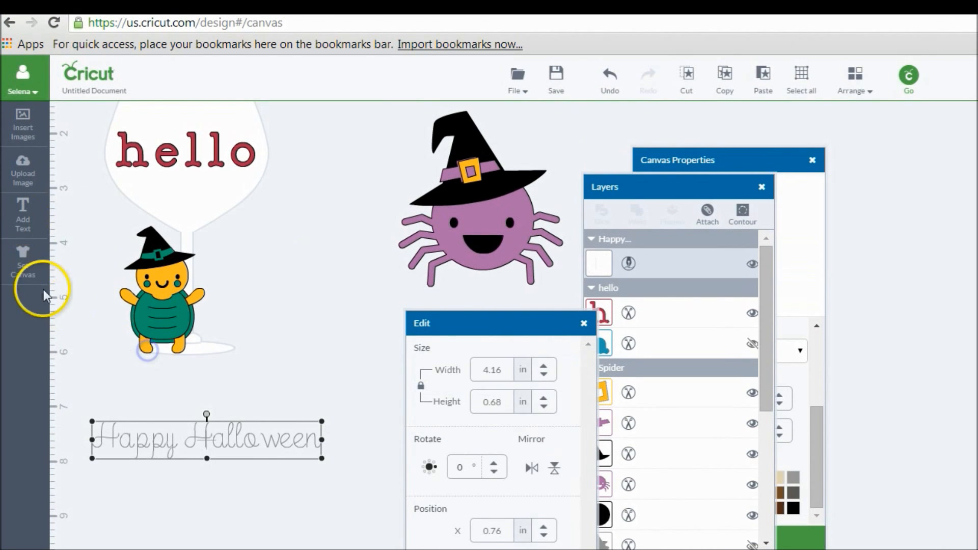
# View the available canvas types without picking one, and try zooming the canvas out and in
pyautogui.click(25, 262)
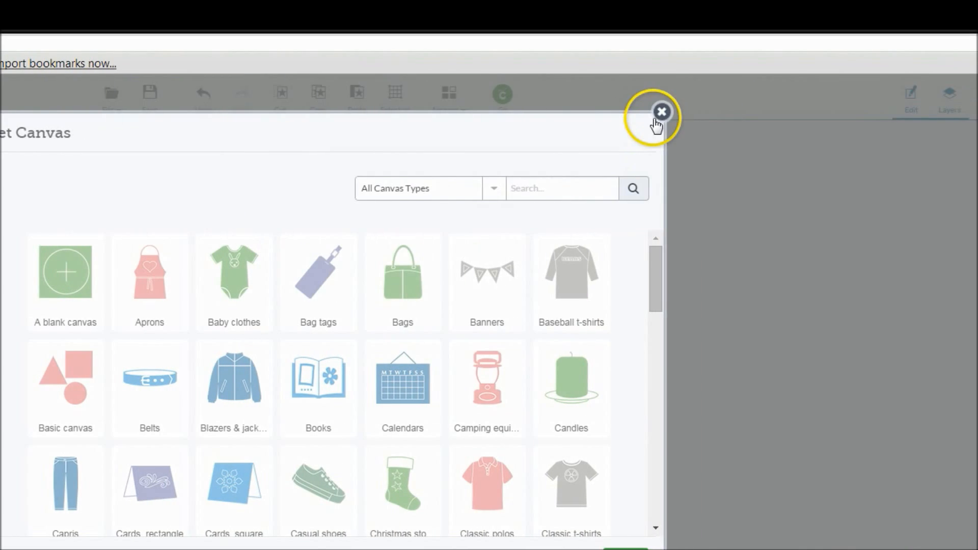
pyautogui.click(658, 115)
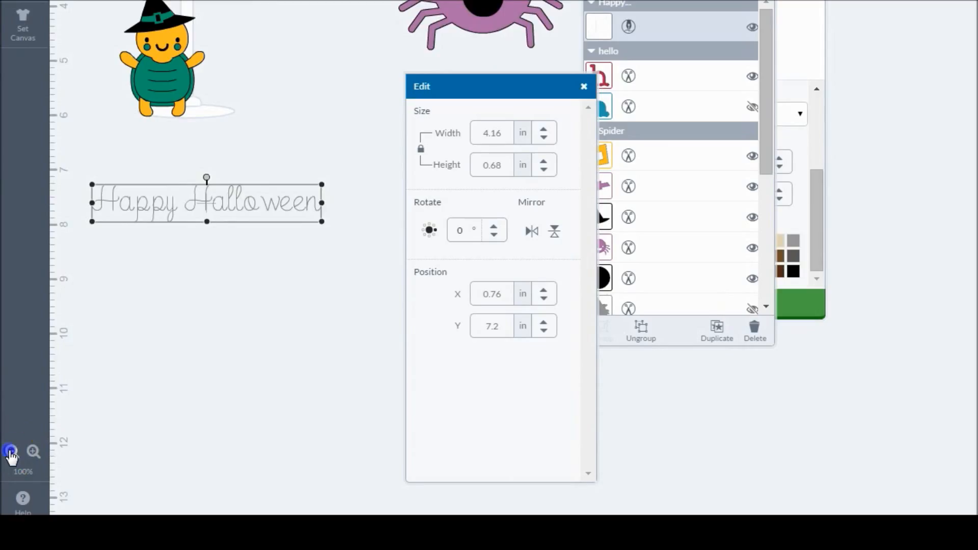
pyautogui.click(11, 451)
pyautogui.click(32, 451)
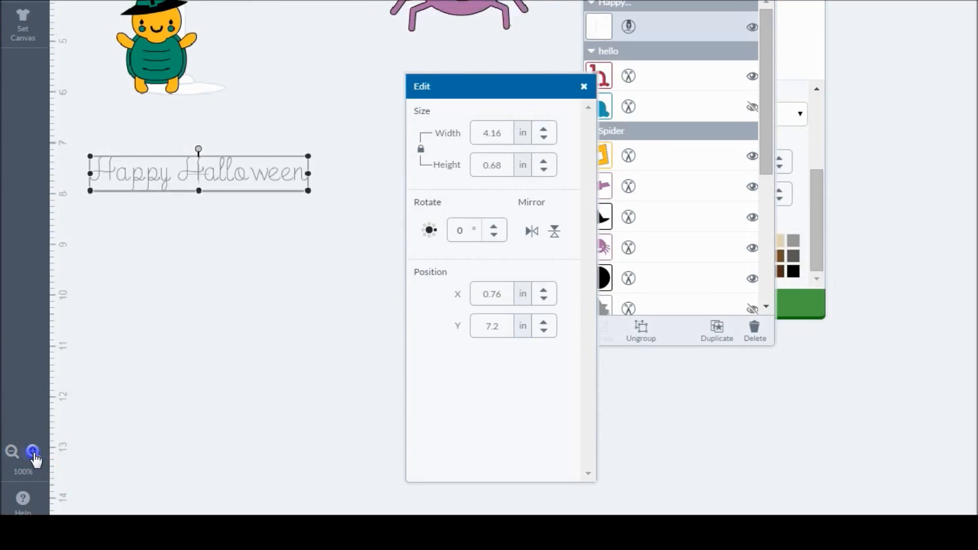
pyautogui.click(33, 452)
pyautogui.click(32, 451)
# Open the Cricut support site from Design Space and look over the Cricut Explore FAQ questions
pyautogui.click(21, 504)
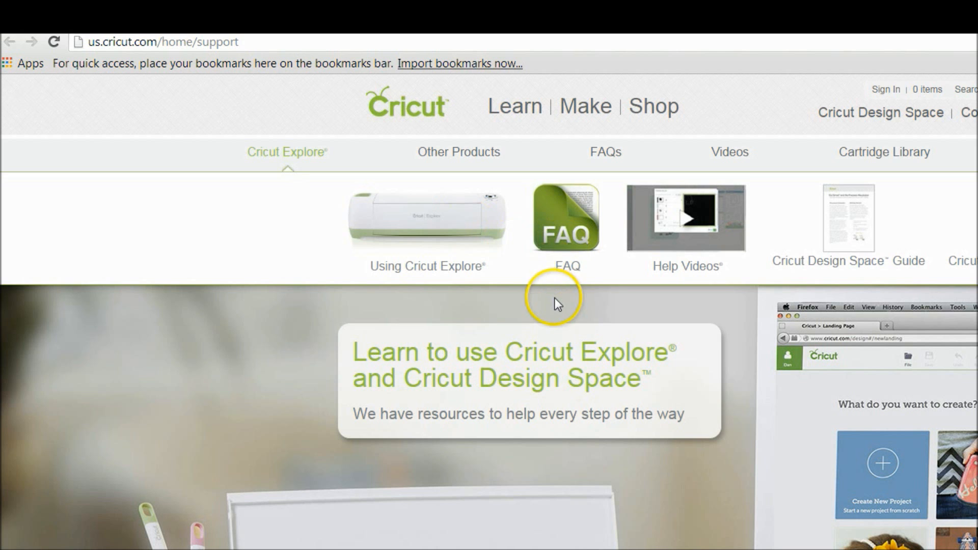
pyautogui.click(564, 259)
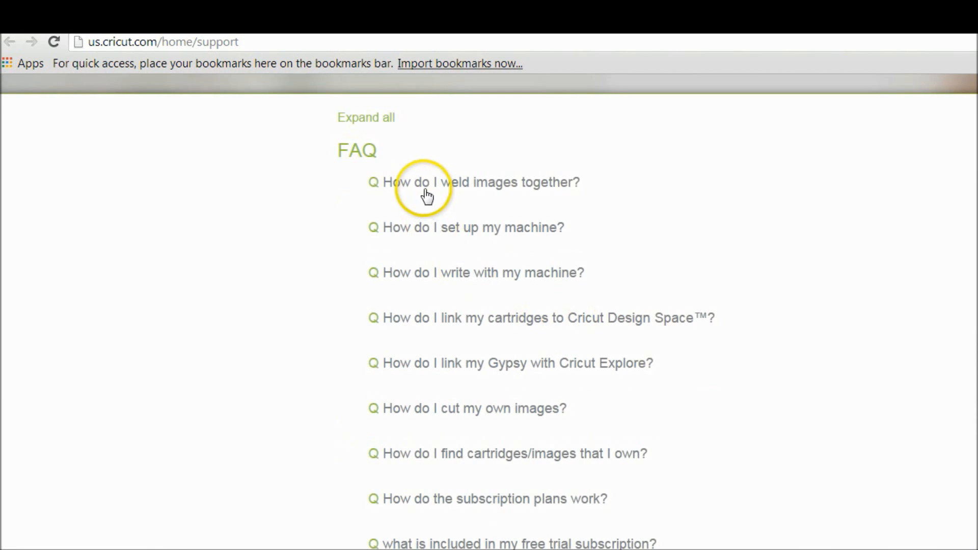
pyautogui.scroll(10, 458, 461)
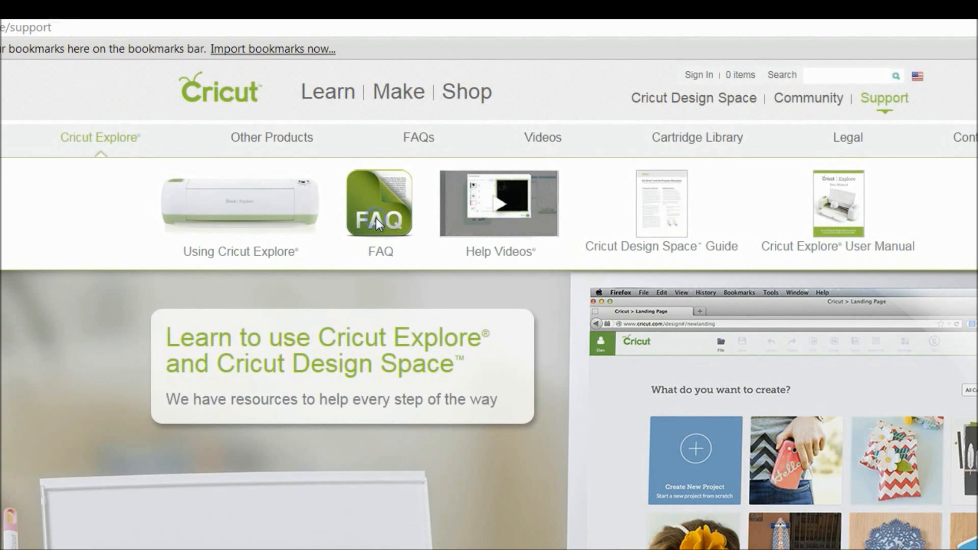
# Open the site's FAQs page and search Cricut Support for "weld"
pyautogui.click(376, 223)
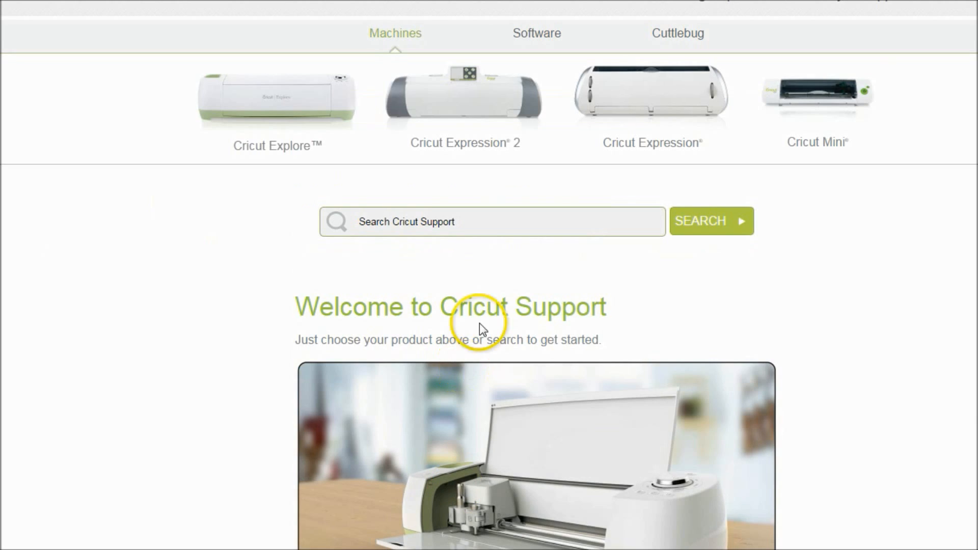
pyautogui.click(468, 220)
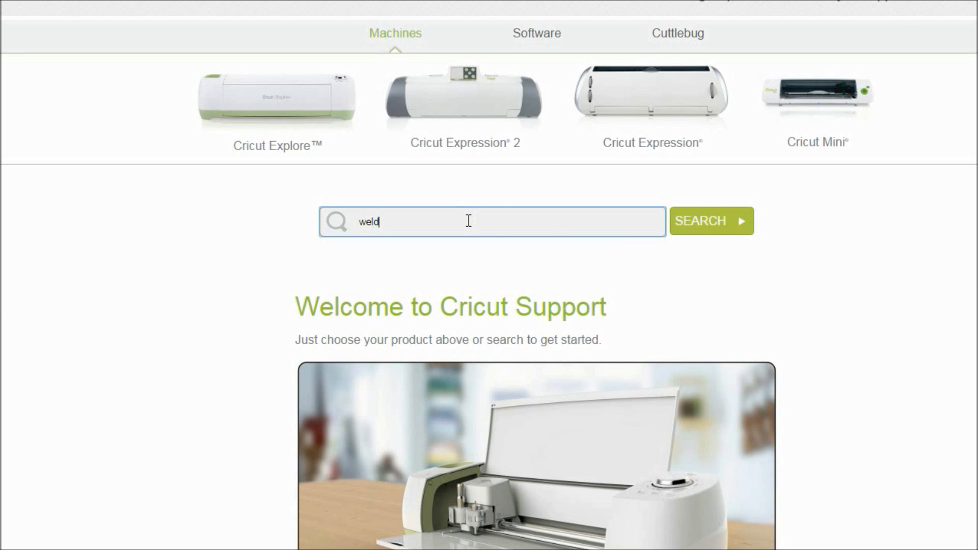
pyautogui.click(715, 220)
pyautogui.scroll(-4, 657, 272)
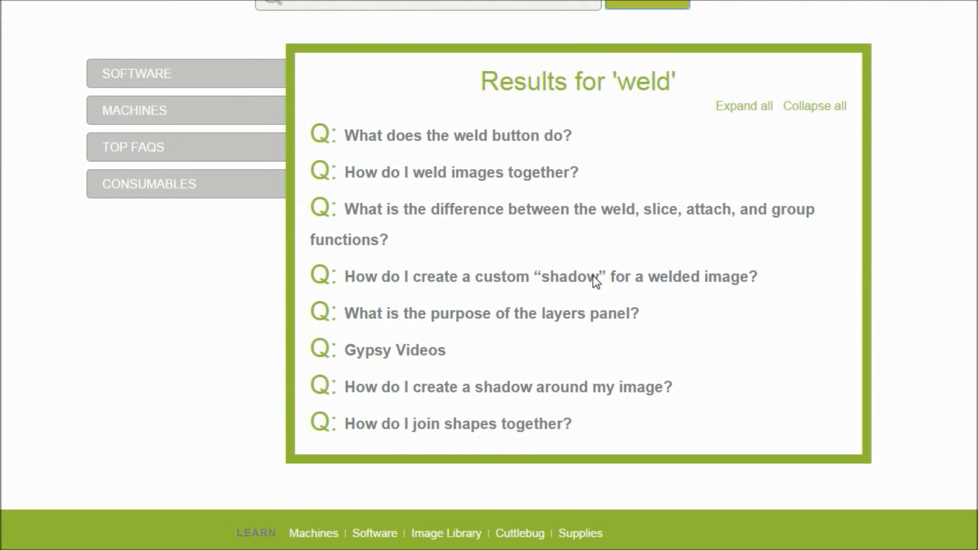
# Open and read the answer to "What does the weld button do?"
pyautogui.click(387, 222)
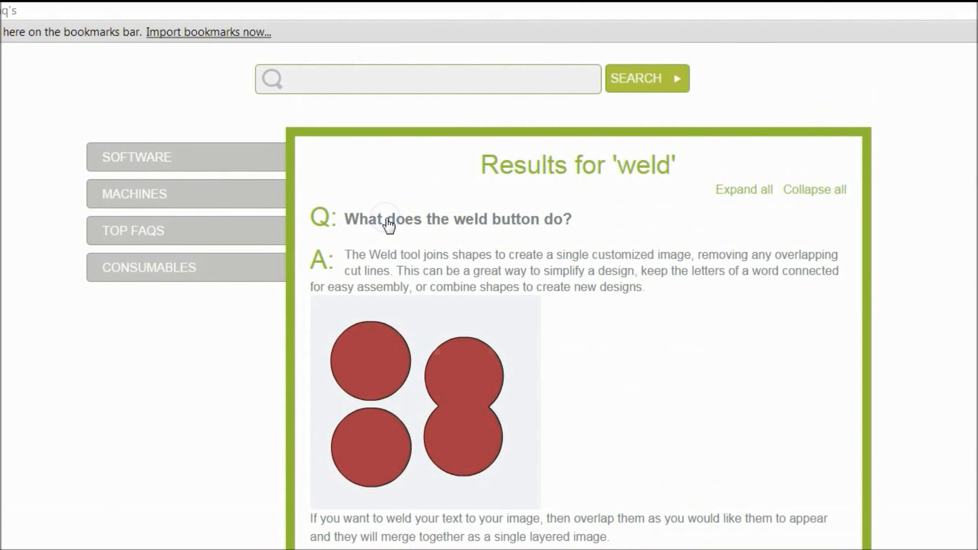
pyautogui.scroll(-8, 458, 408)
pyautogui.scroll(-5, 455, 405)
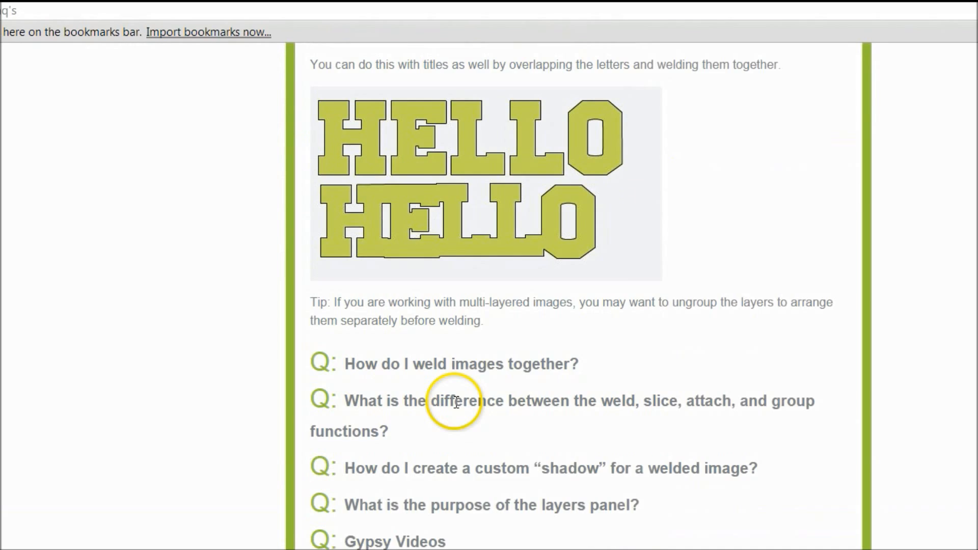
pyautogui.scroll(15, 455, 402)
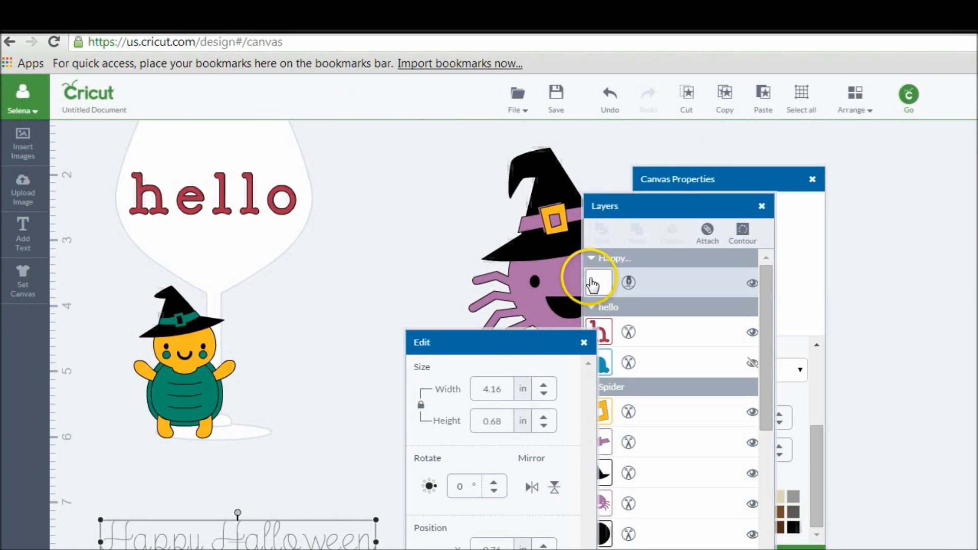
# Back in Design Space, select the turtle and rearrange the Edit, Layers and Canvas Properties panels so they cover less of the canvas
pyautogui.moveTo(533, 344); pyautogui.dragTo(652, 268)
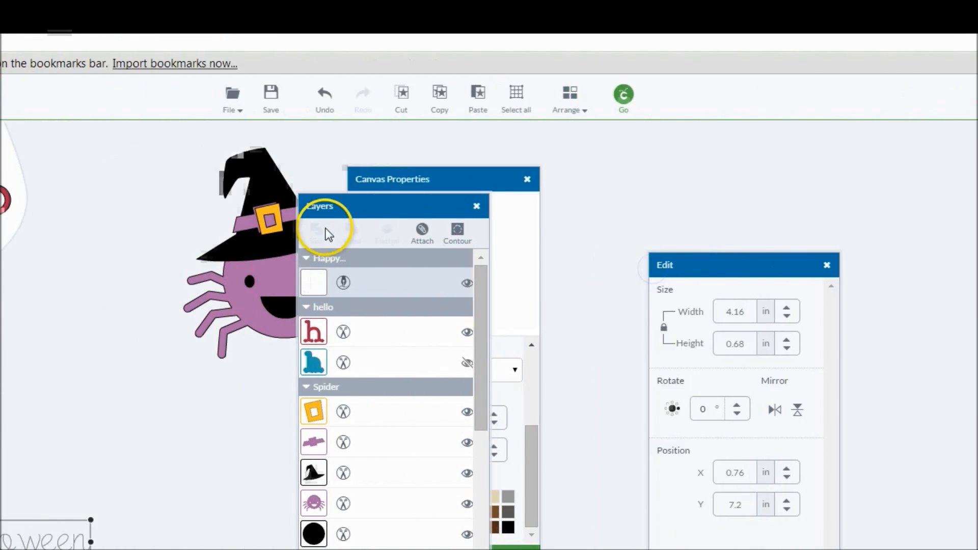
pyautogui.click(202, 311)
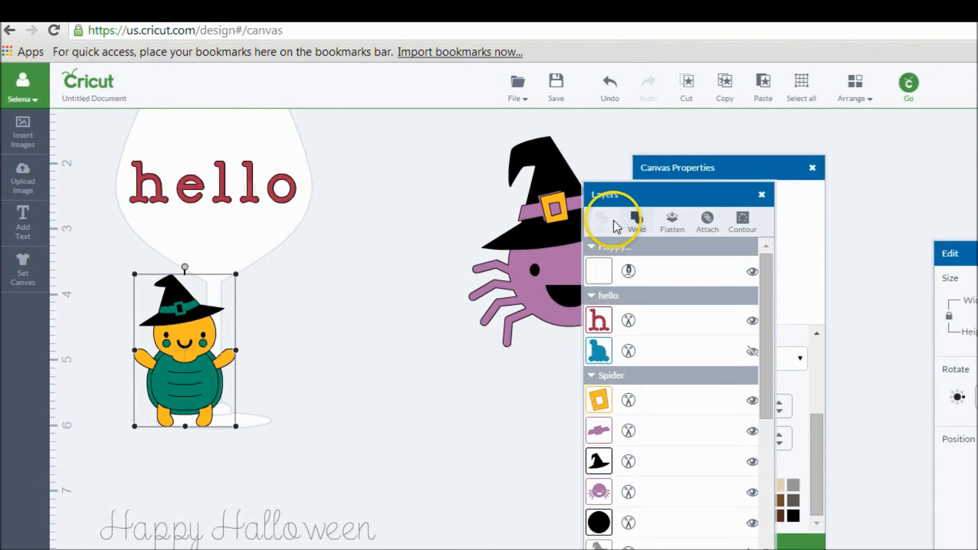
pyautogui.moveTo(616, 203); pyautogui.dragTo(445, 213)
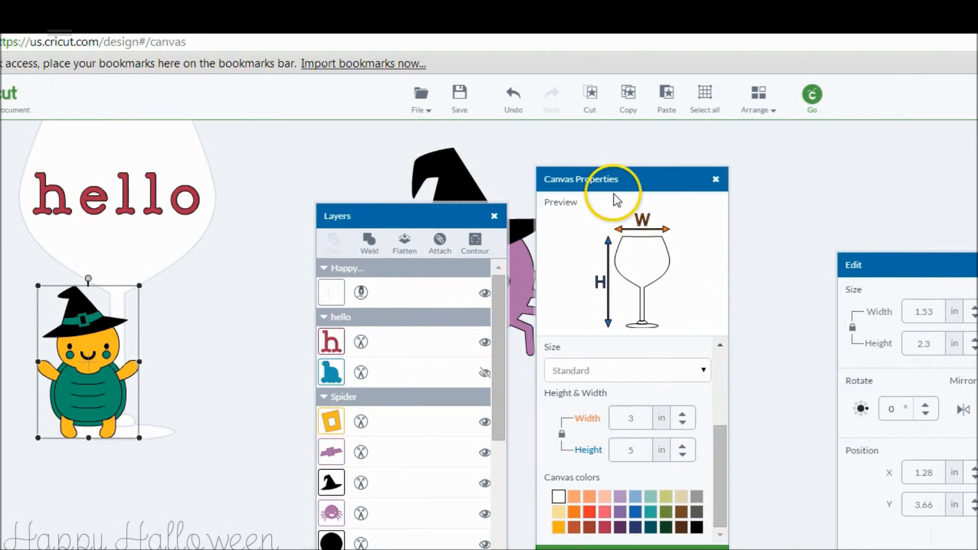
pyautogui.moveTo(617, 198); pyautogui.dragTo(638, 241)
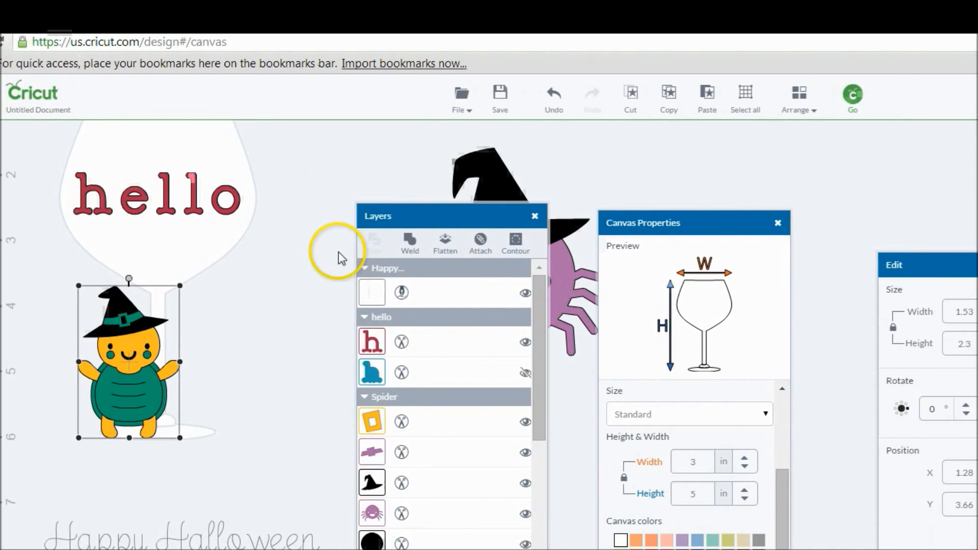
pyautogui.moveTo(445, 216); pyautogui.dragTo(641, 246)
# Select the spider's black hat and purple body layers together for the Slice tool
pyautogui.click(490, 268)
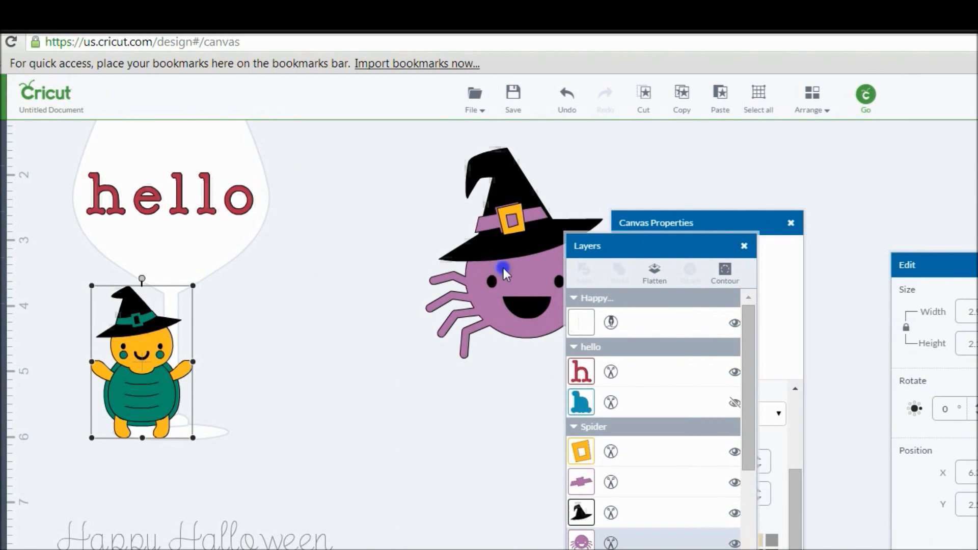
pyautogui.click(500, 195)
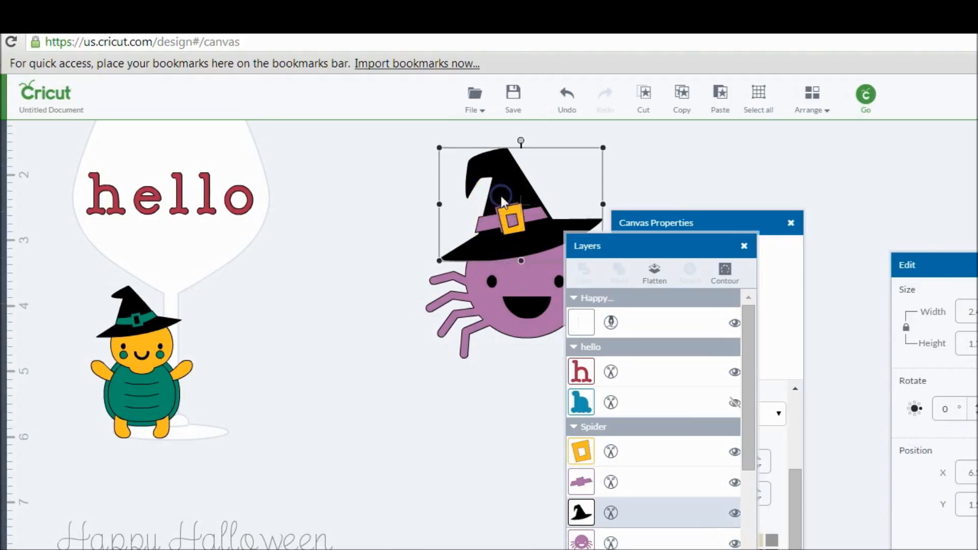
pyautogui.keyDown('shift'); pyautogui.click(510, 287); pyautogui.keyUp('shift')
pyautogui.click(620, 323)
pyautogui.click(585, 275)
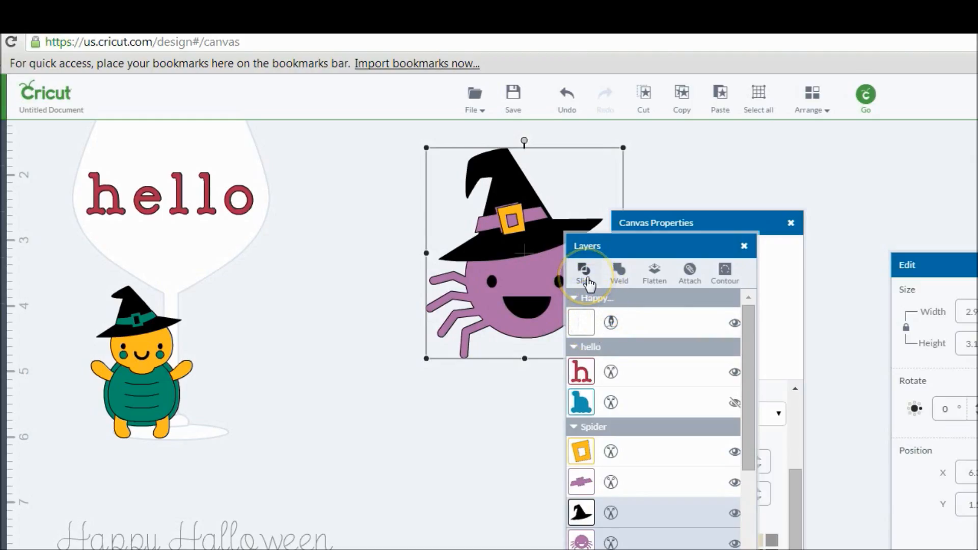